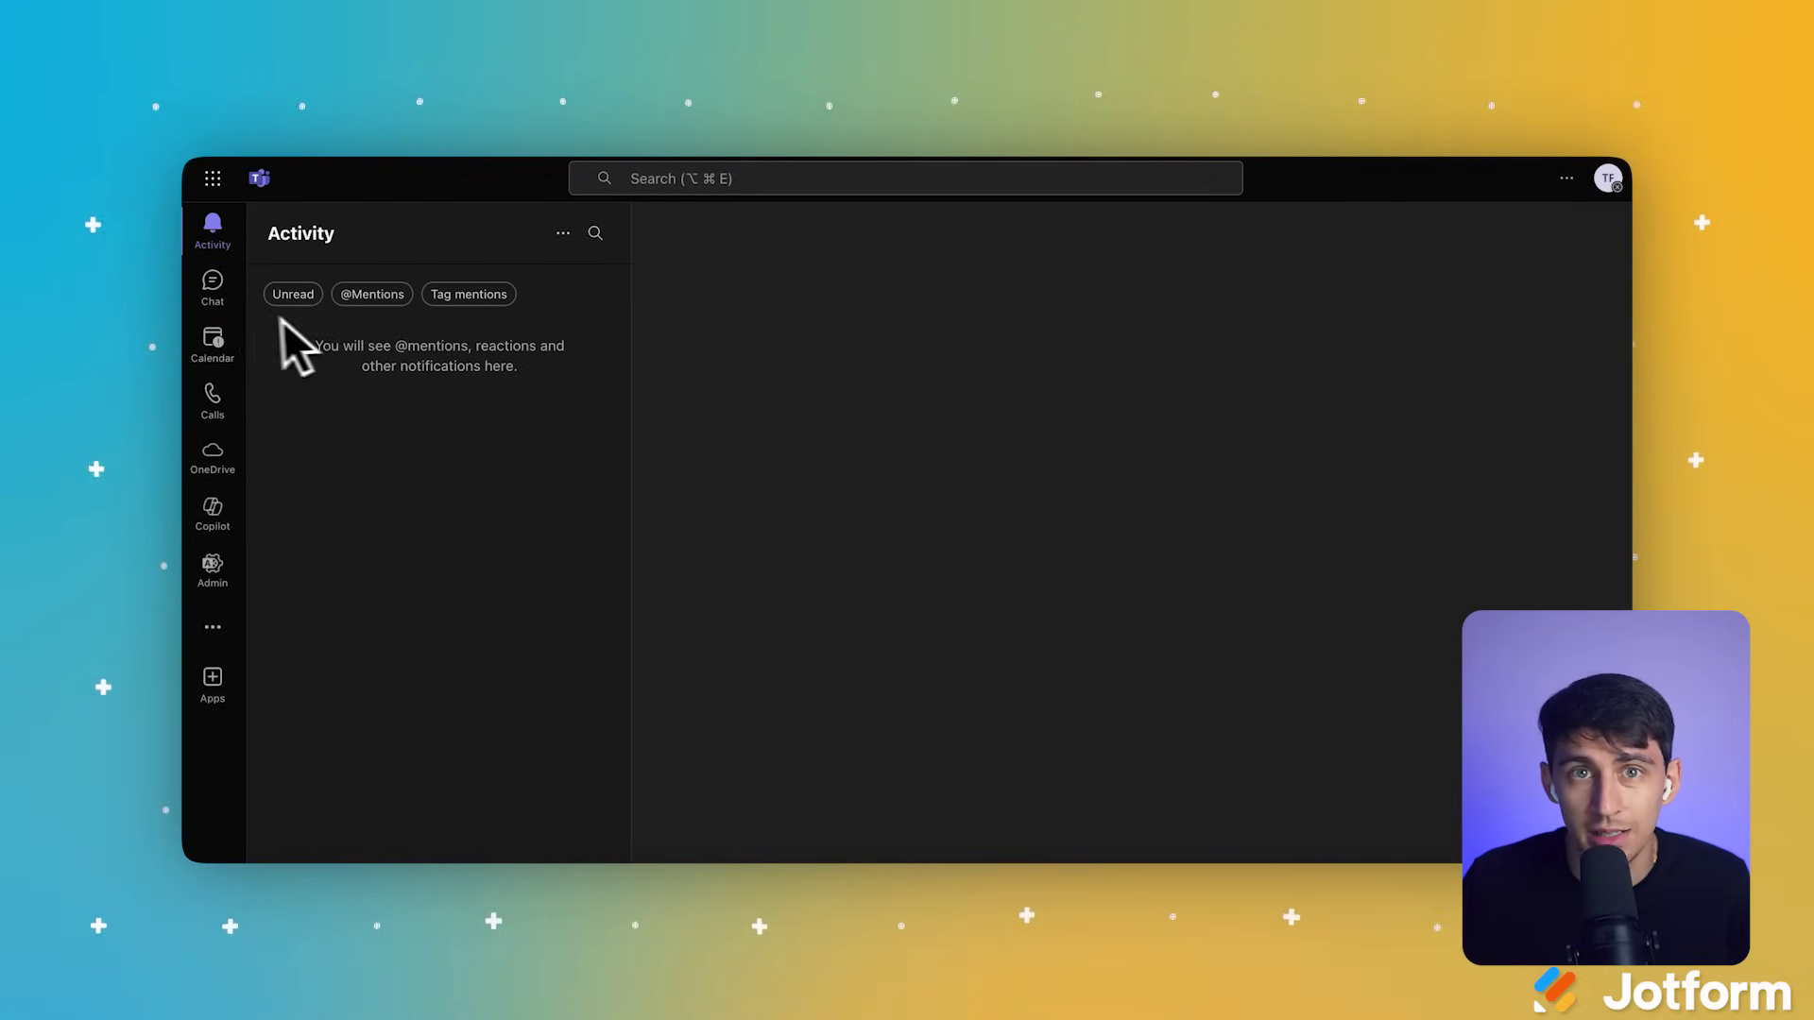
Step: From Chat, open the Rise team's options and choose to add a new channel
left_click(226, 312)
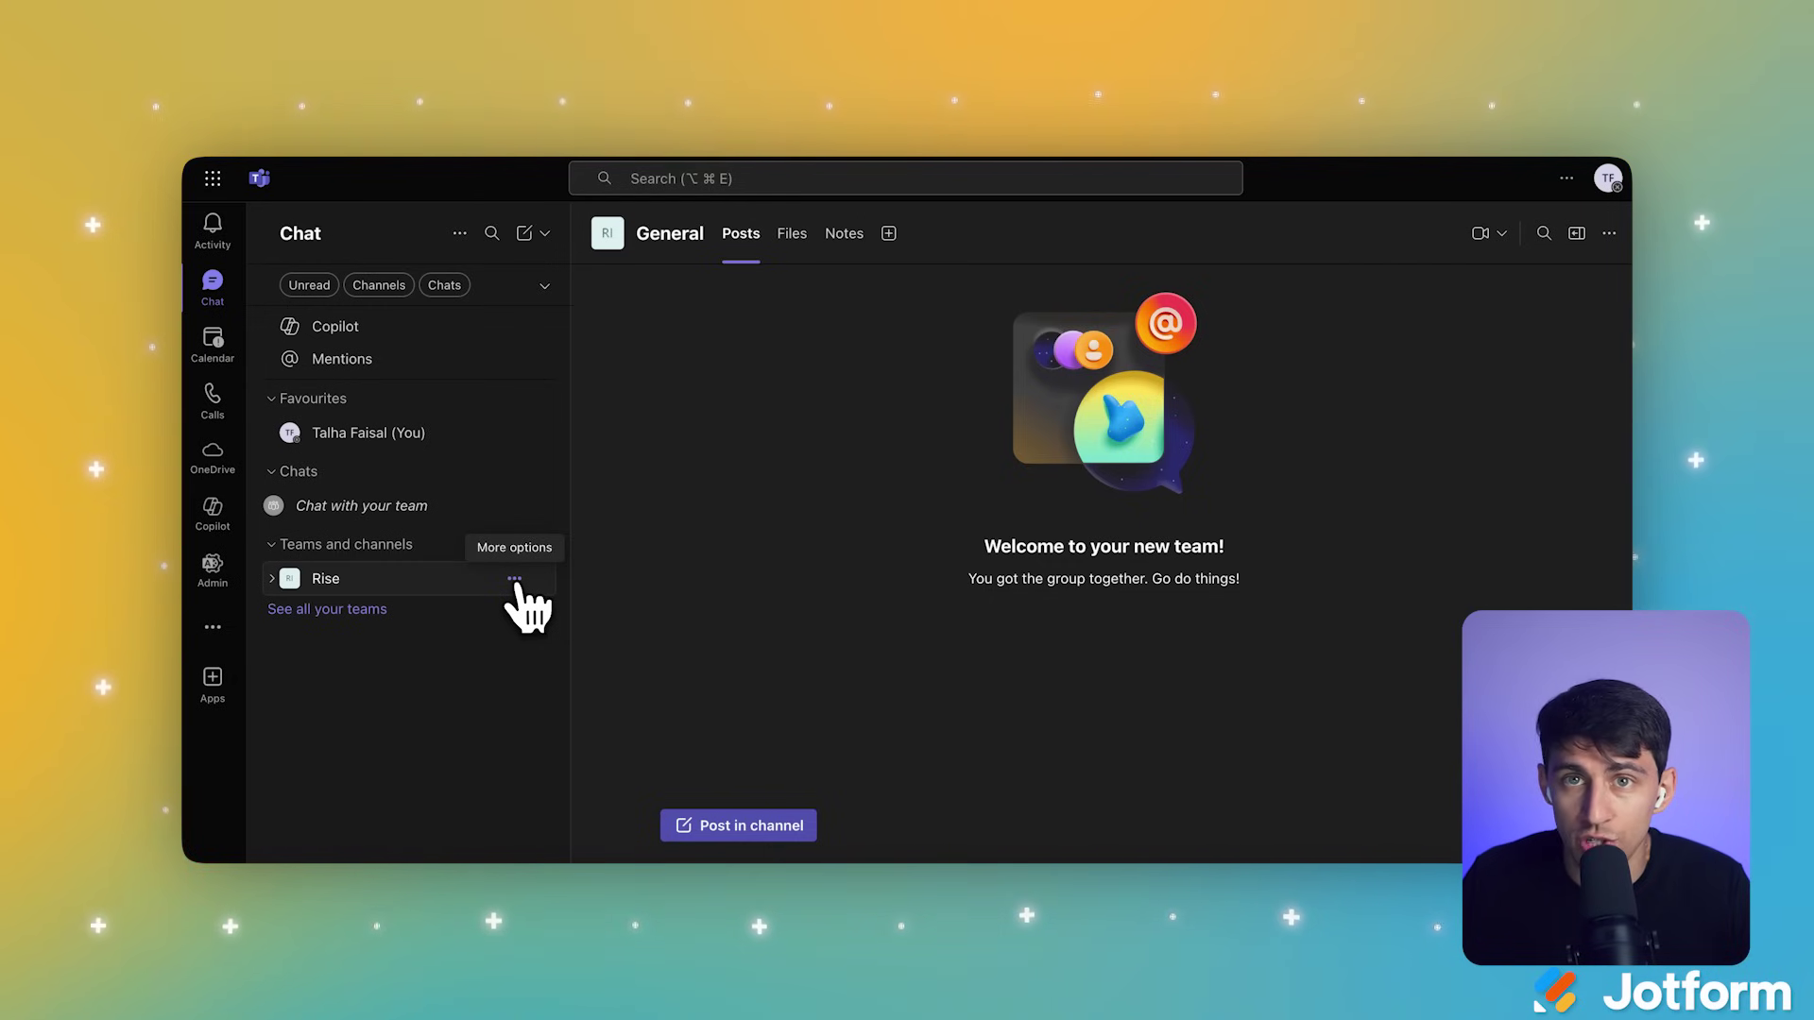
left_click(514, 578)
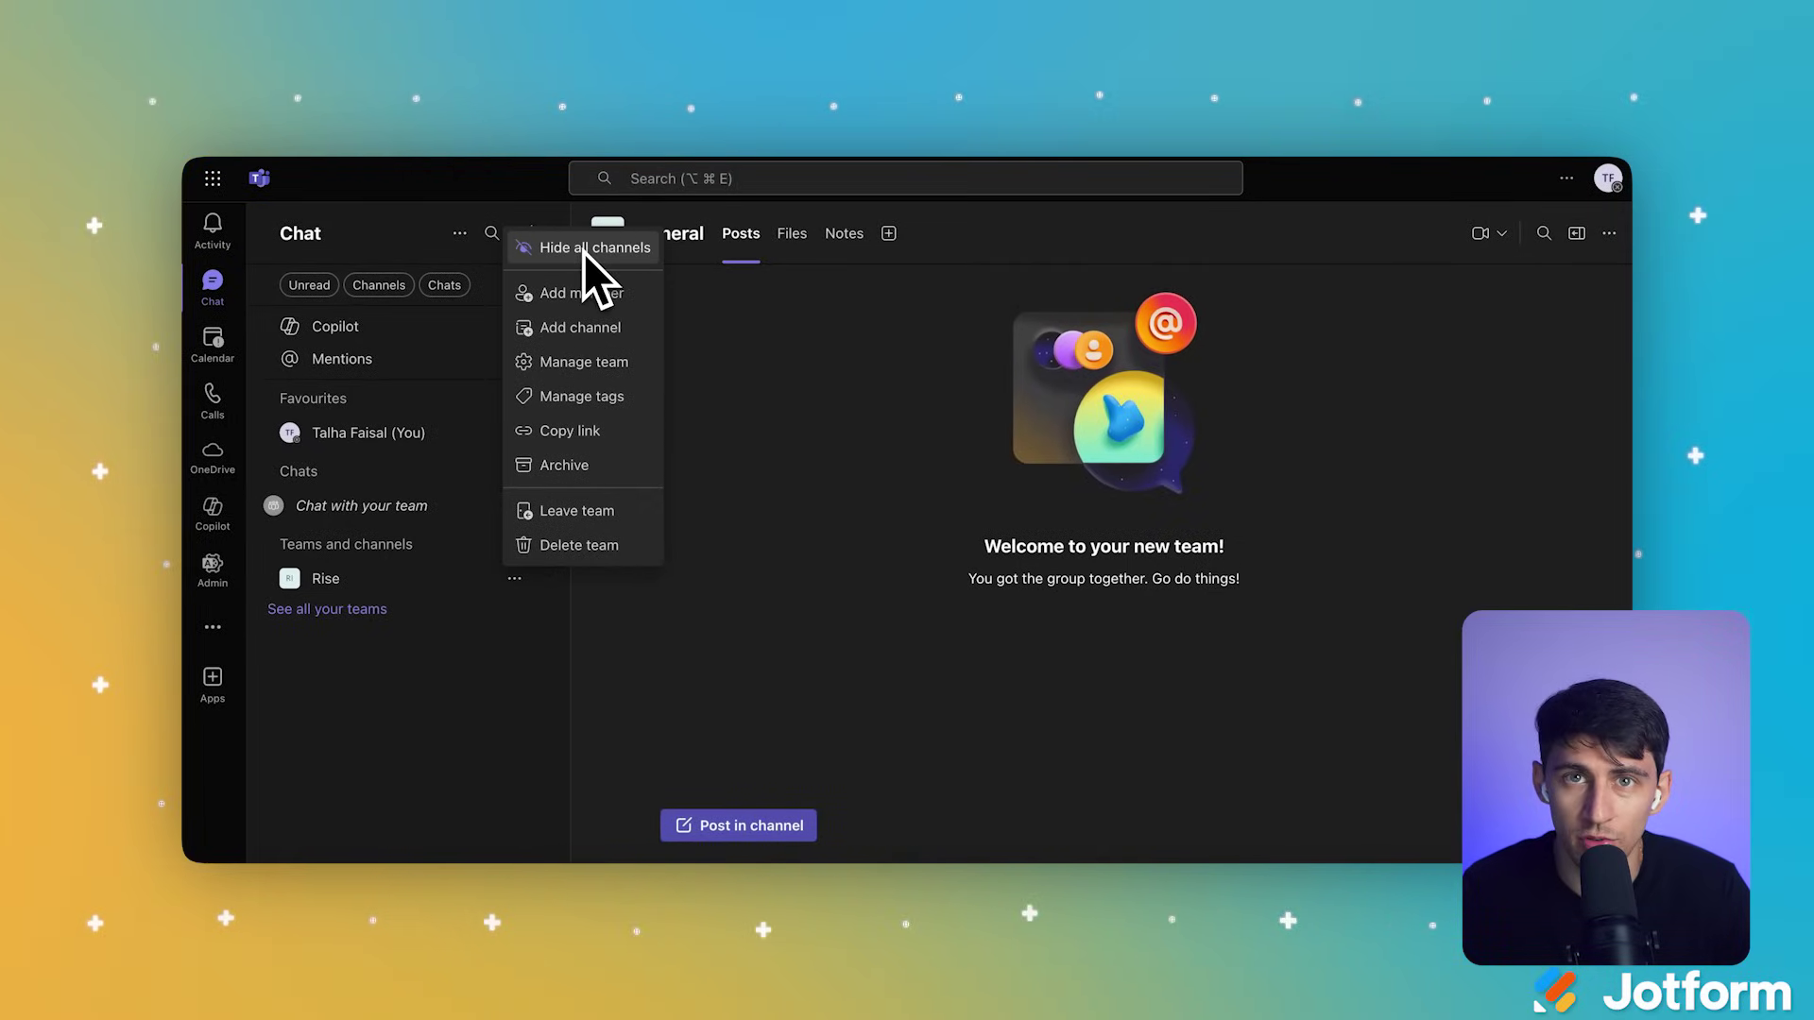
left_click(584, 331)
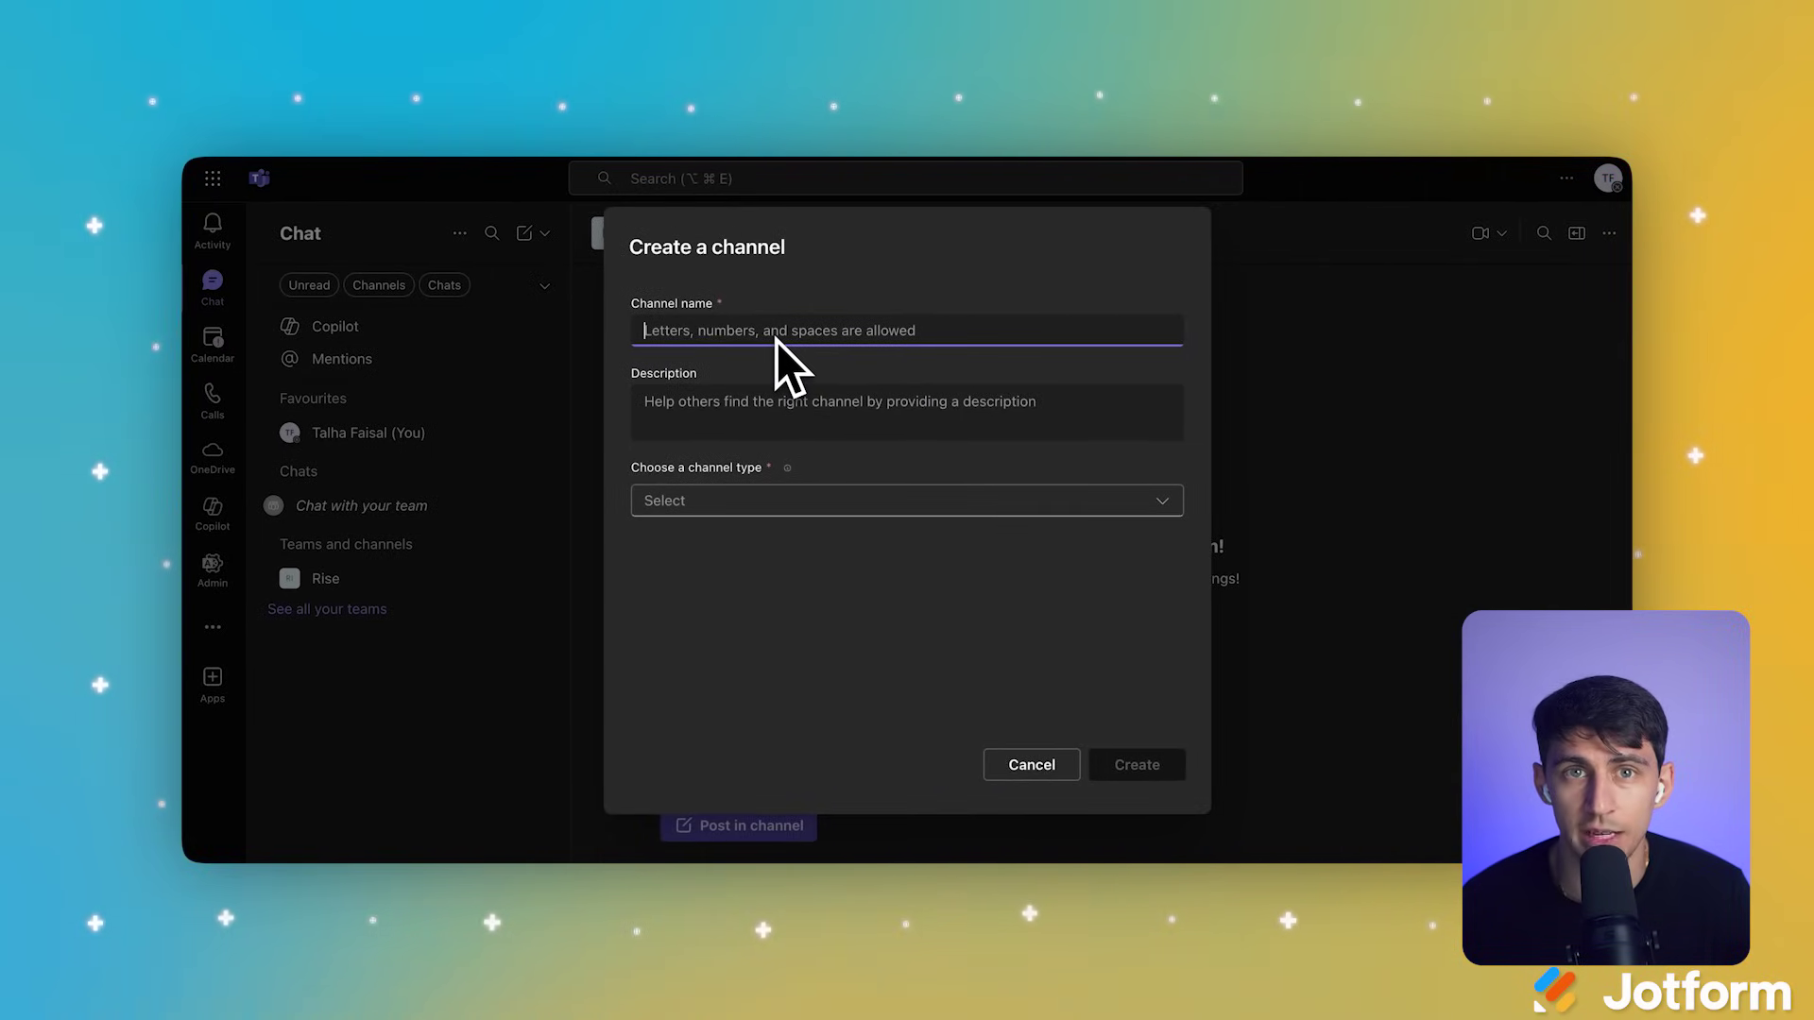
Step: Create a Standard channel named 'Jotform Channel' open to the whole Rise team
type("Jo")
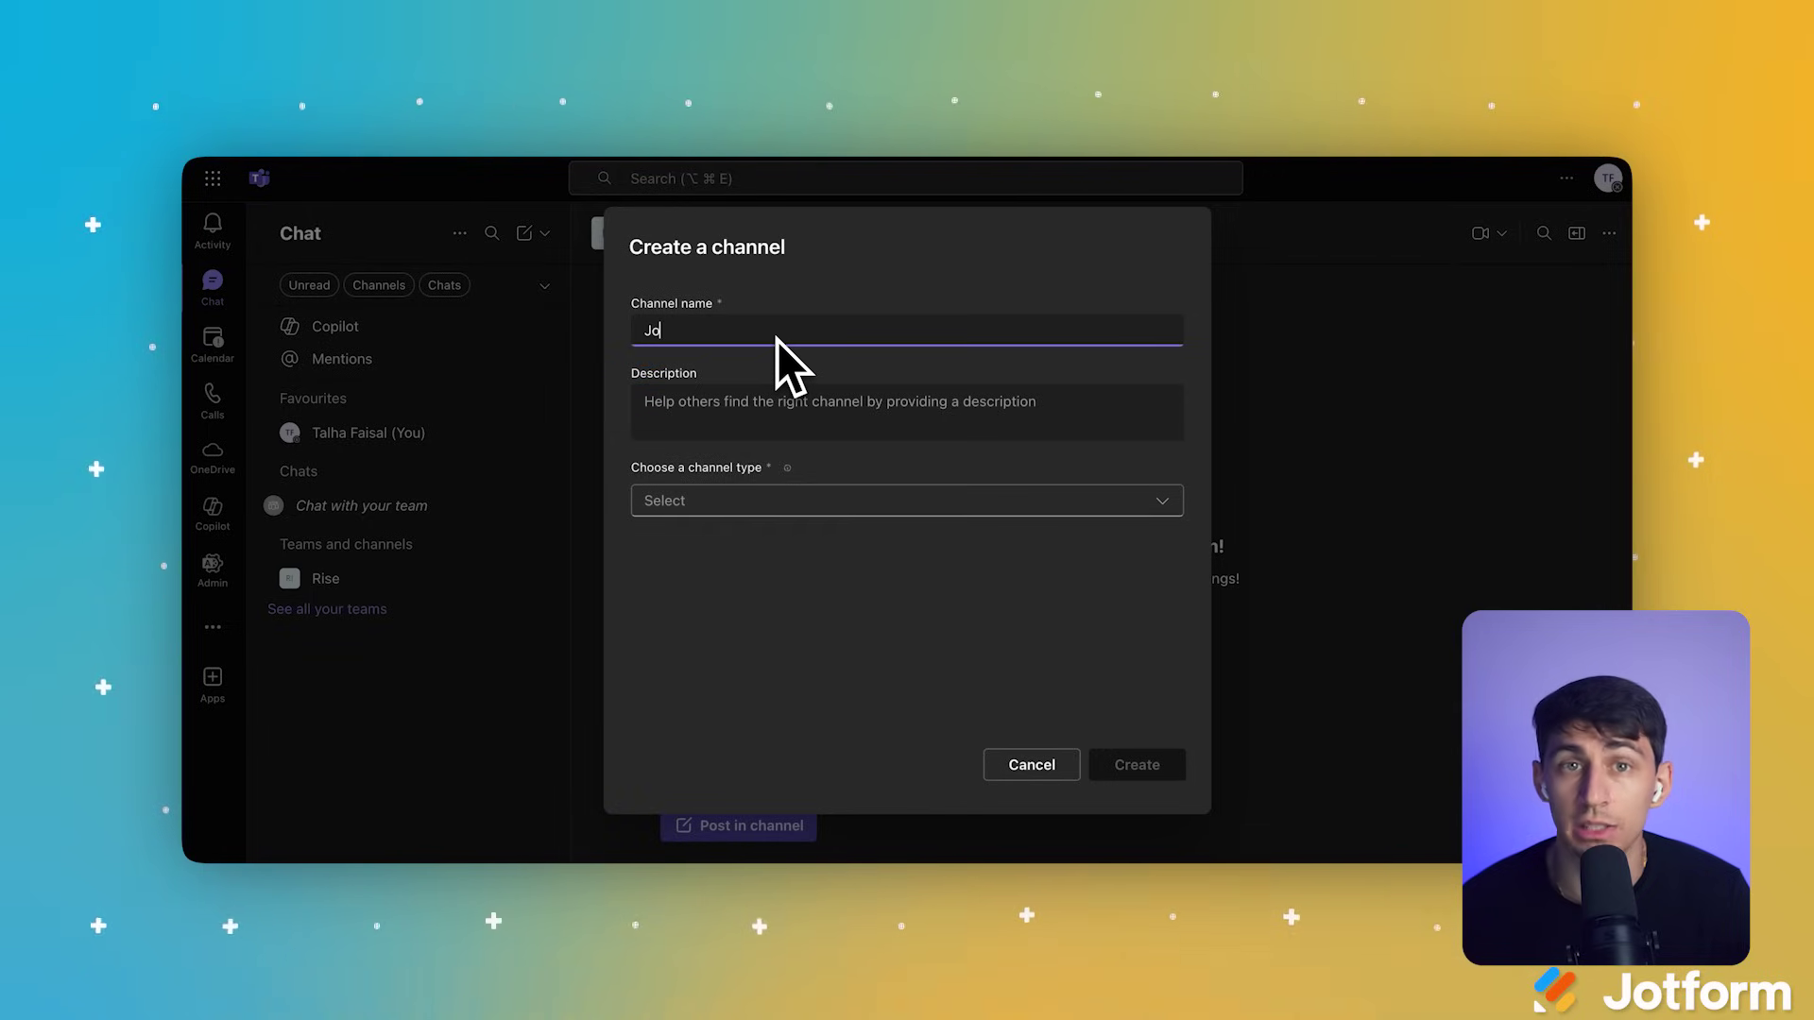
type("tform")
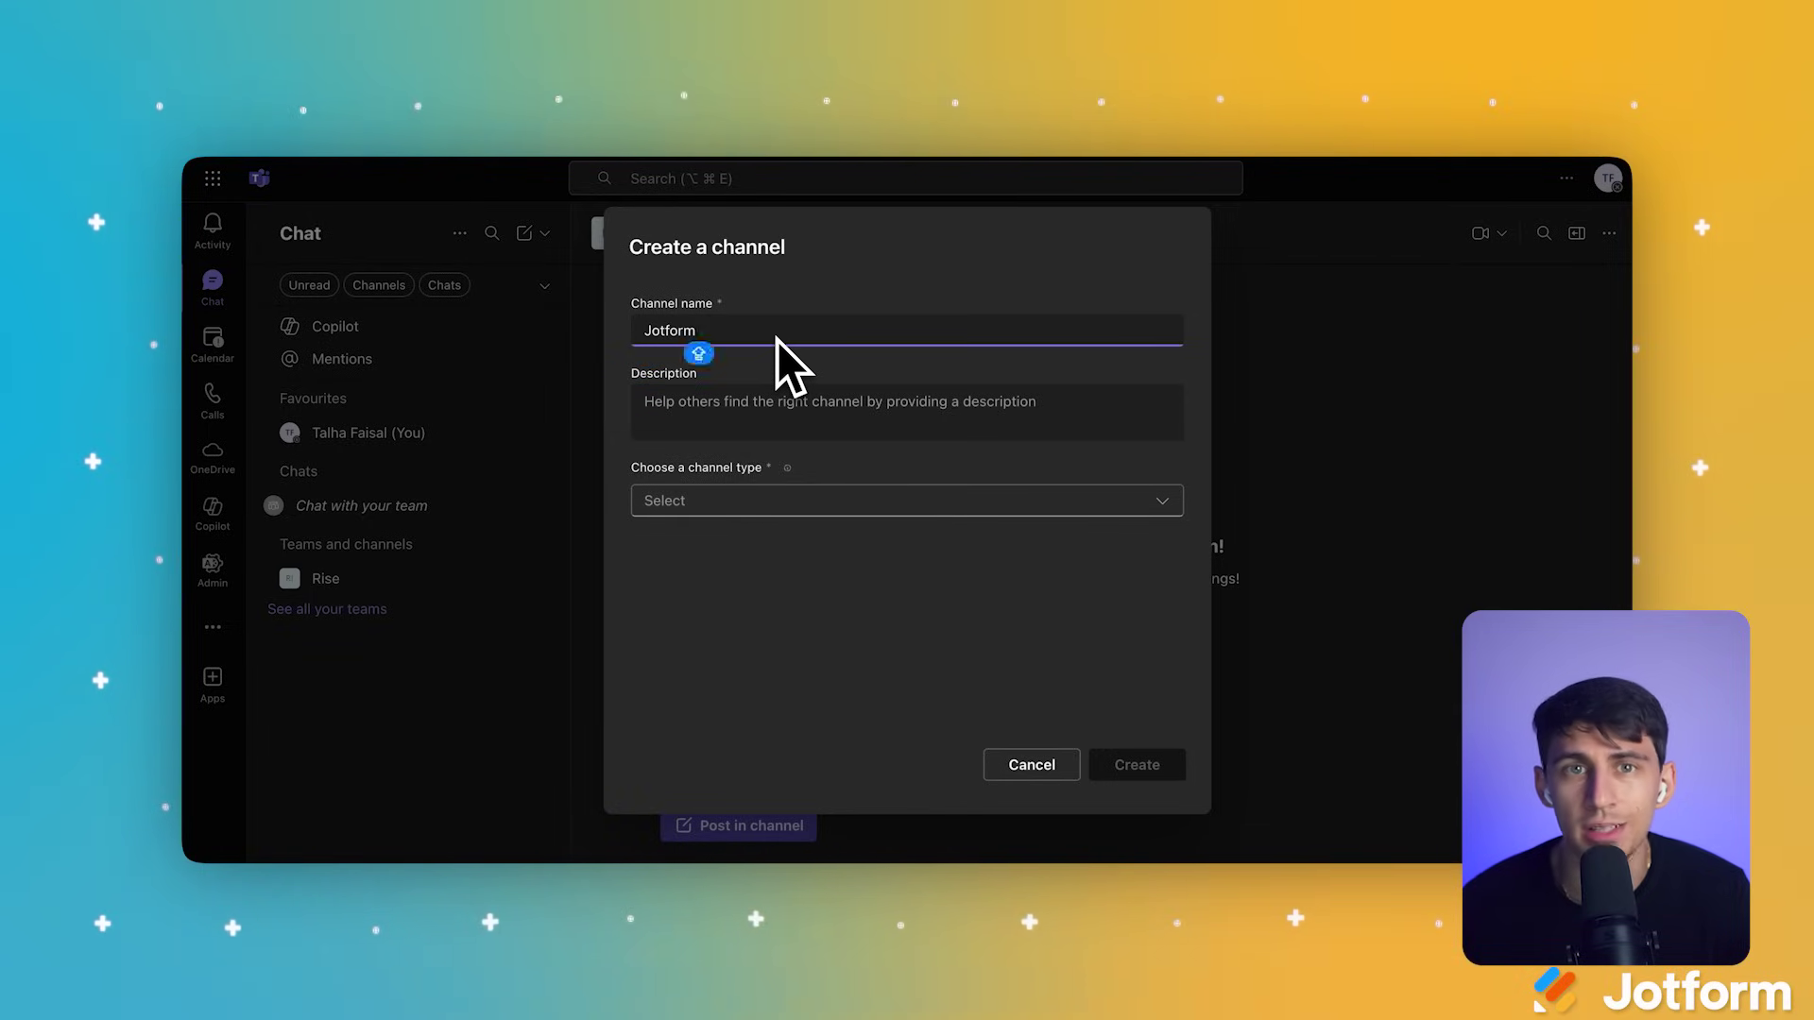
type(" Channel")
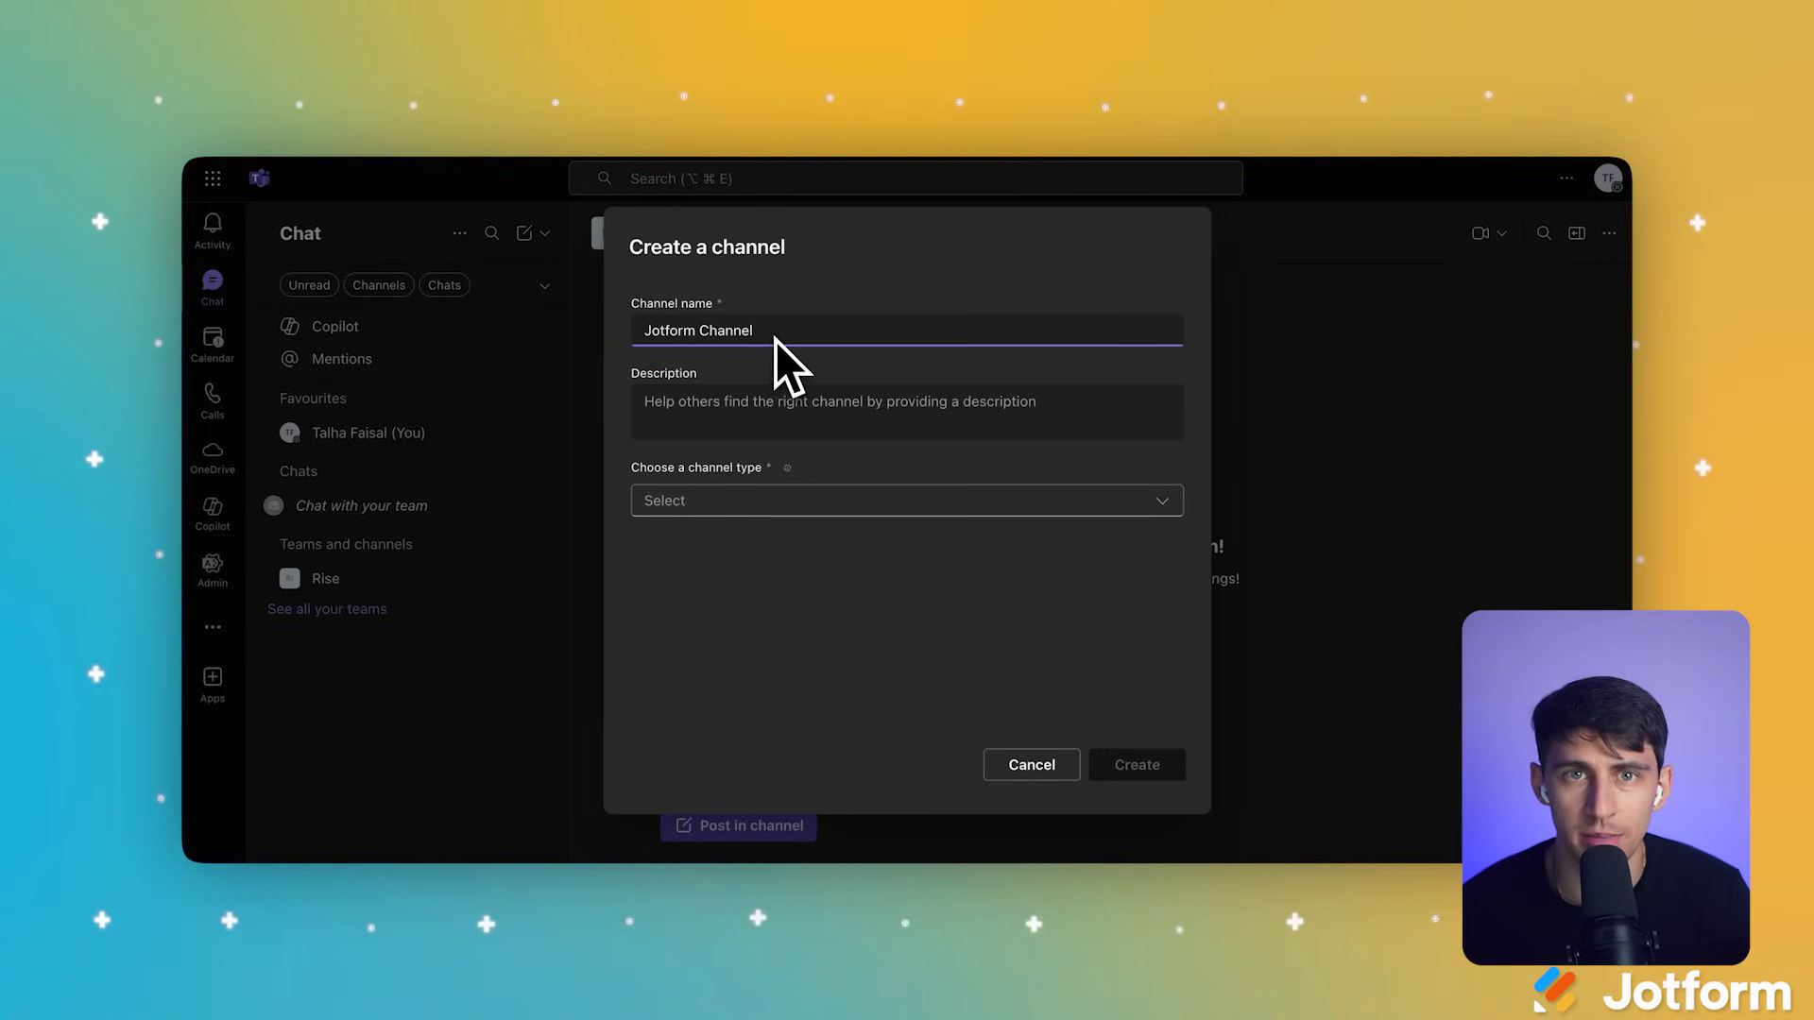
left_click(874, 503)
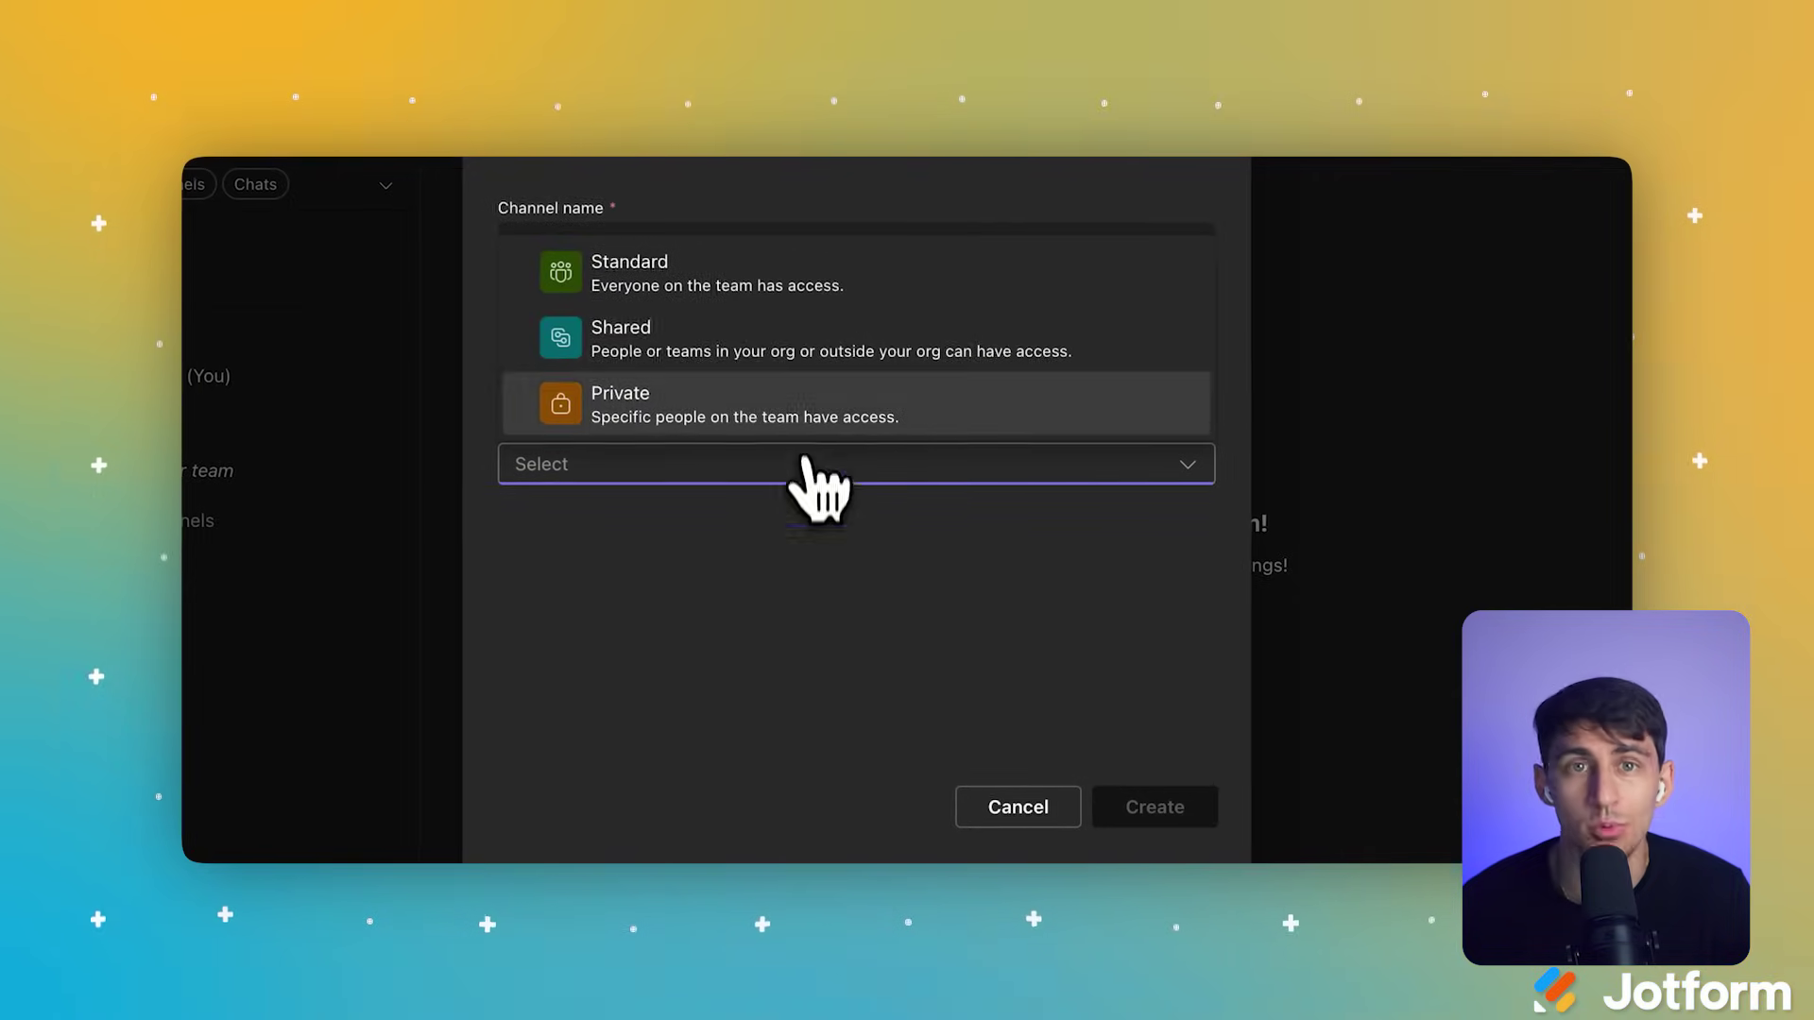
left_click(805, 288)
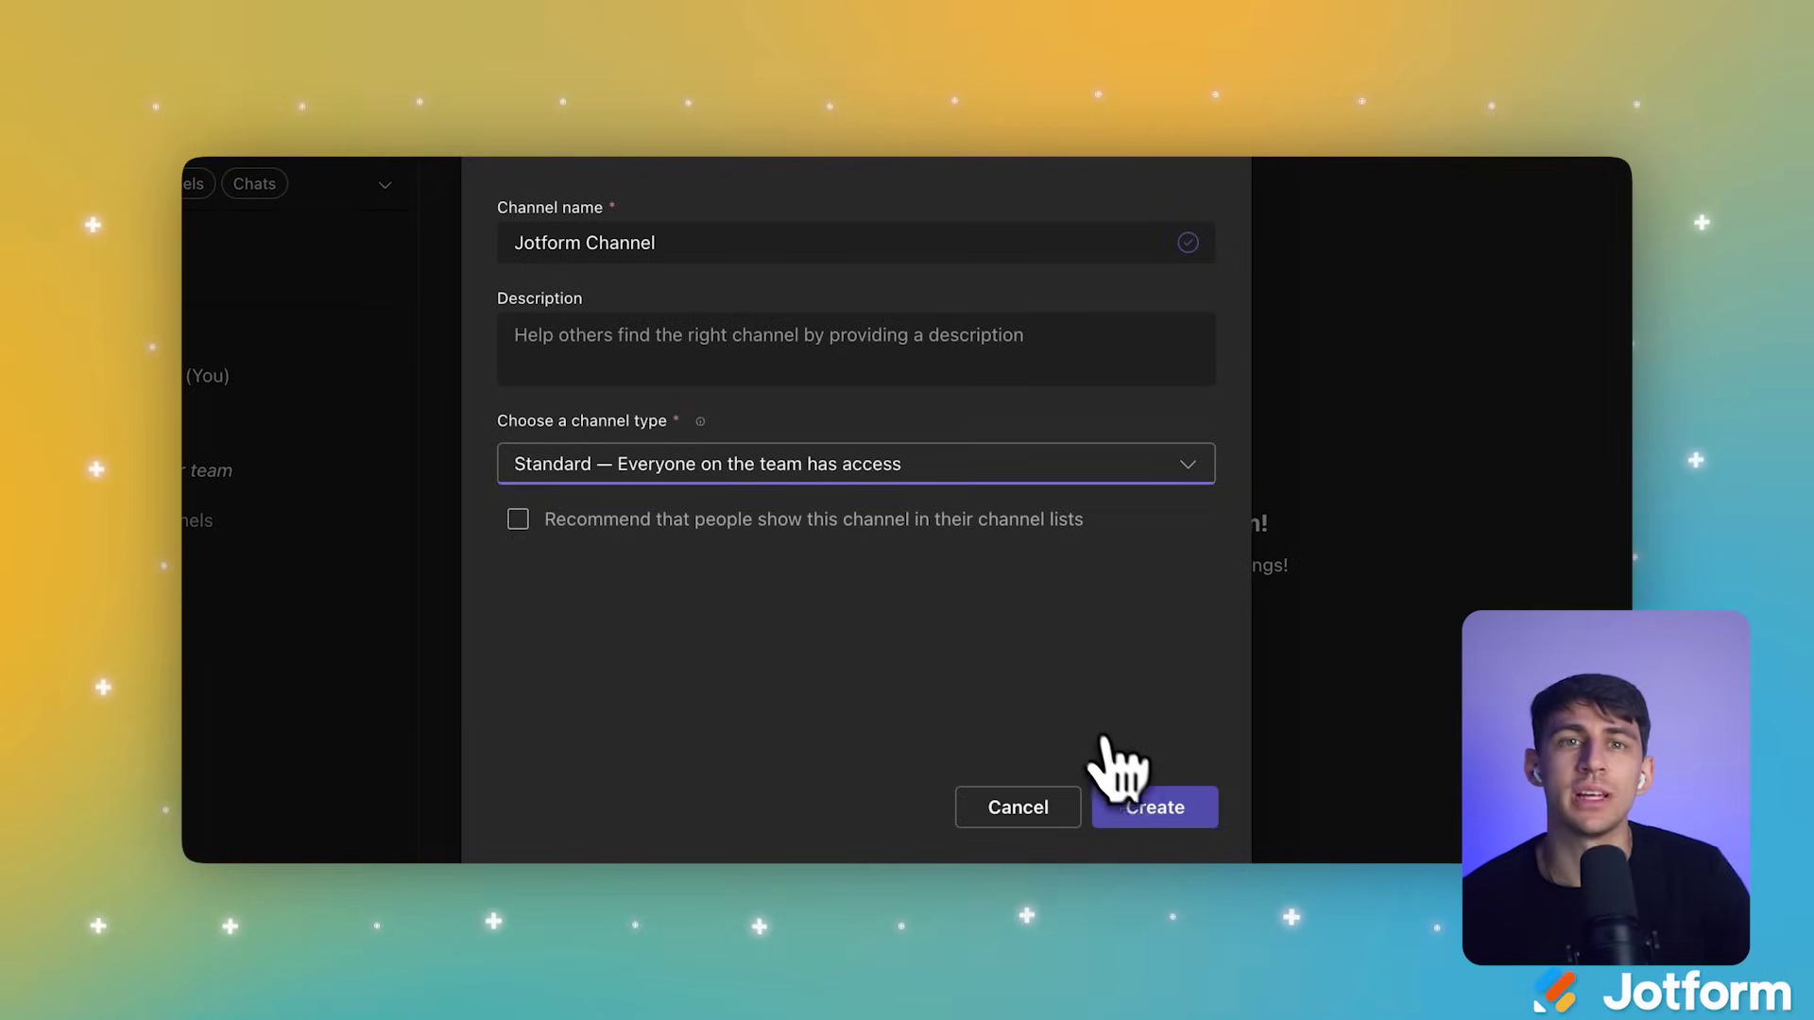
left_click(1142, 805)
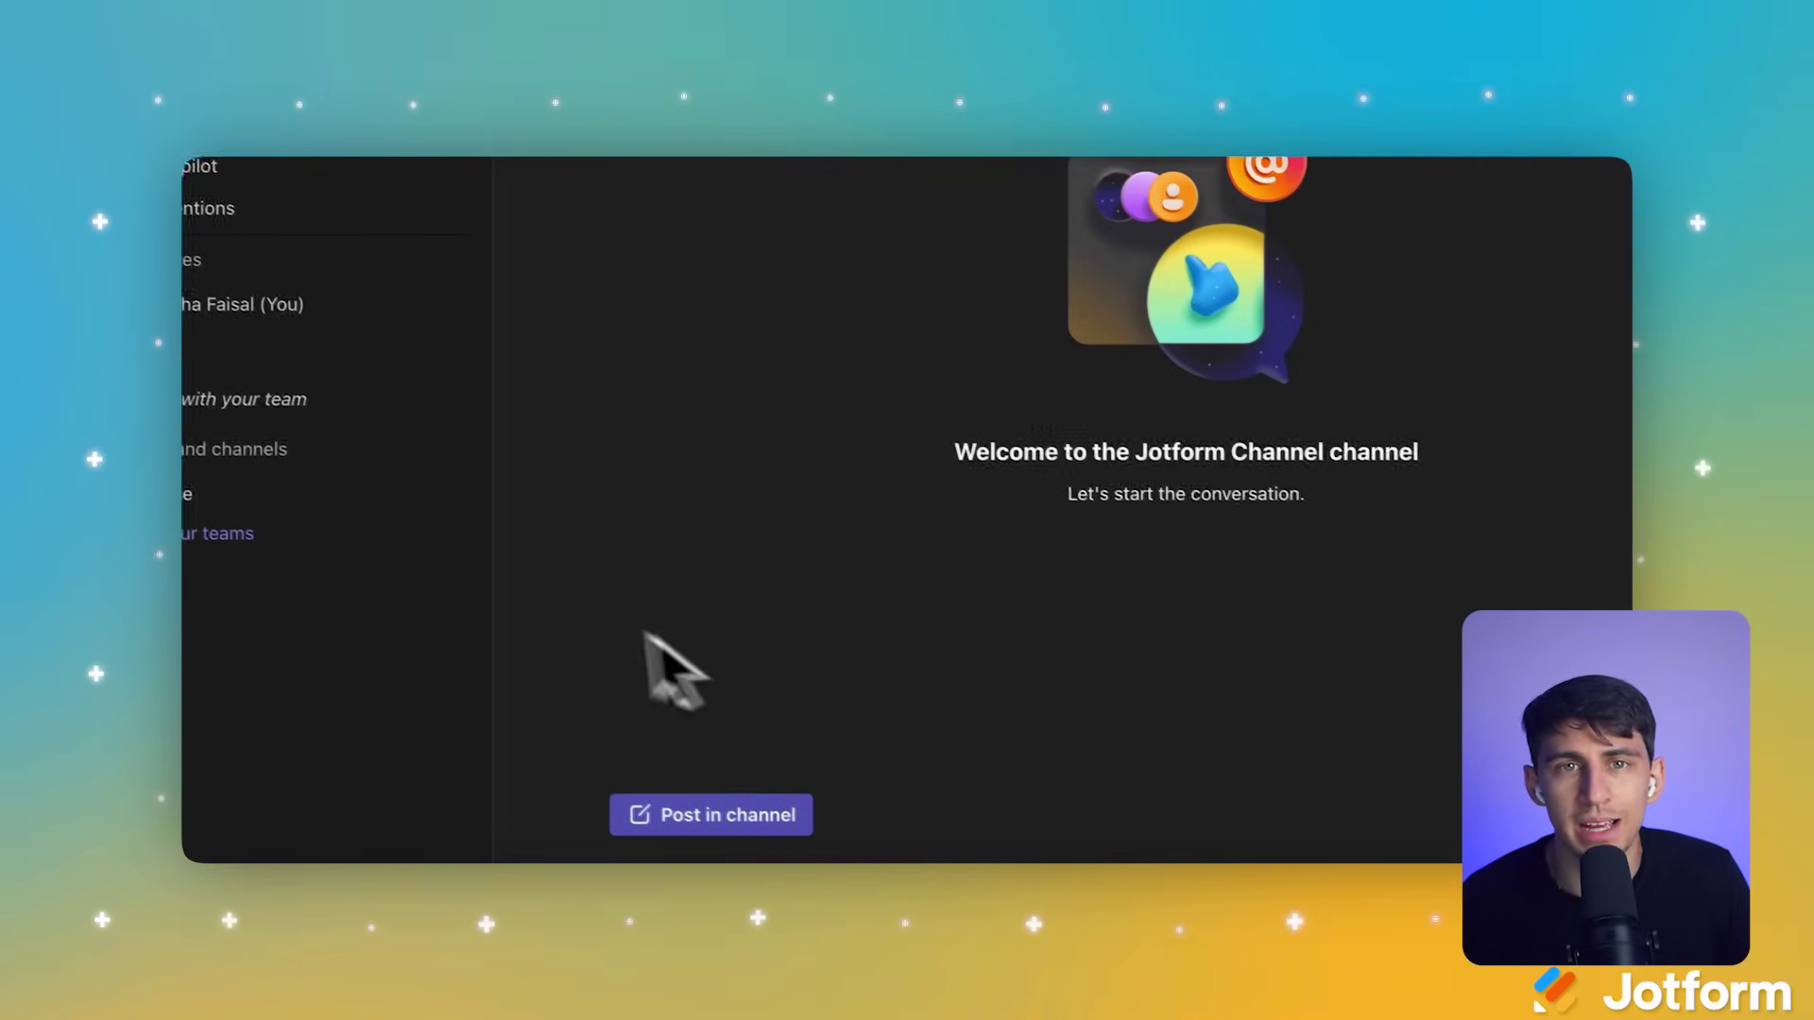
Step: Start and join an instant meeting in Jotform Channel
left_click(417, 538)
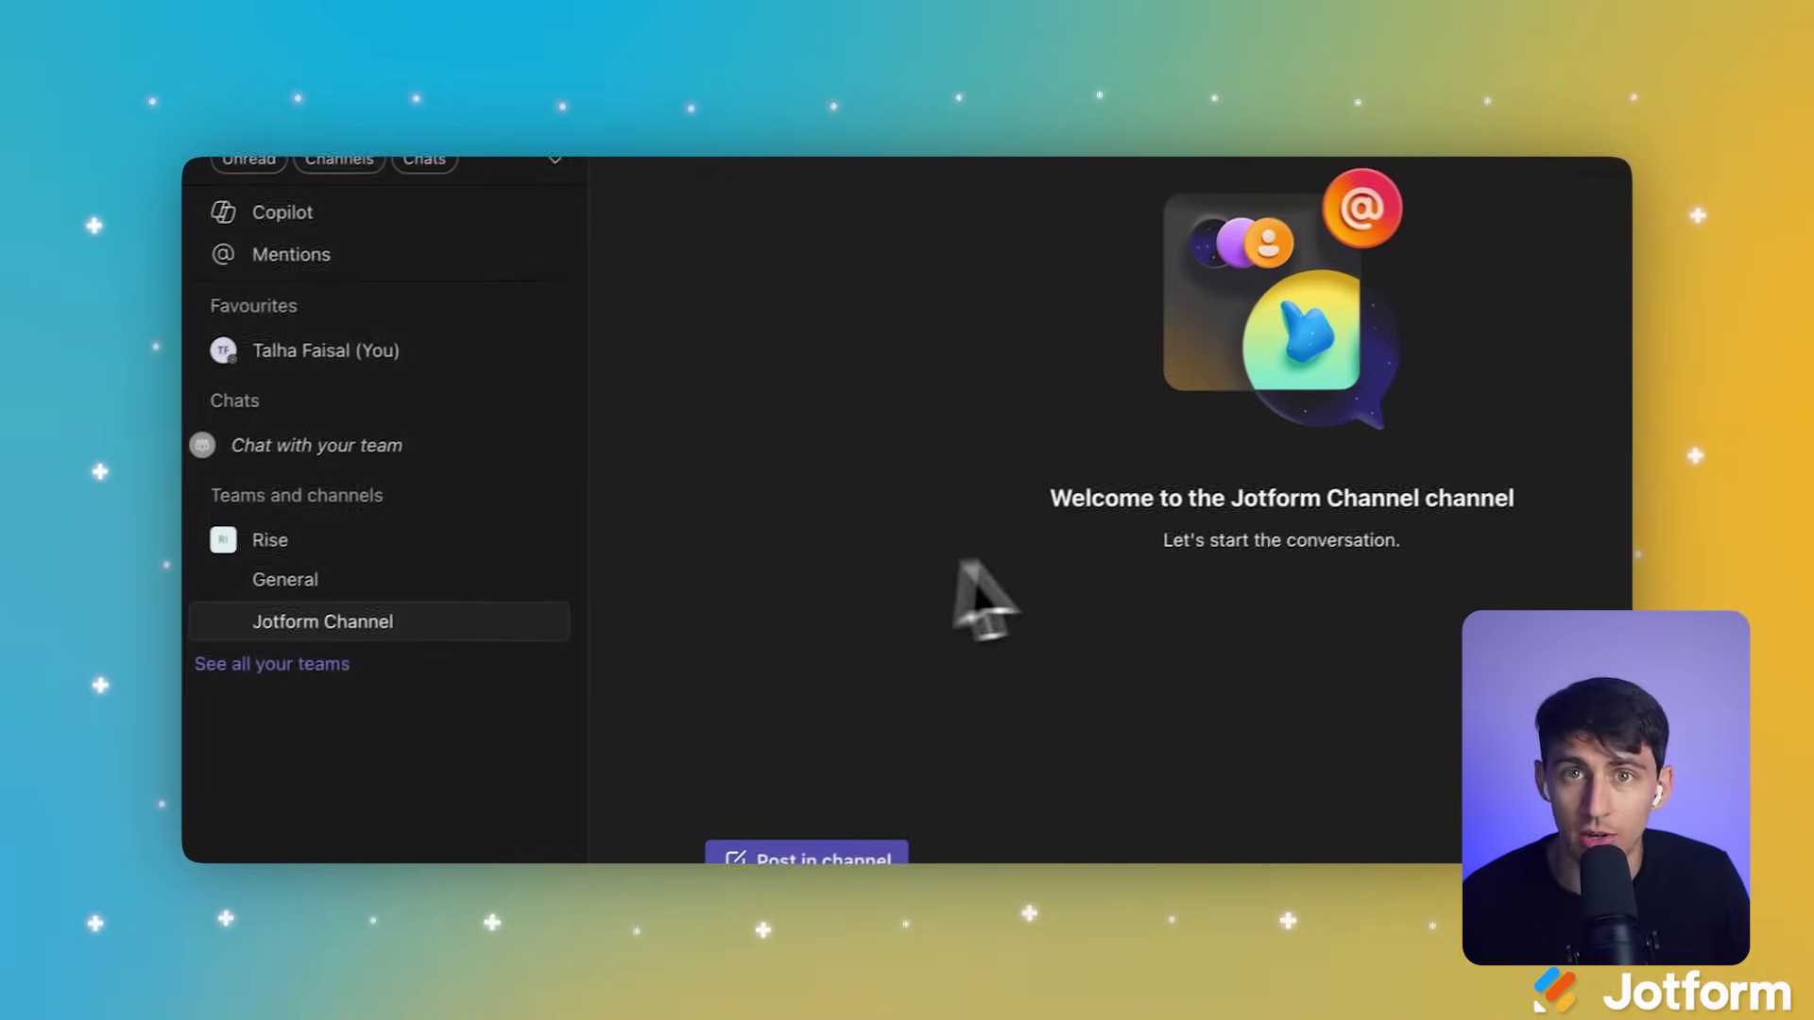
left_click(1456, 216)
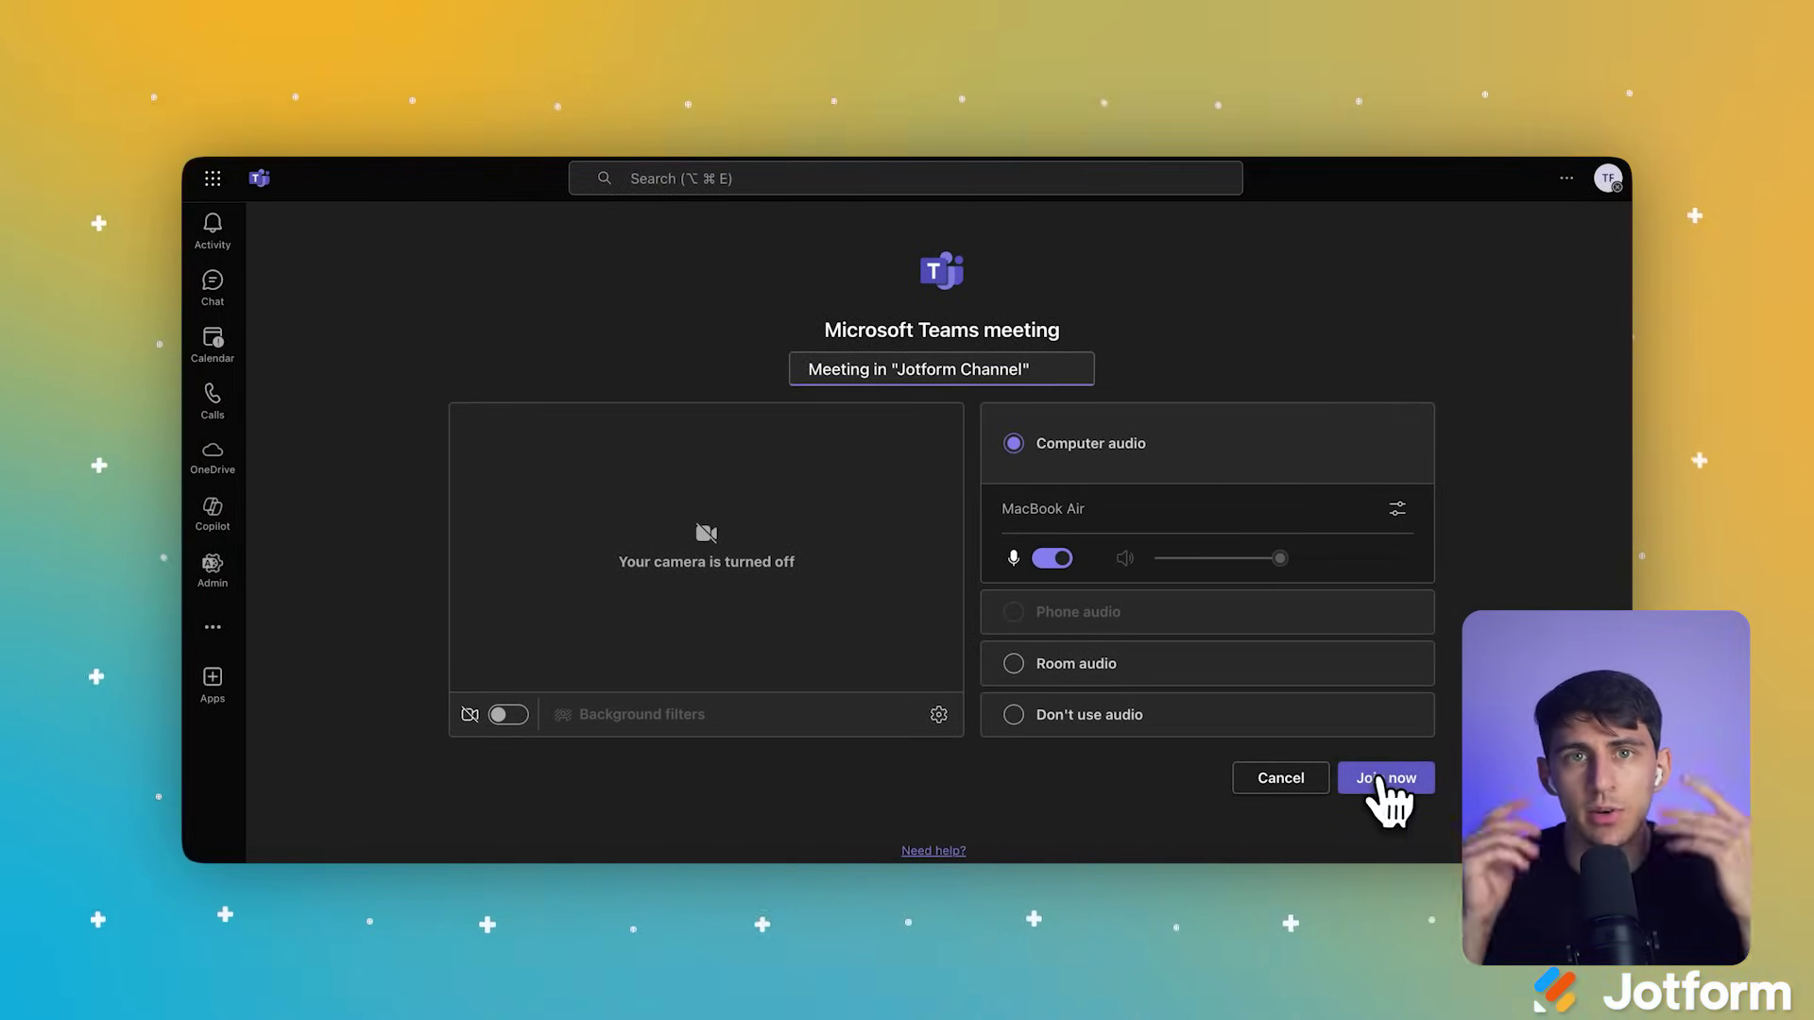
left_click(1315, 756)
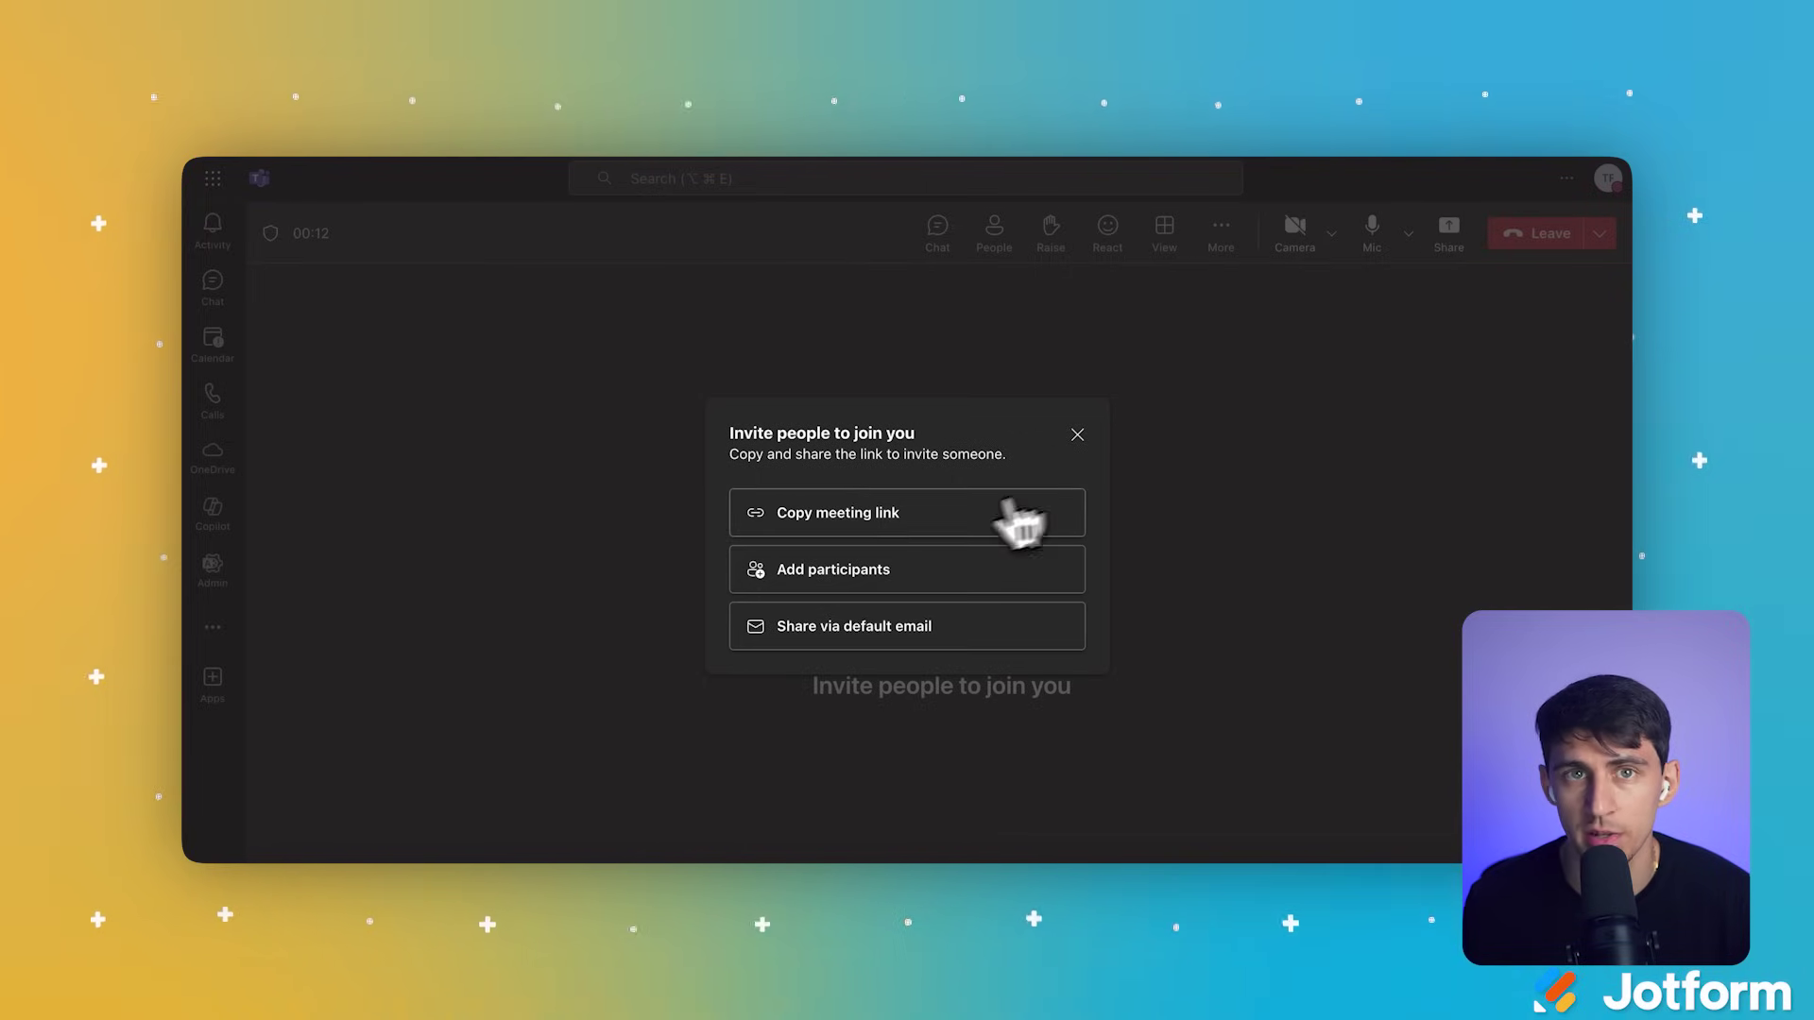
Step: Copy the meeting's invite link, then leave the meeting and skip the call rating
left_click(888, 525)
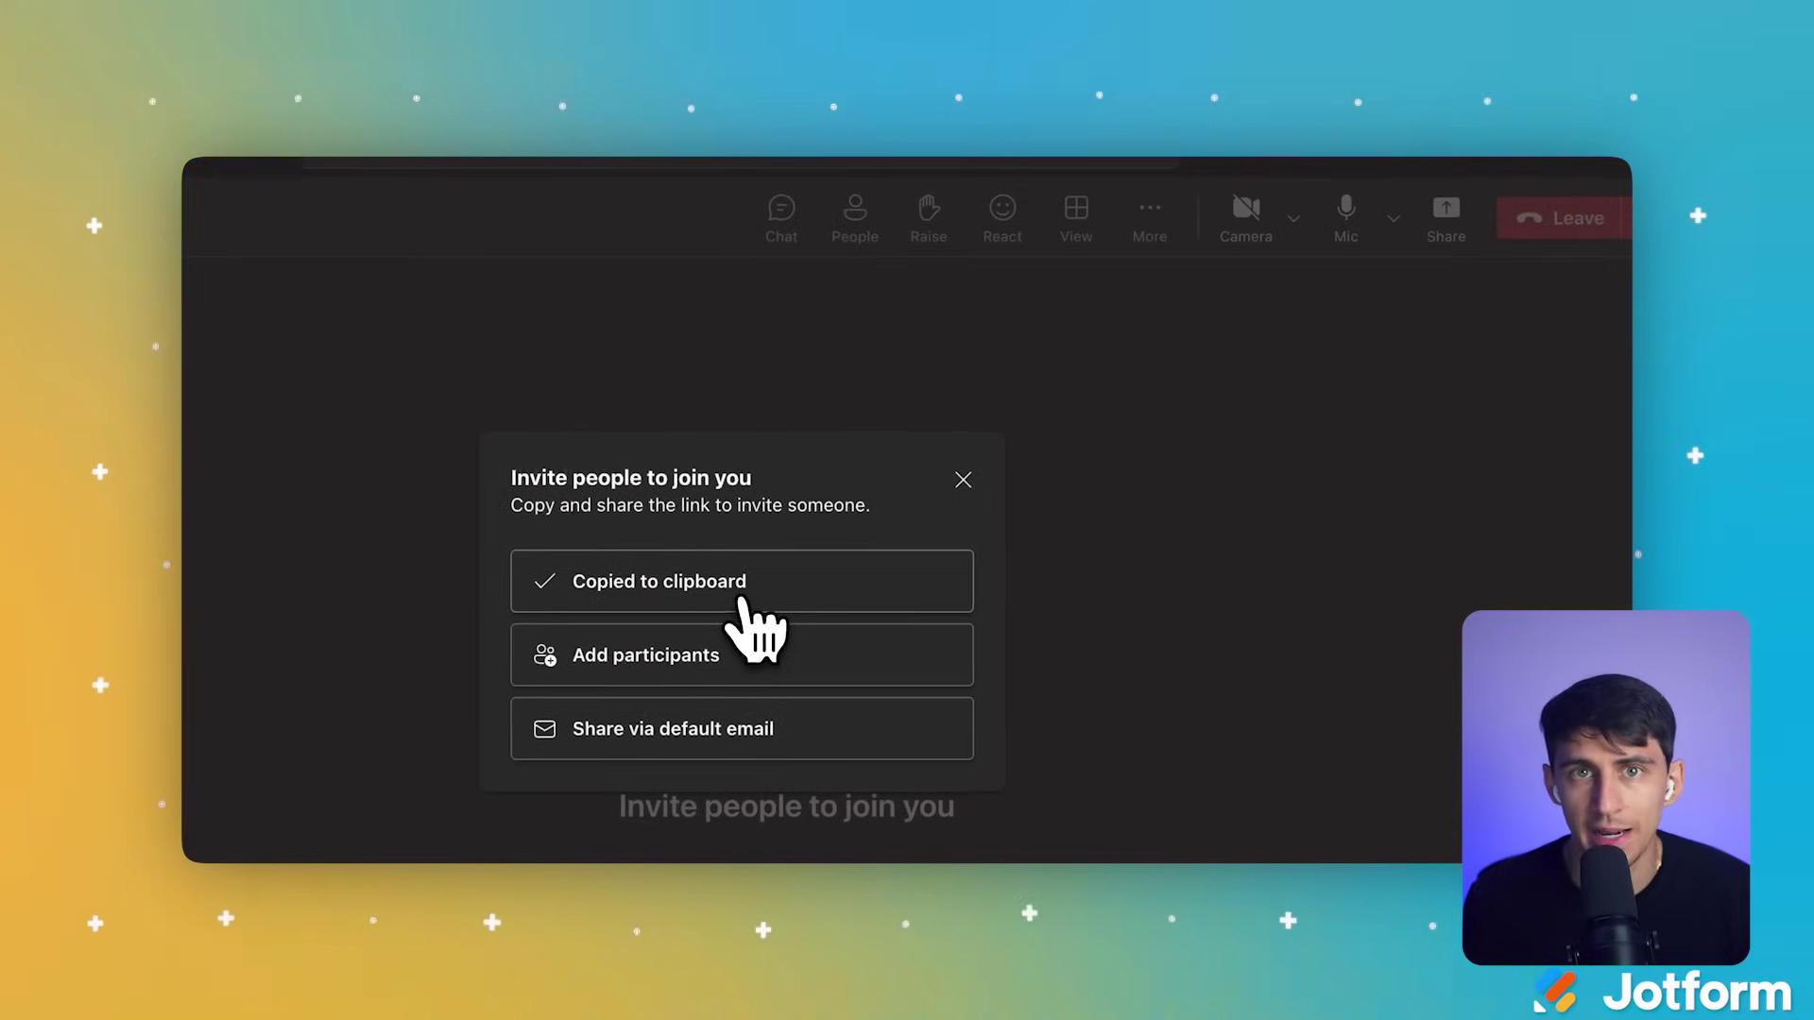
left_click(961, 482)
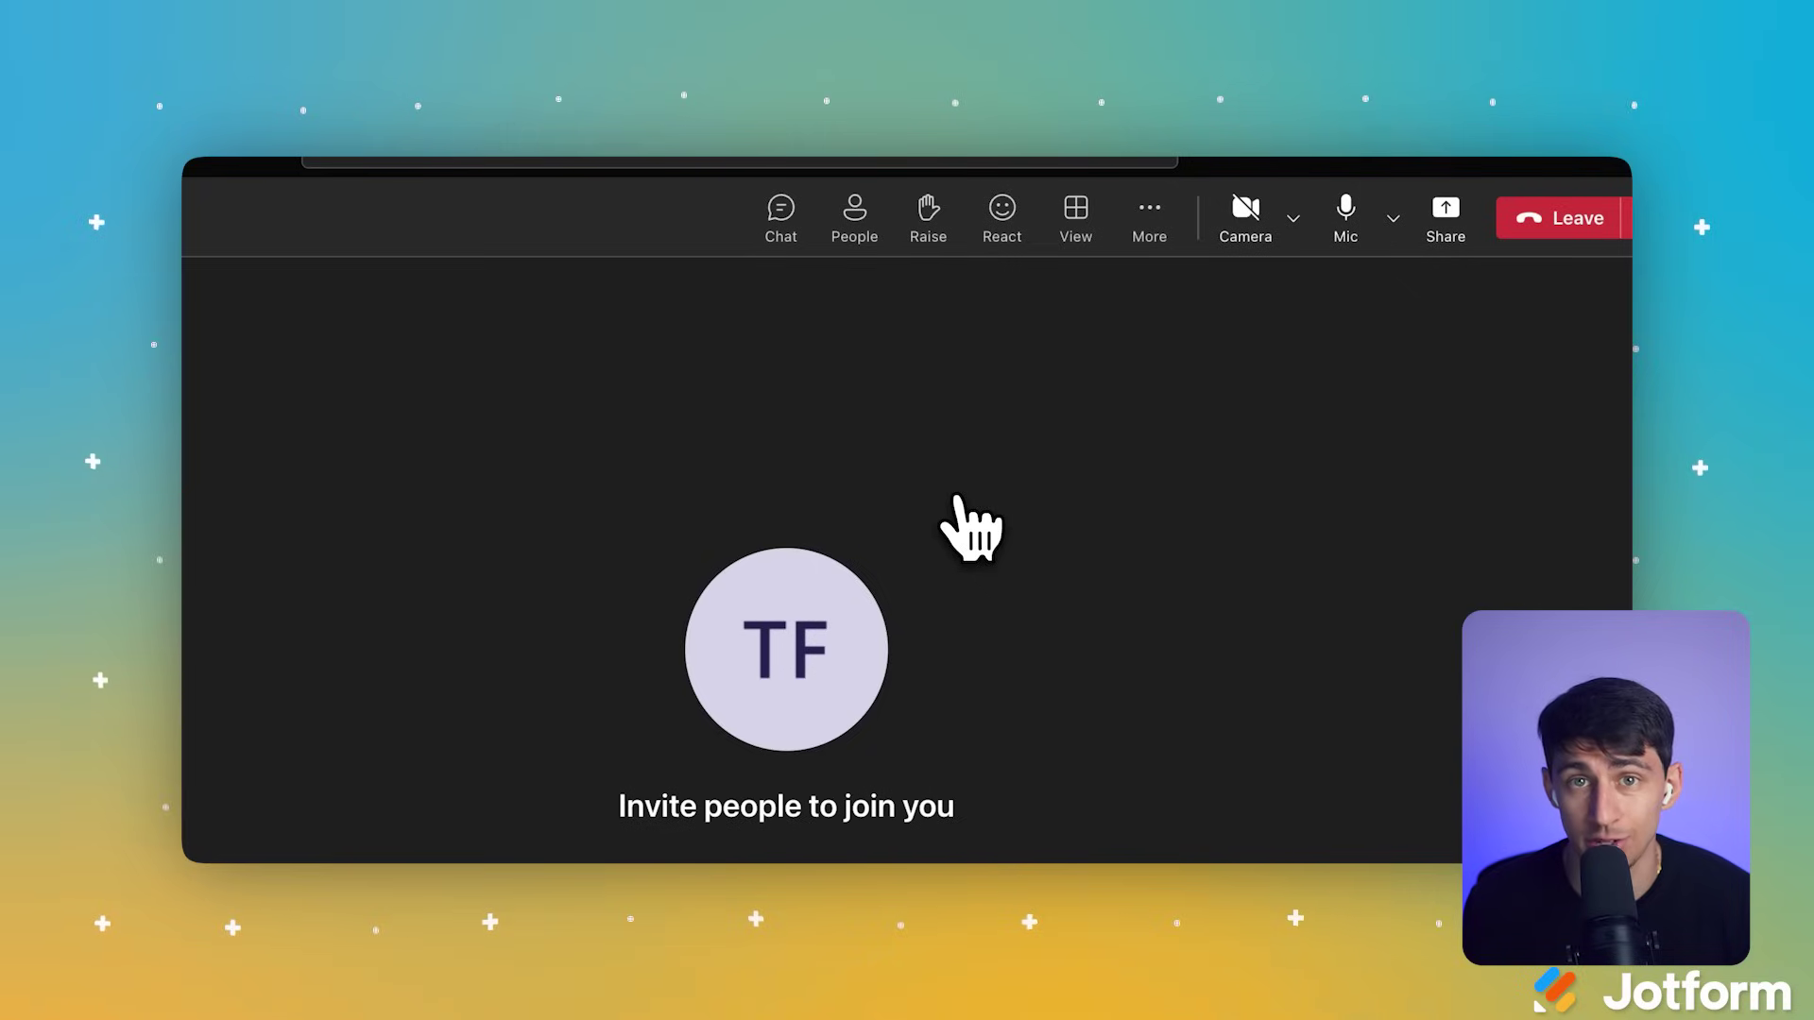
left_click(1502, 221)
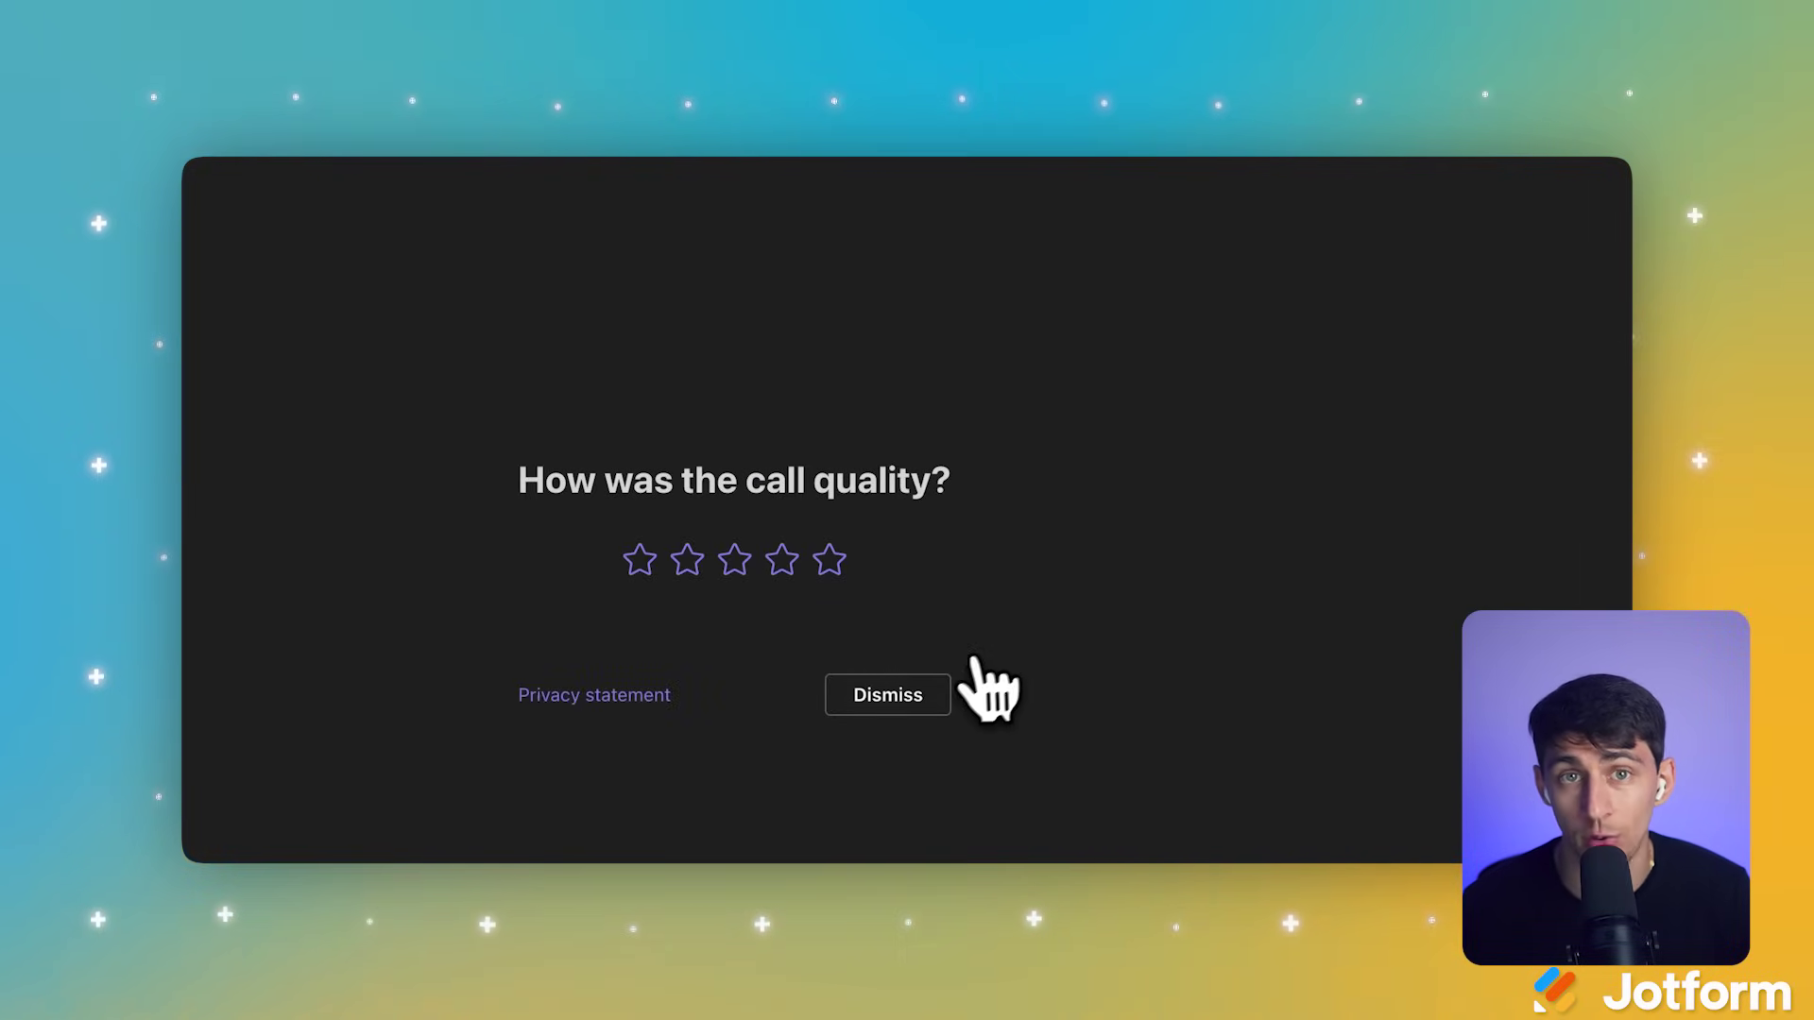
left_click(930, 701)
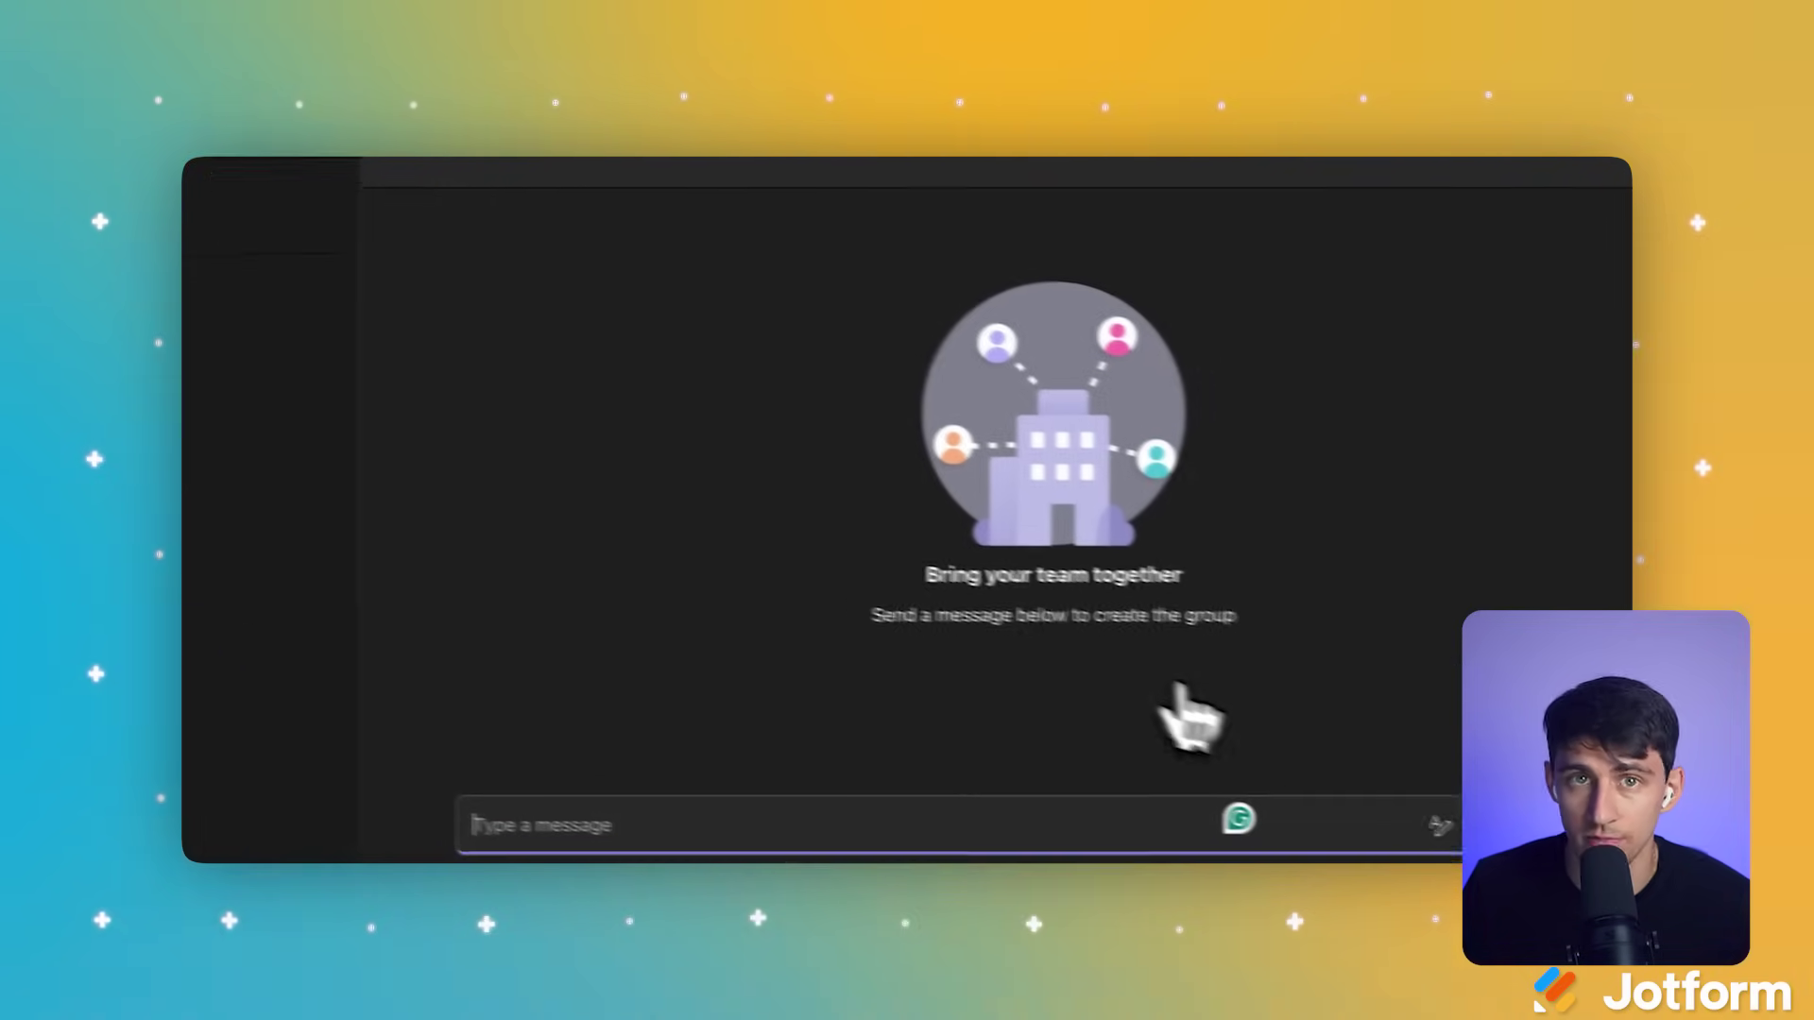
Step: Schedule a meeting titled 'Meeting' for 28/08/2025, 16:30–17:00, with description 'Meeting'
left_click(1478, 806)
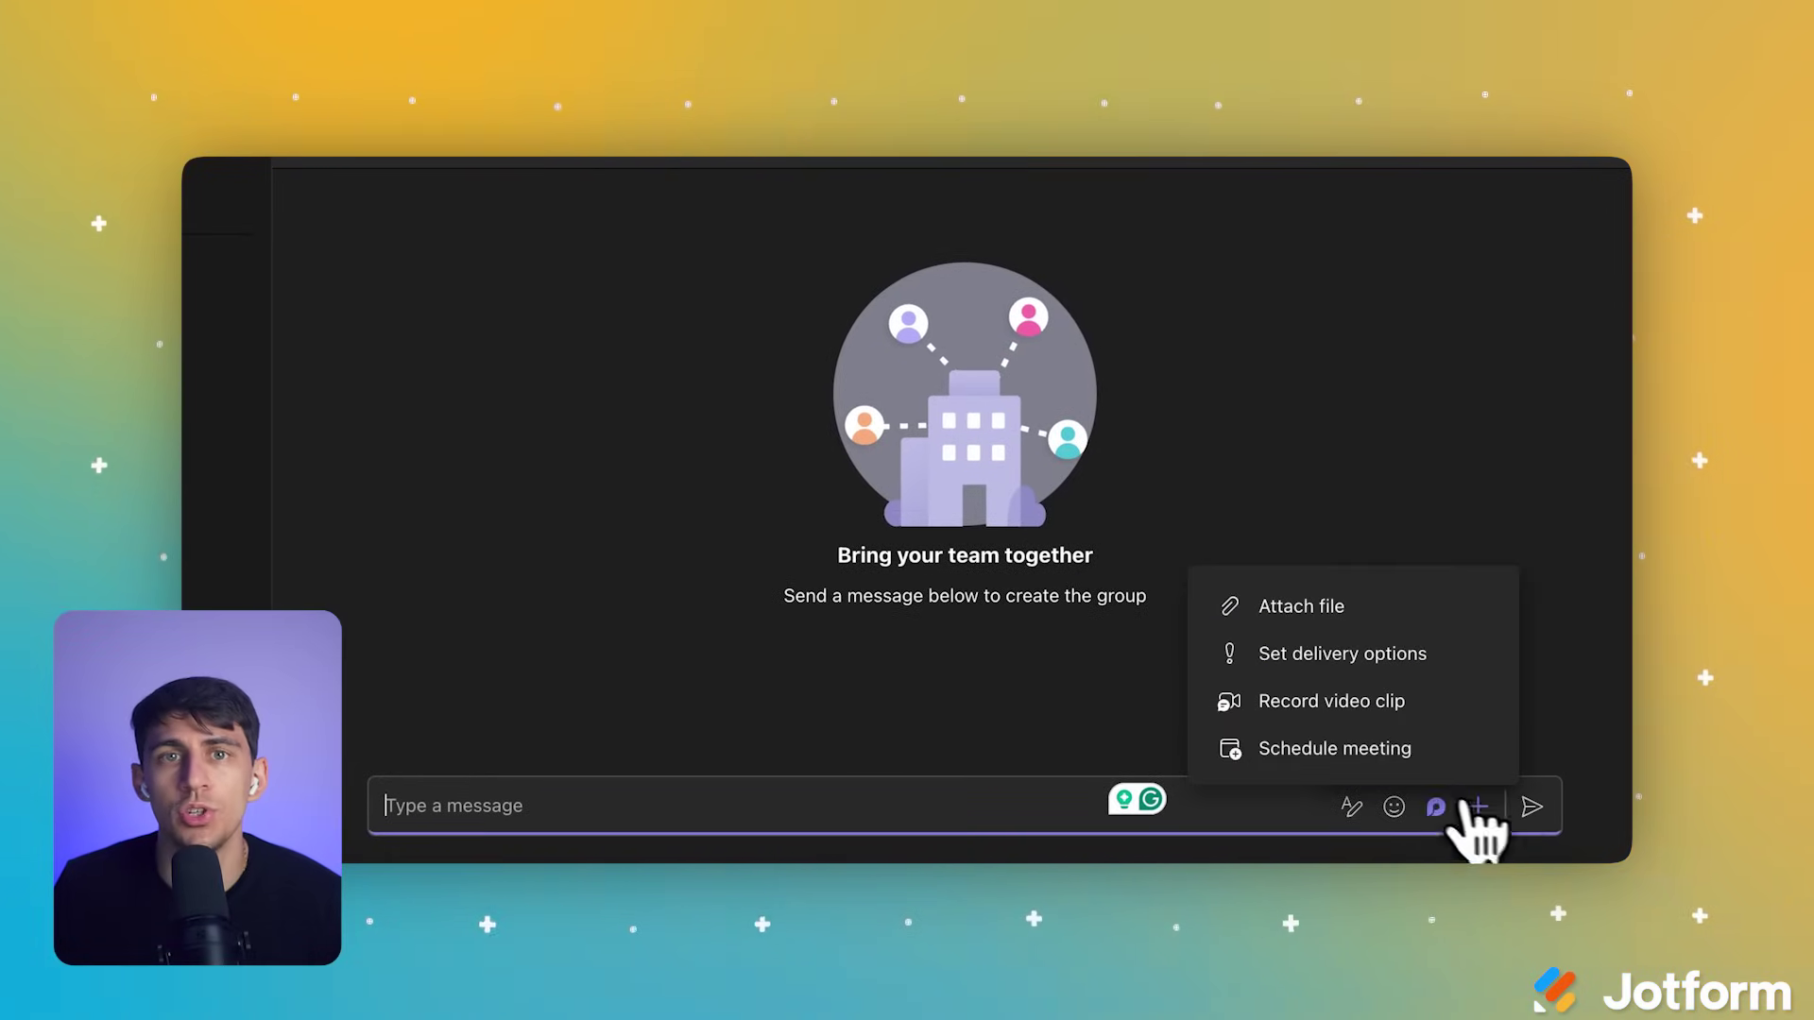
left_click(1398, 768)
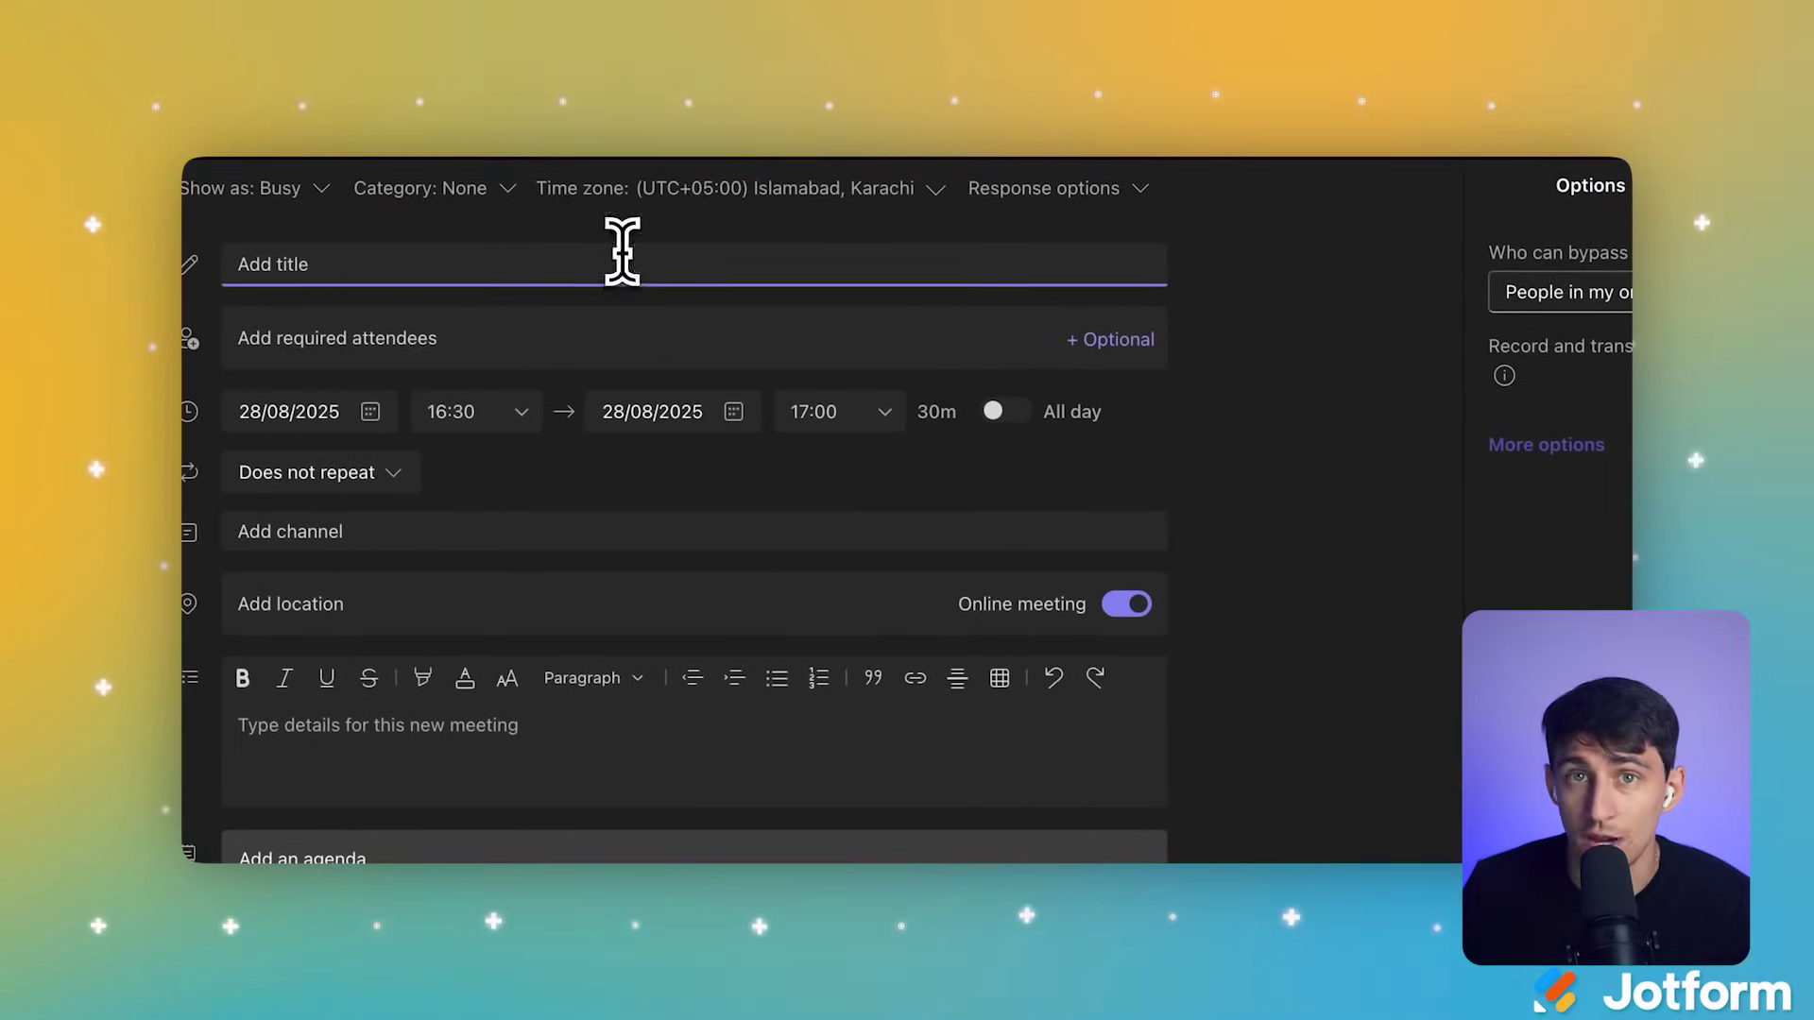
type("Meeting")
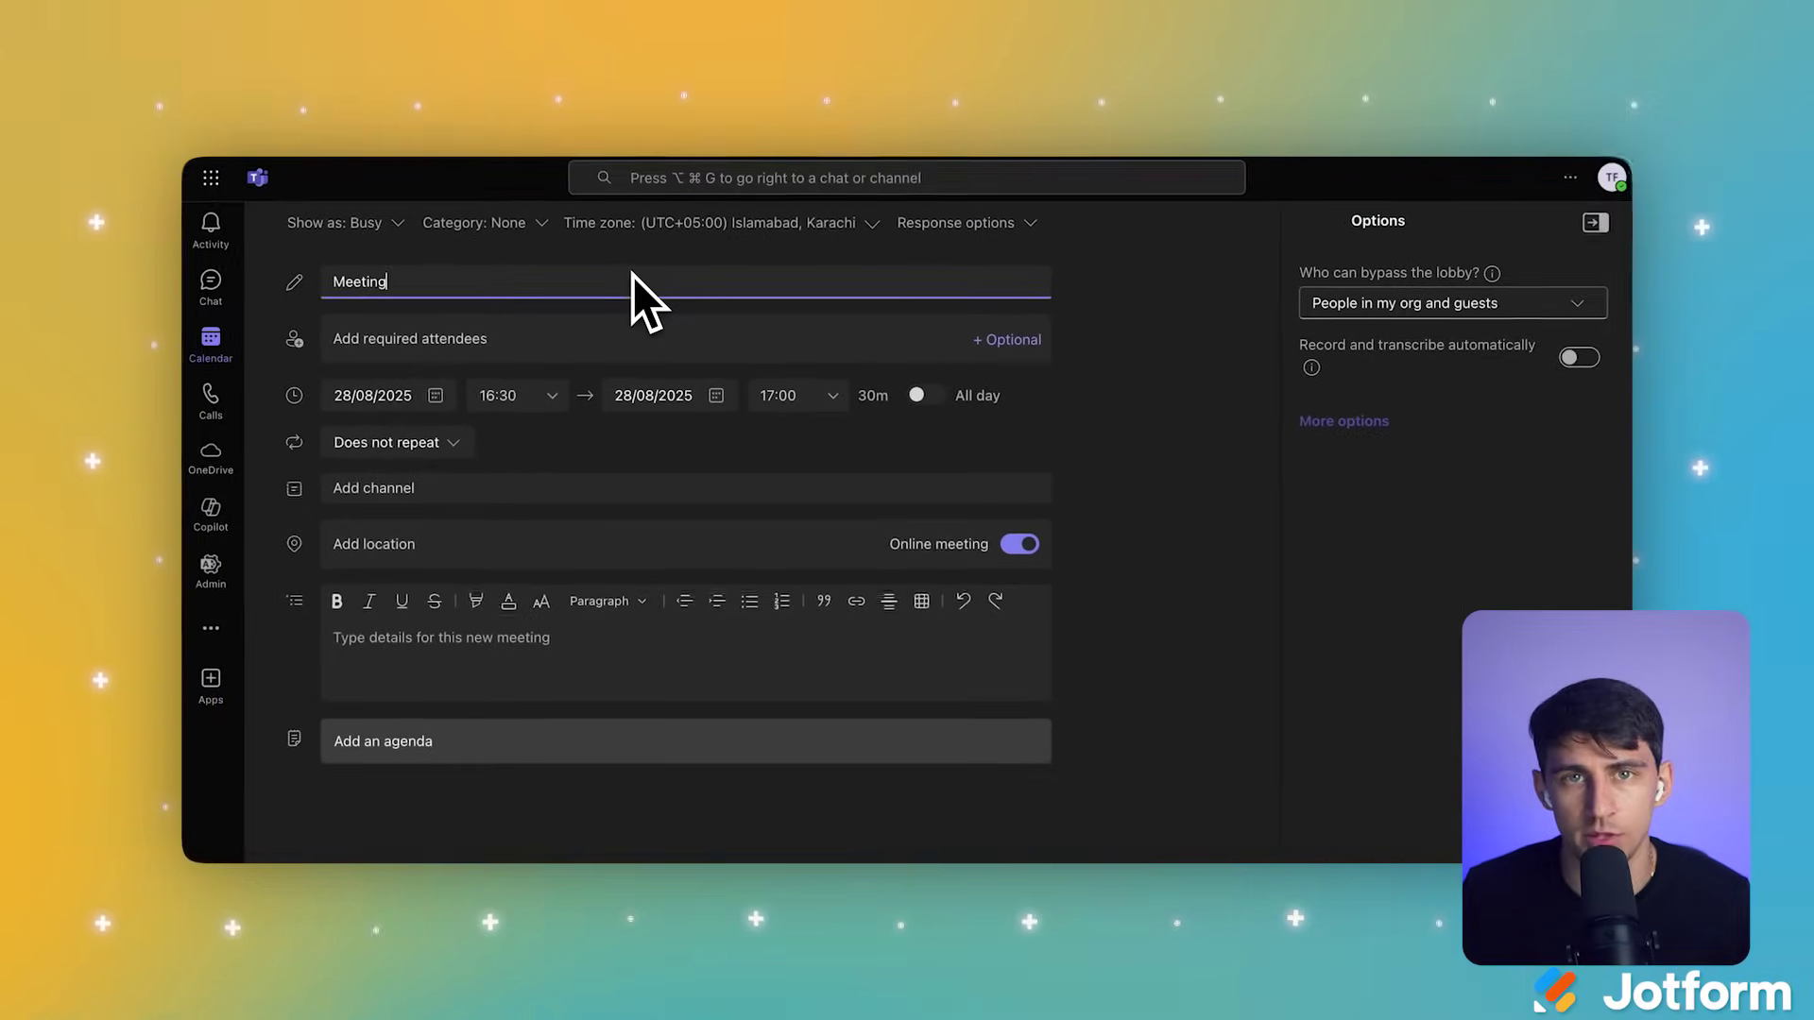
left_click(614, 329)
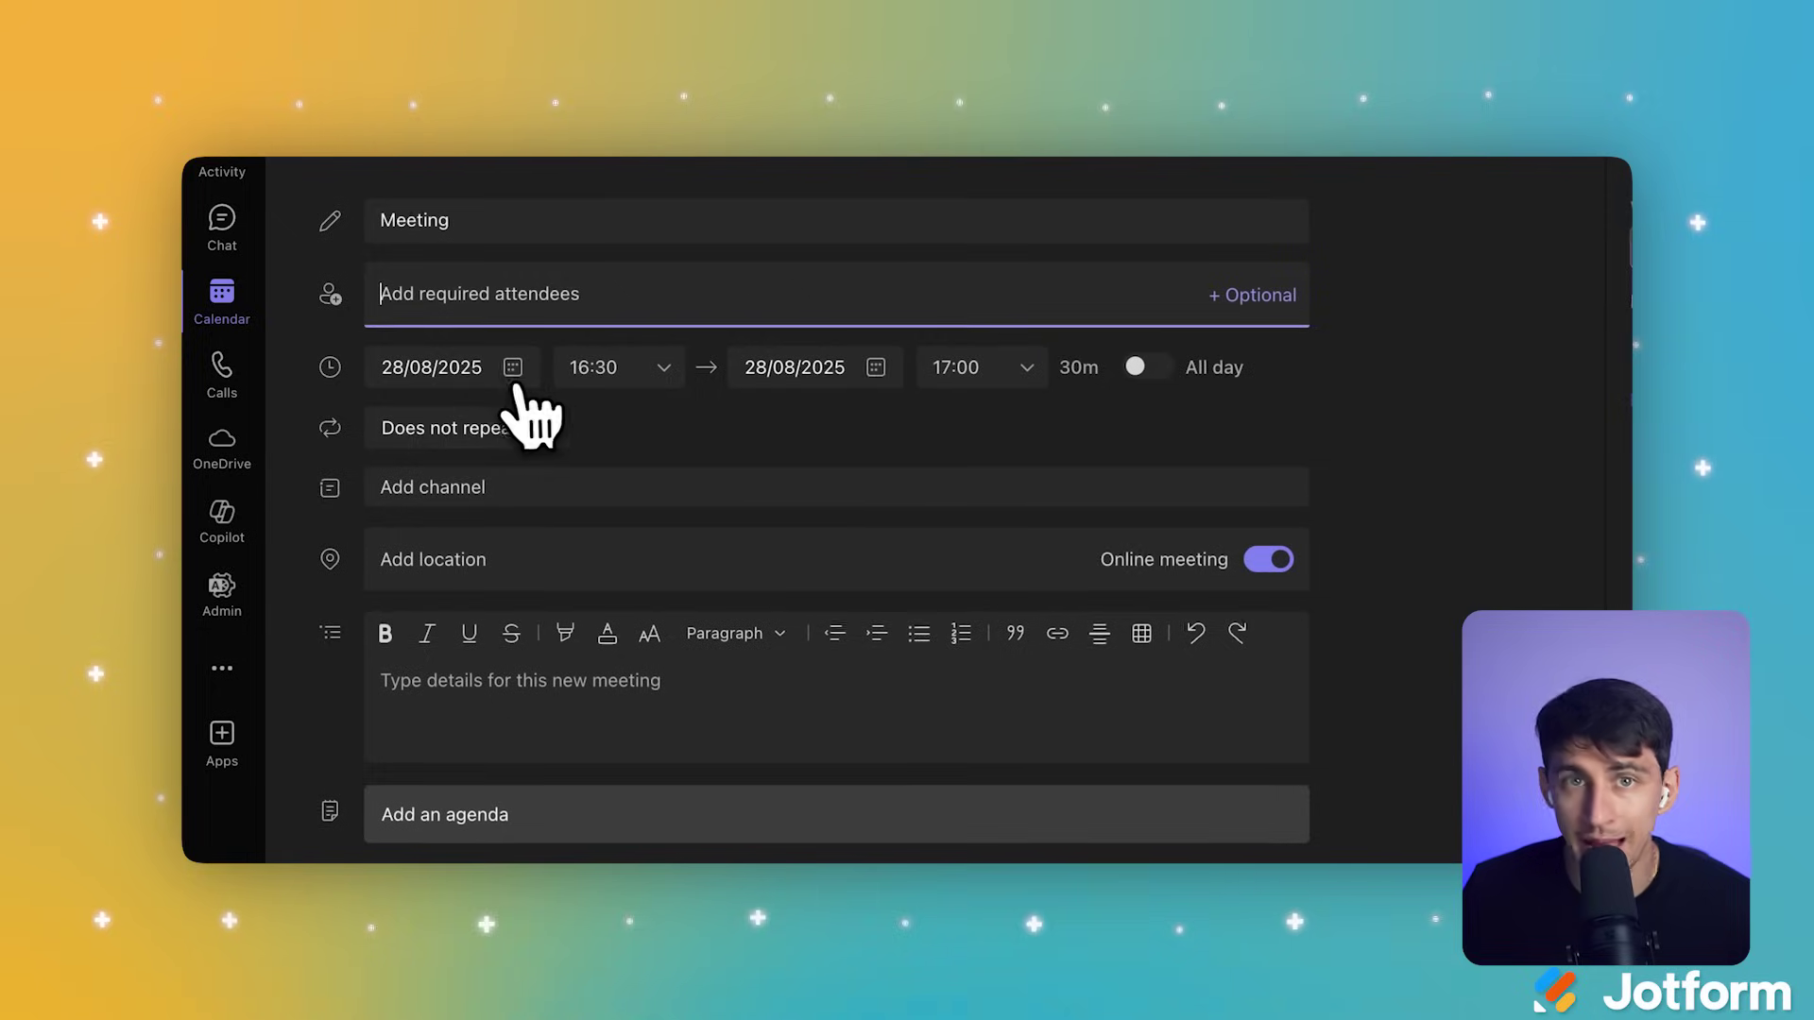
left_click(434, 401)
left_click(798, 378)
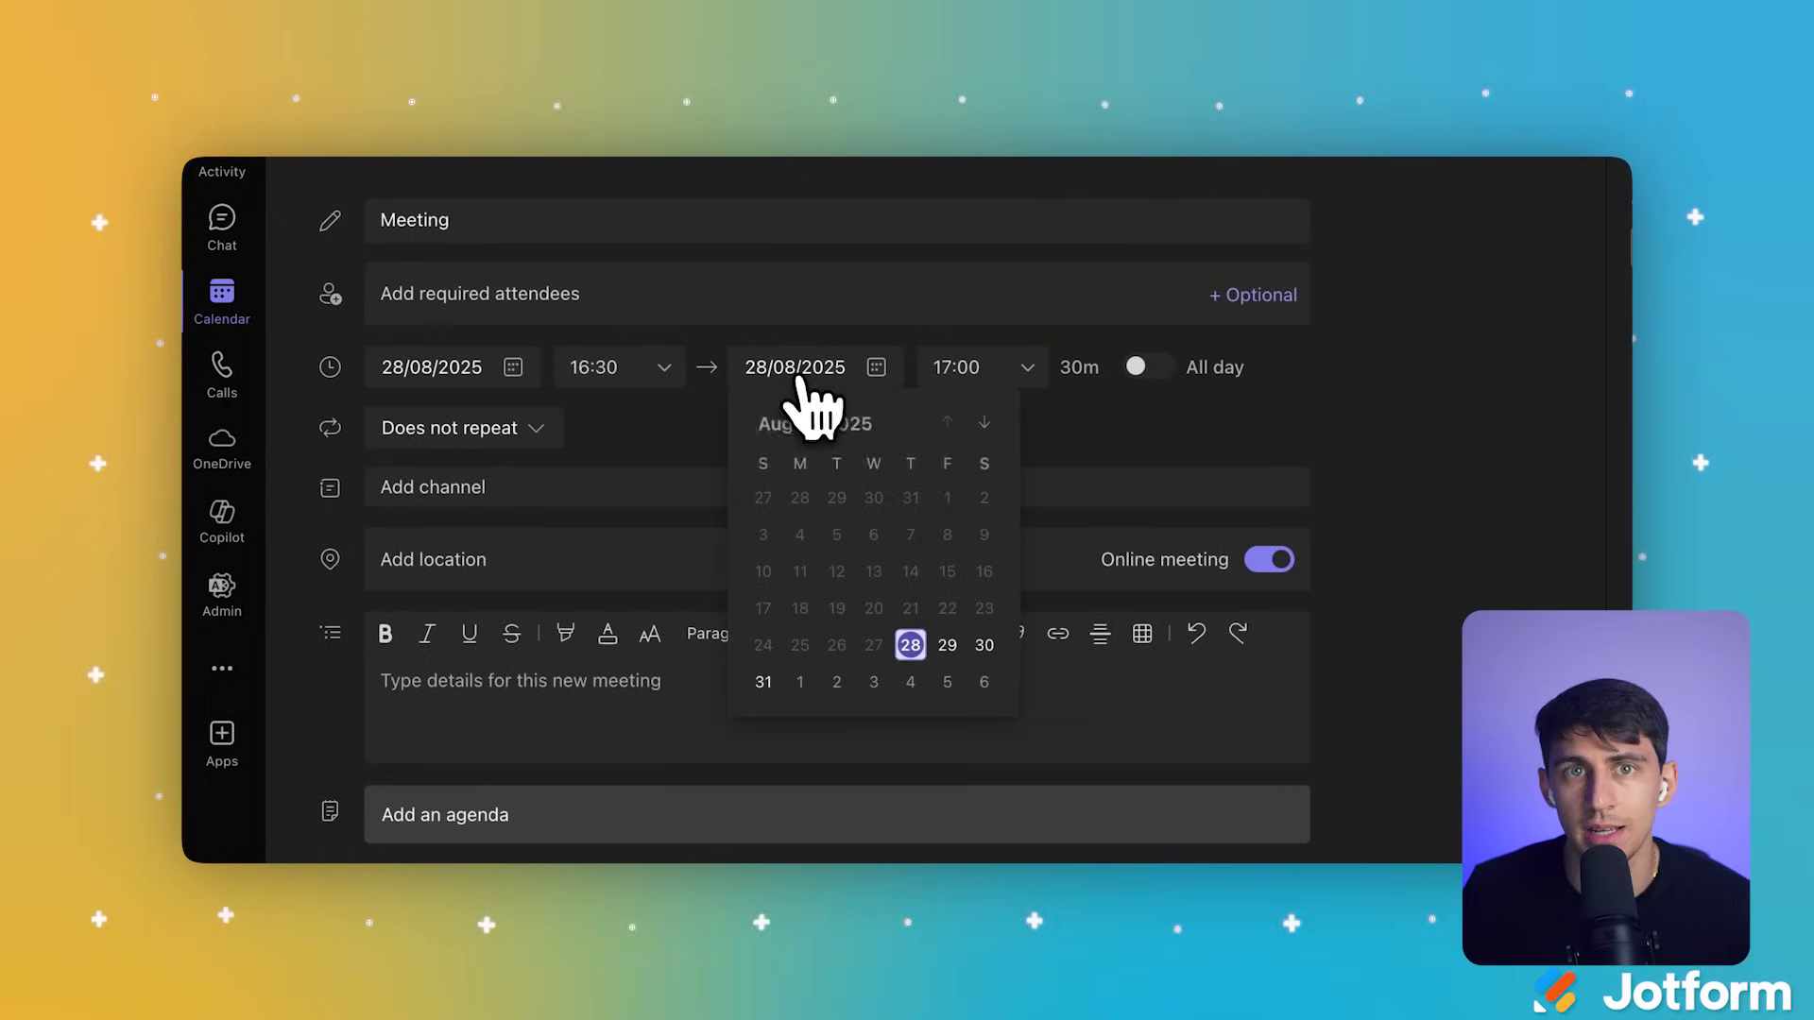
left_click(627, 436)
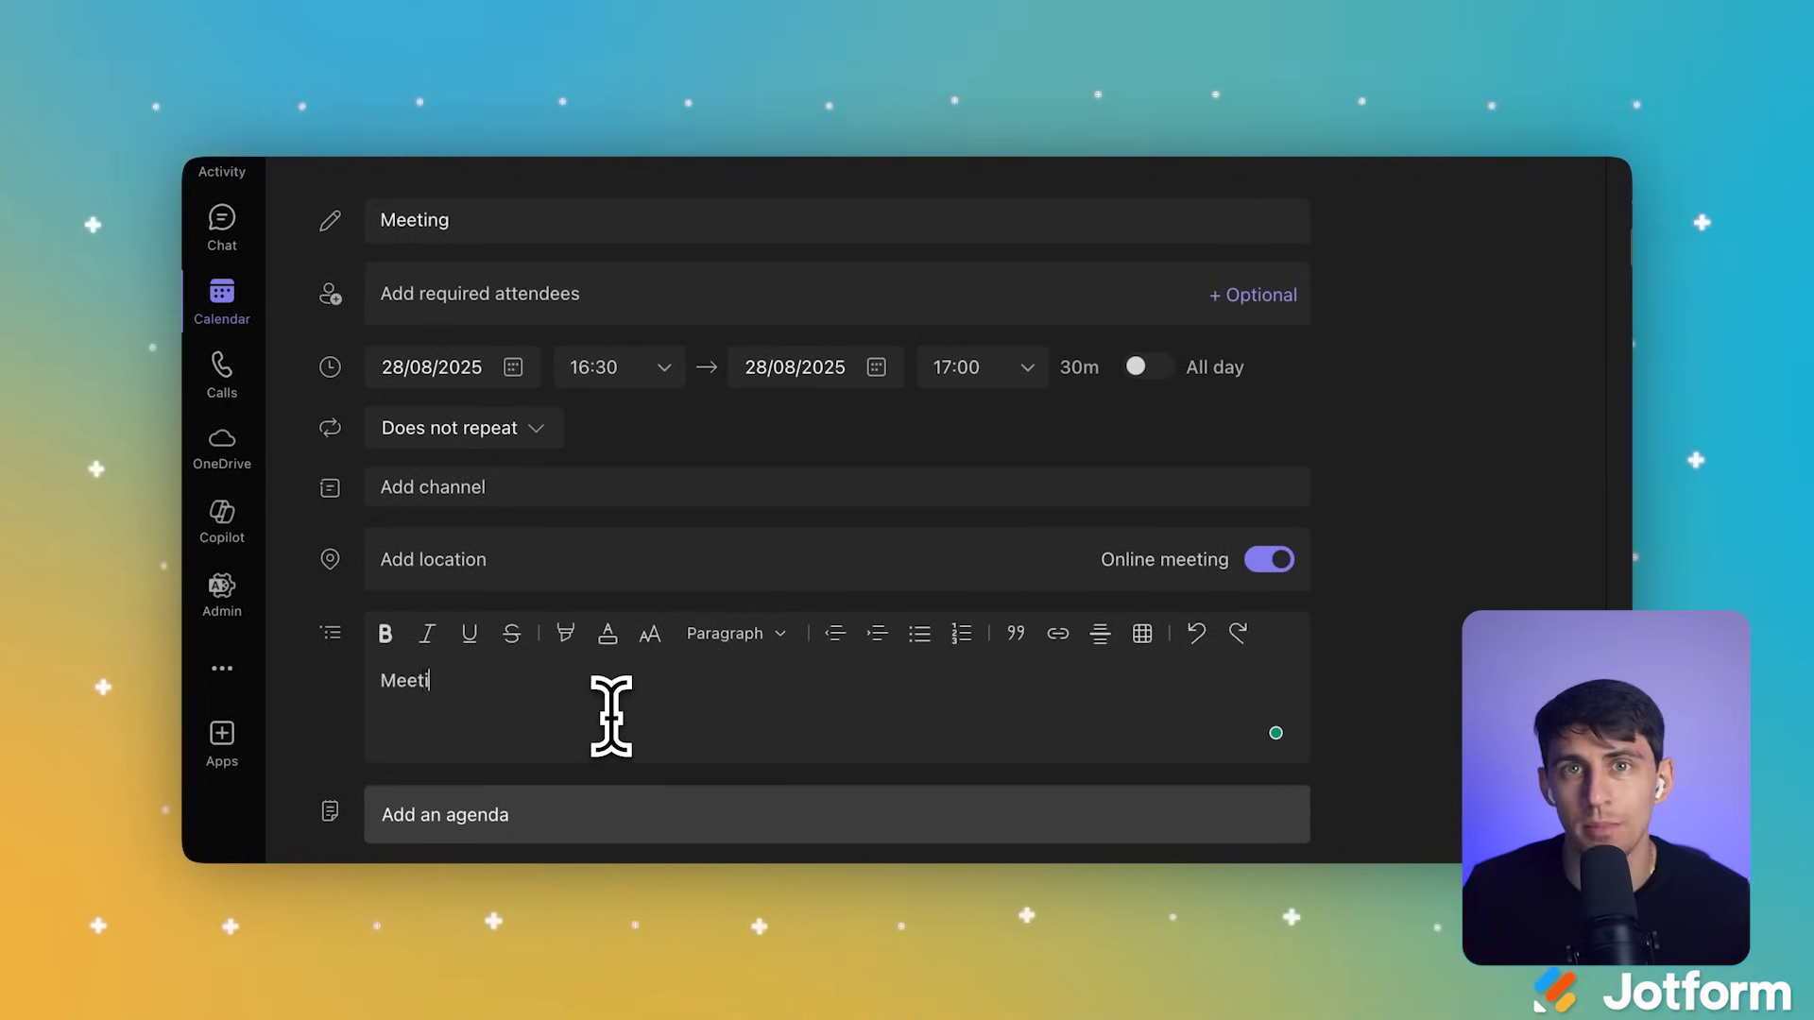
type("ng")
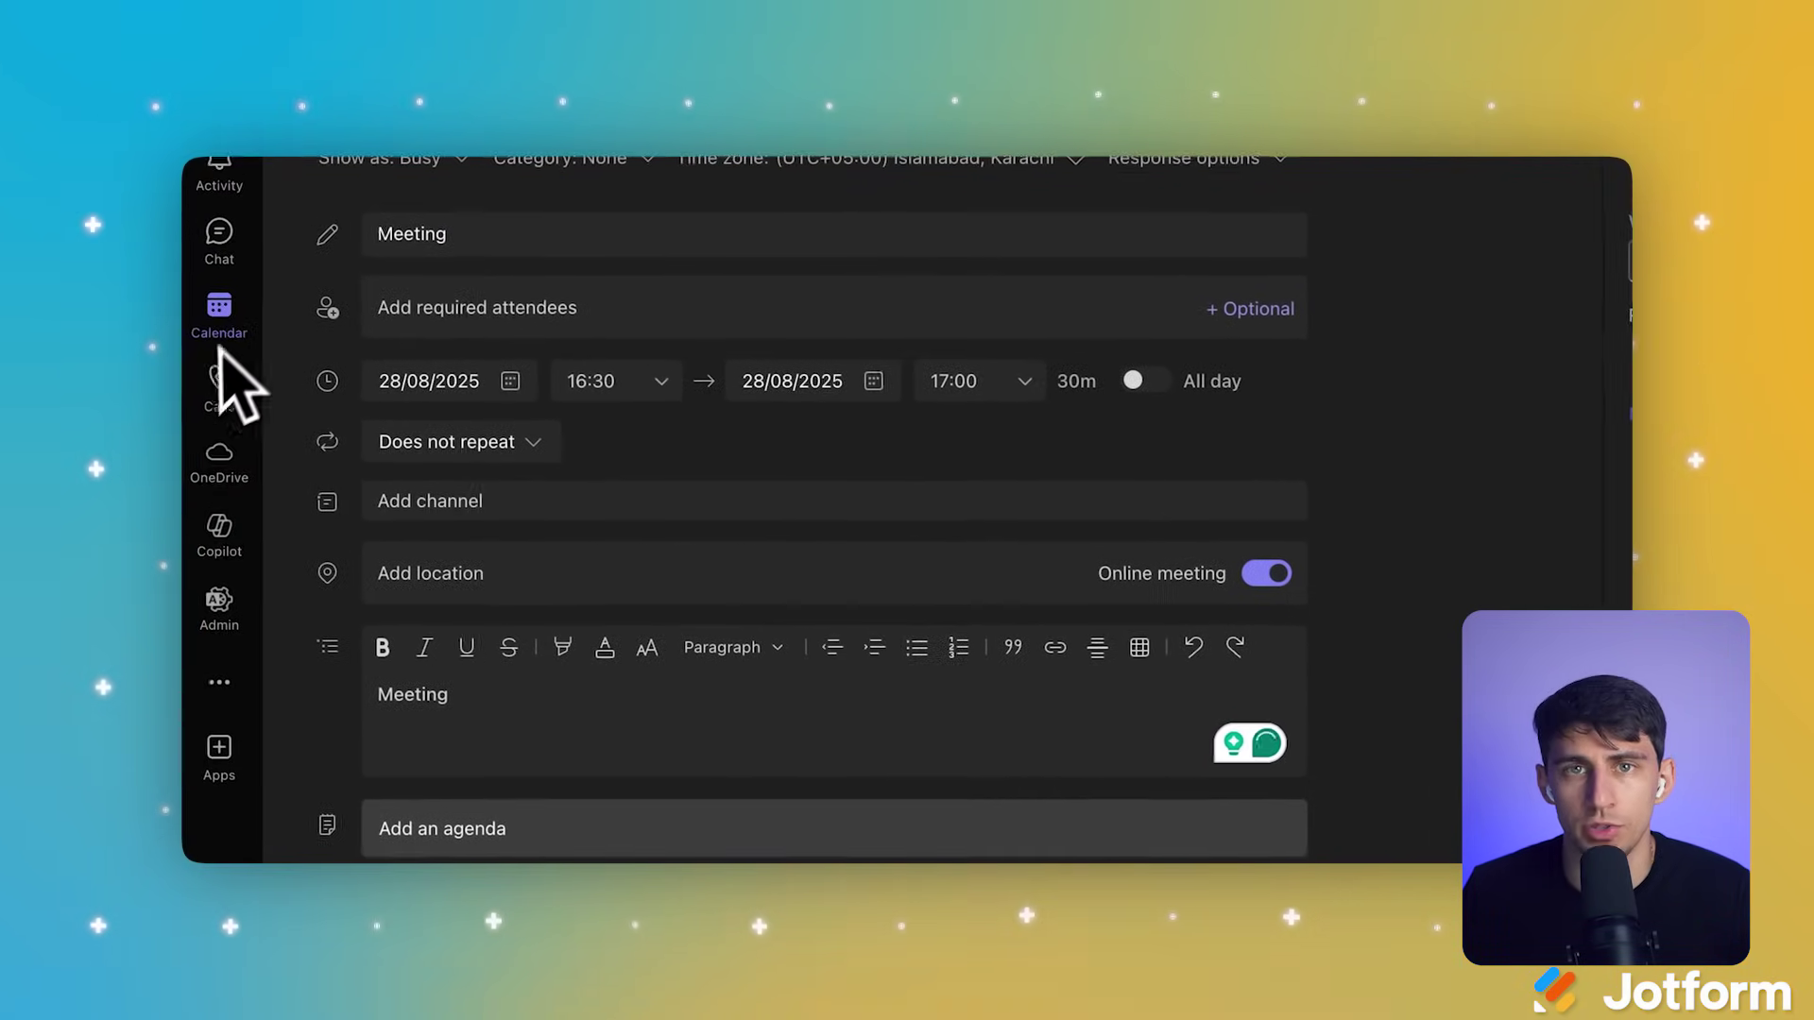
left_click(227, 340)
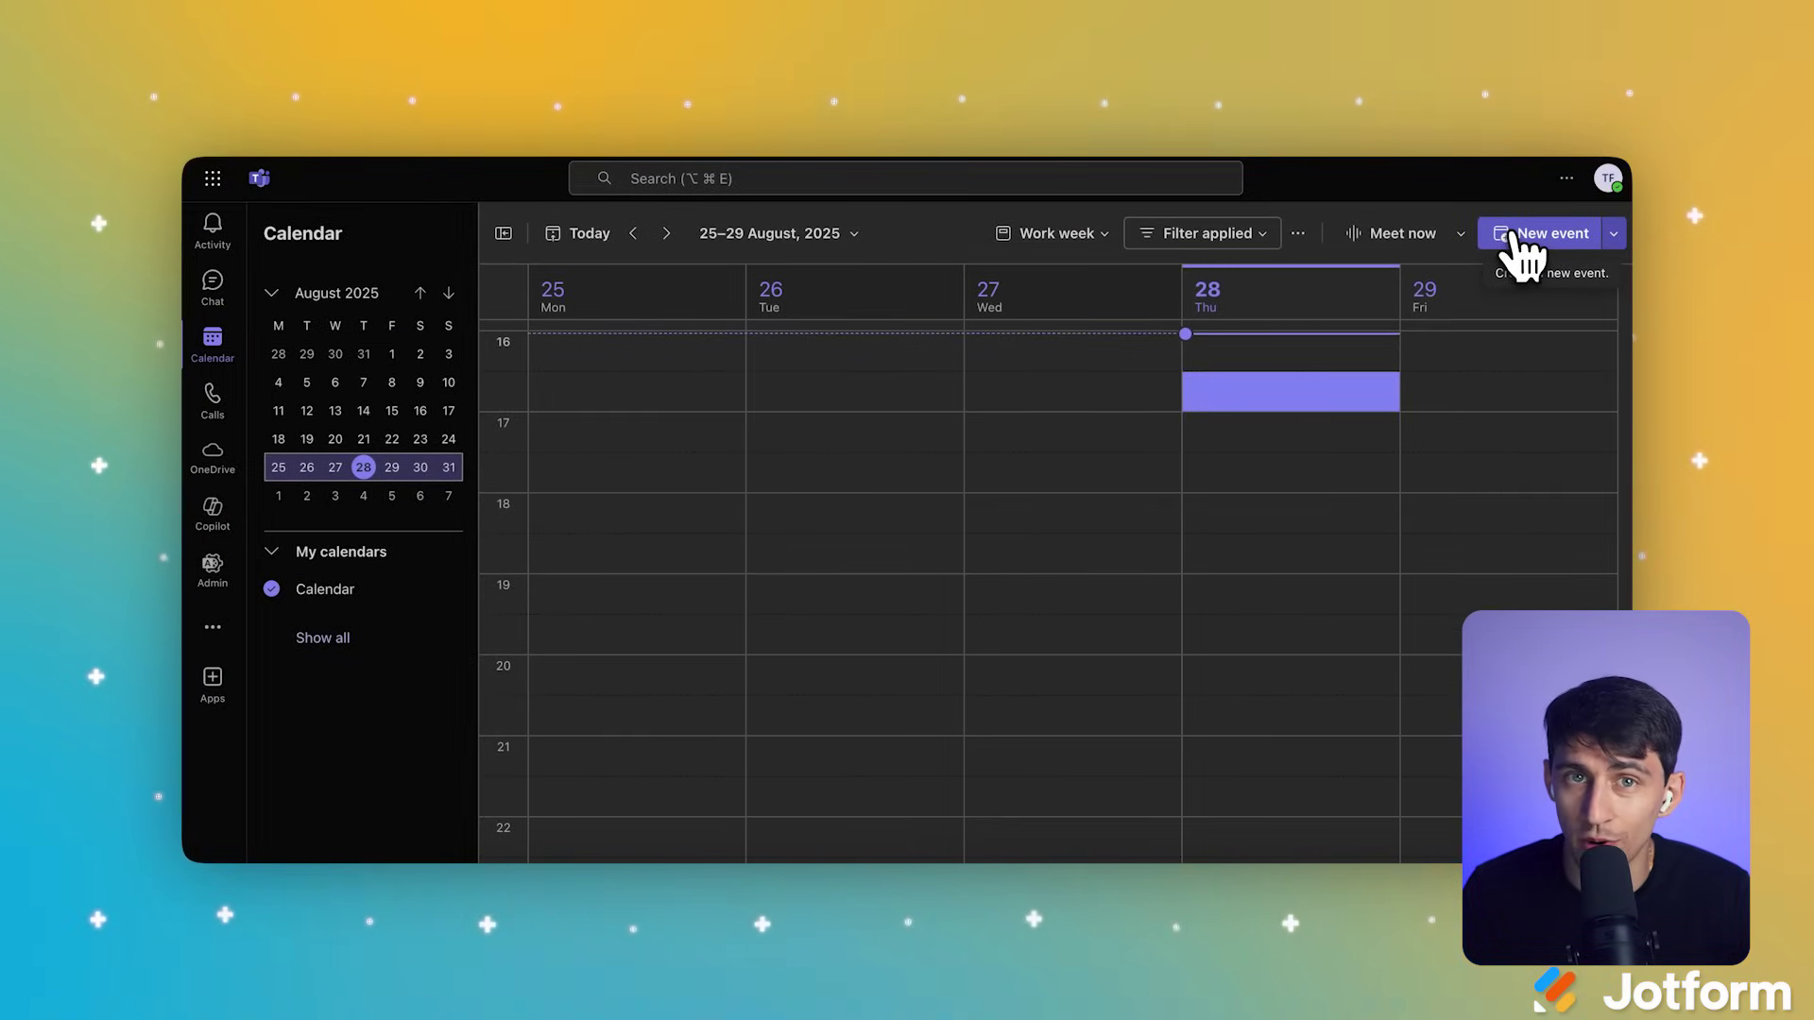
Step: Add and save a 'Meeting' event on Thursday 28 August, then open its details
left_click(1270, 477)
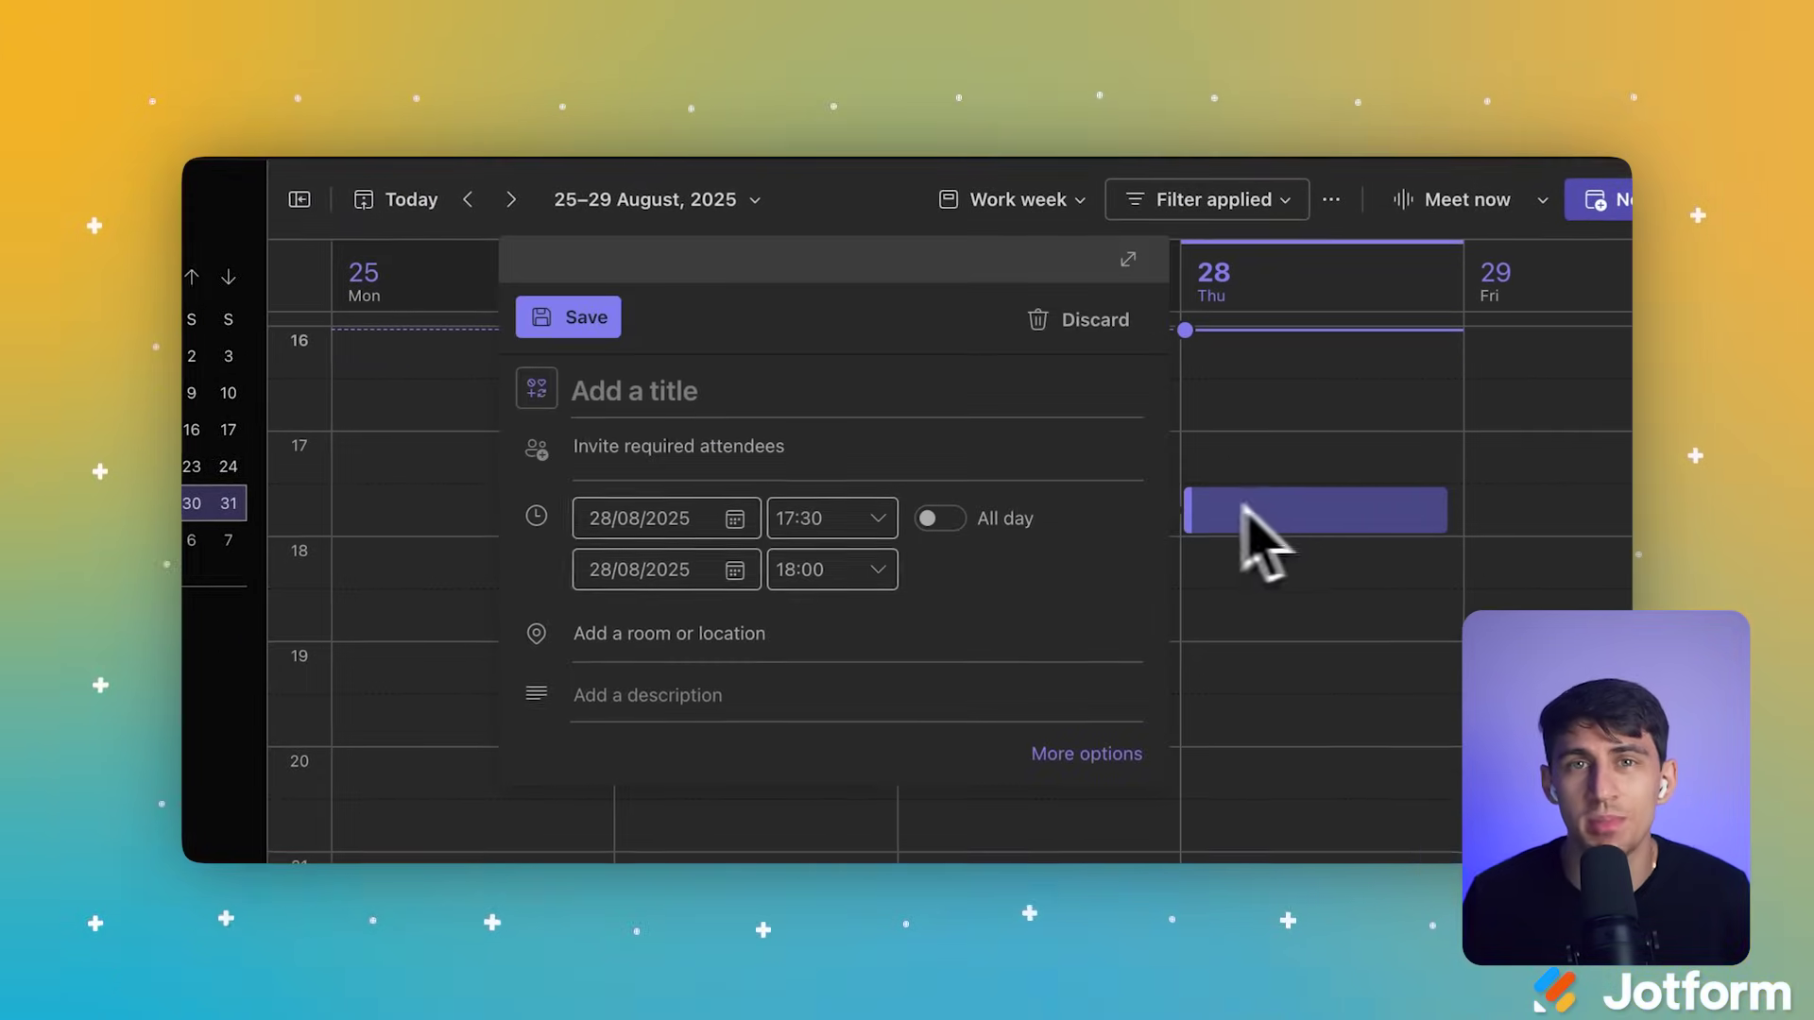
type("Meeting")
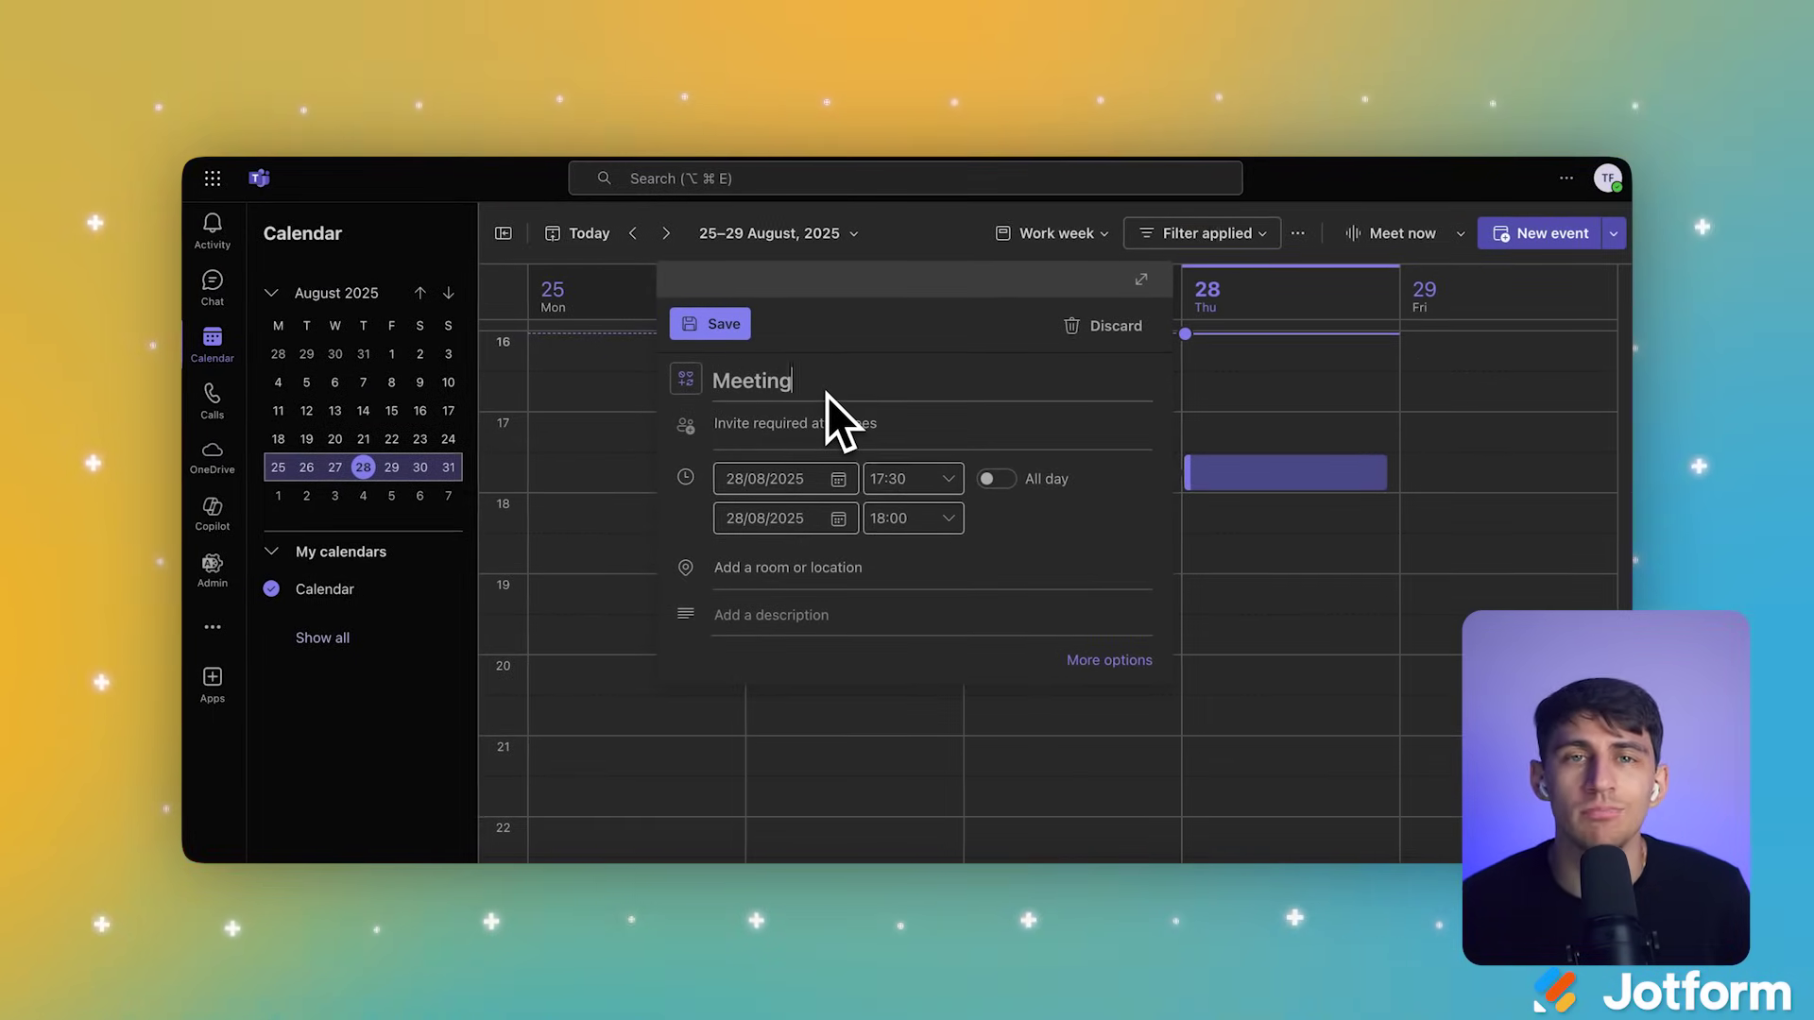
left_click(823, 408)
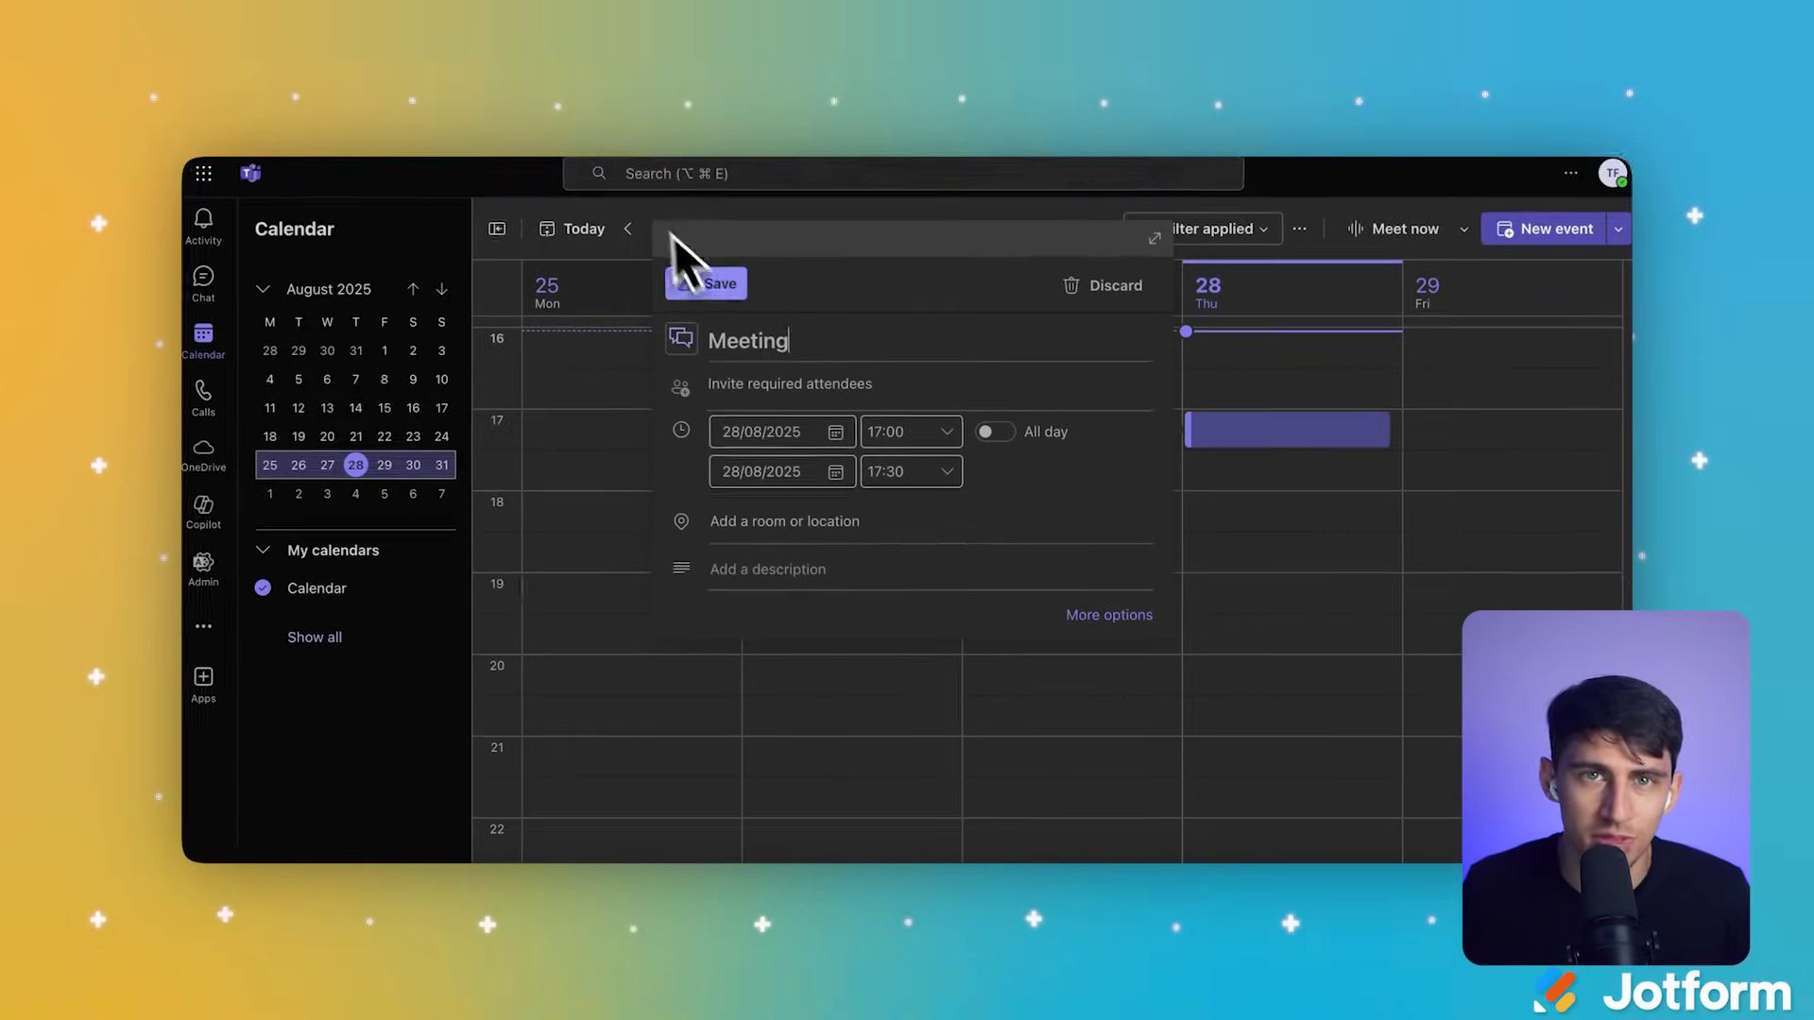
left_click(630, 300)
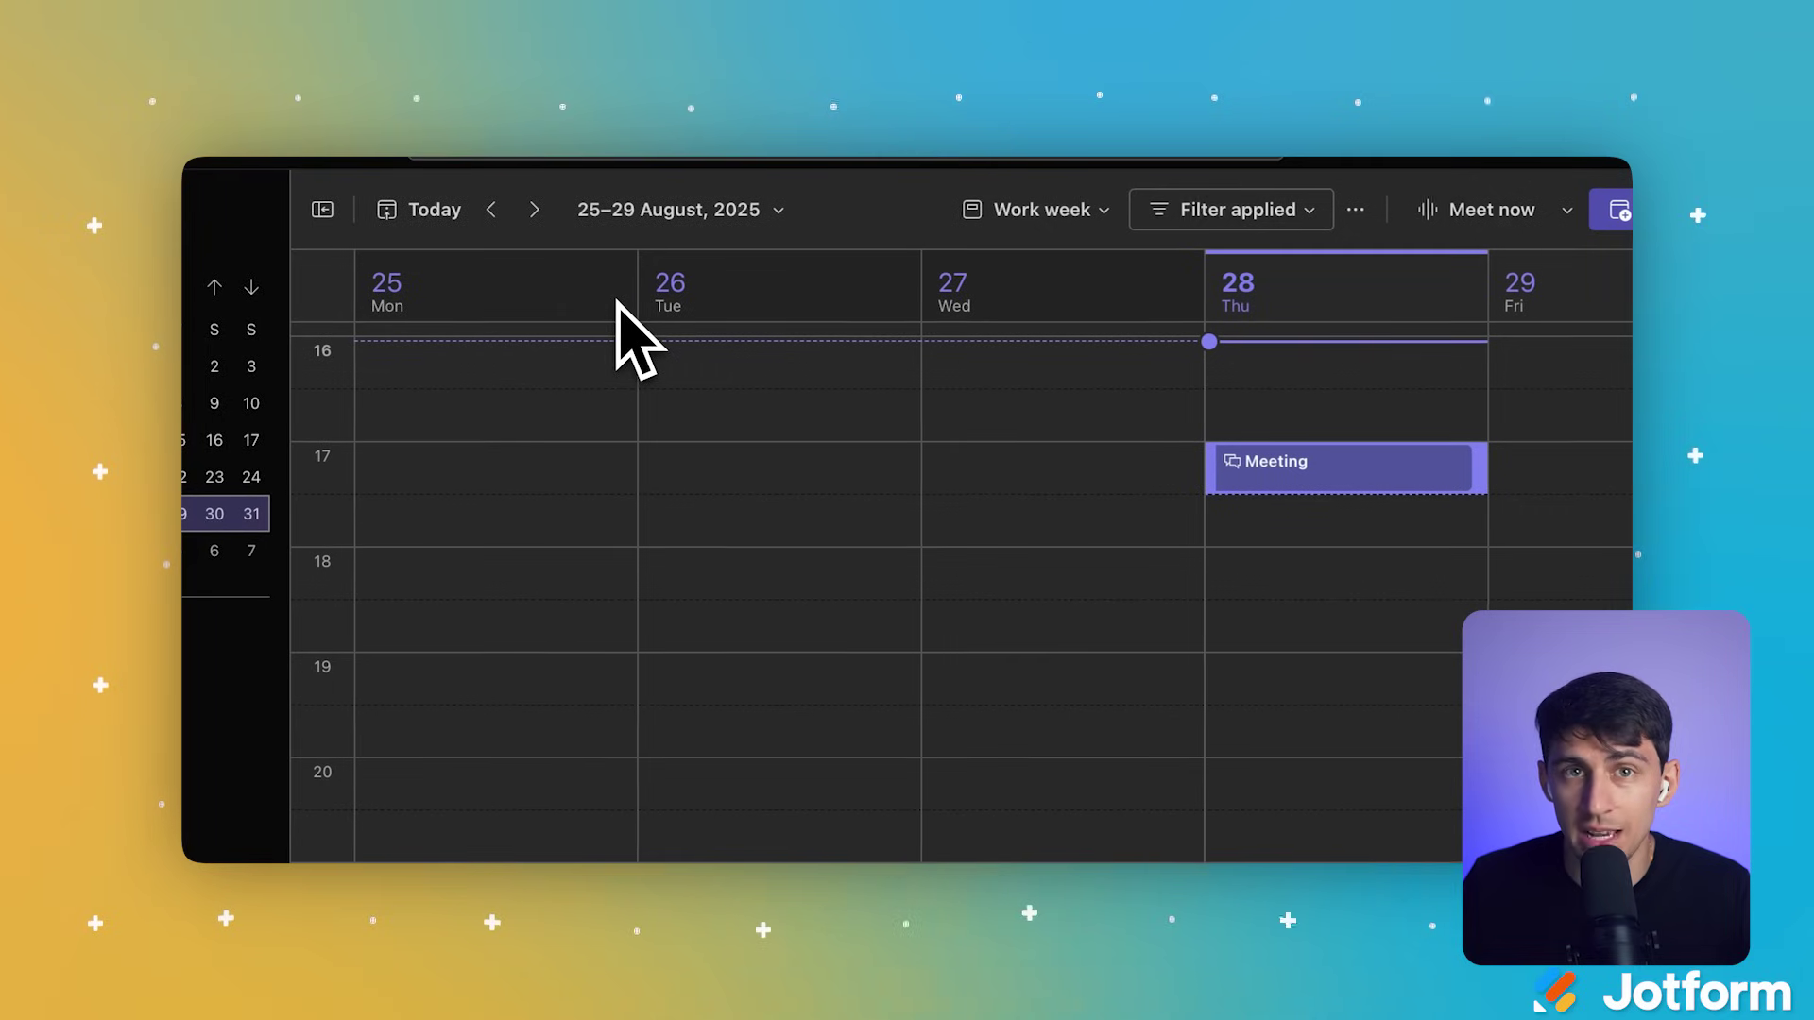
left_click(1291, 584)
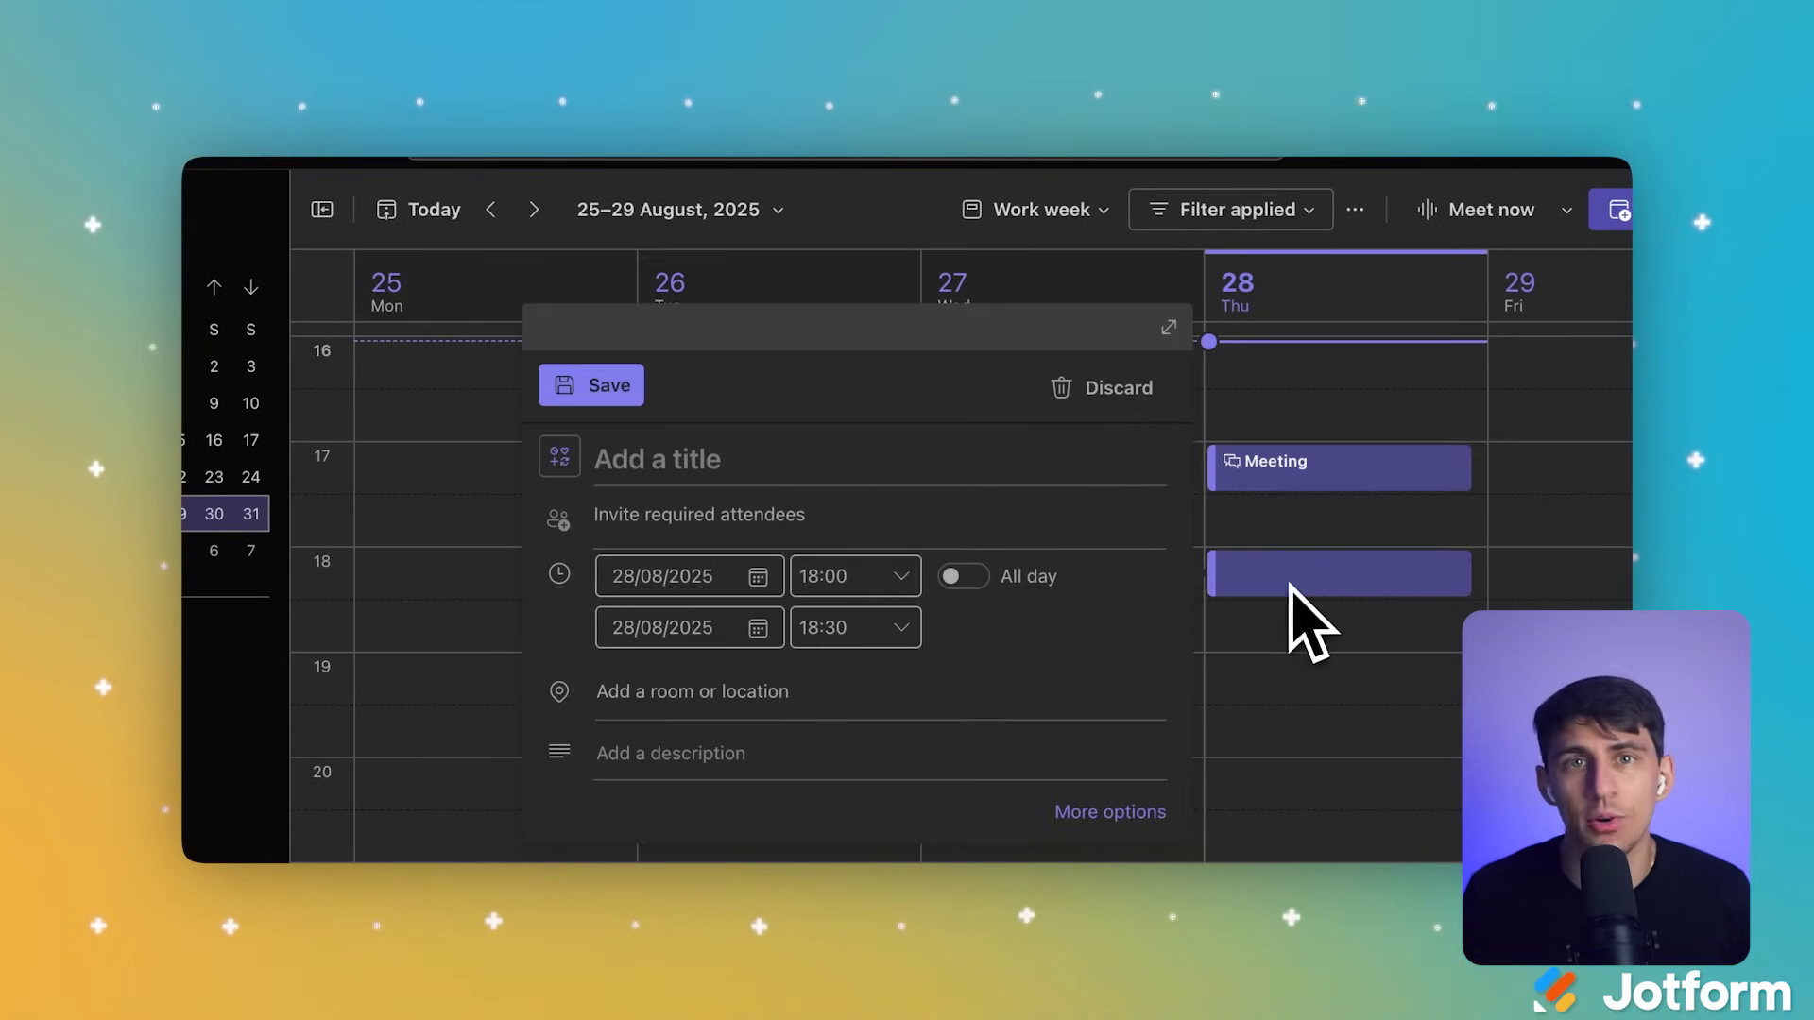
left_click(1332, 470)
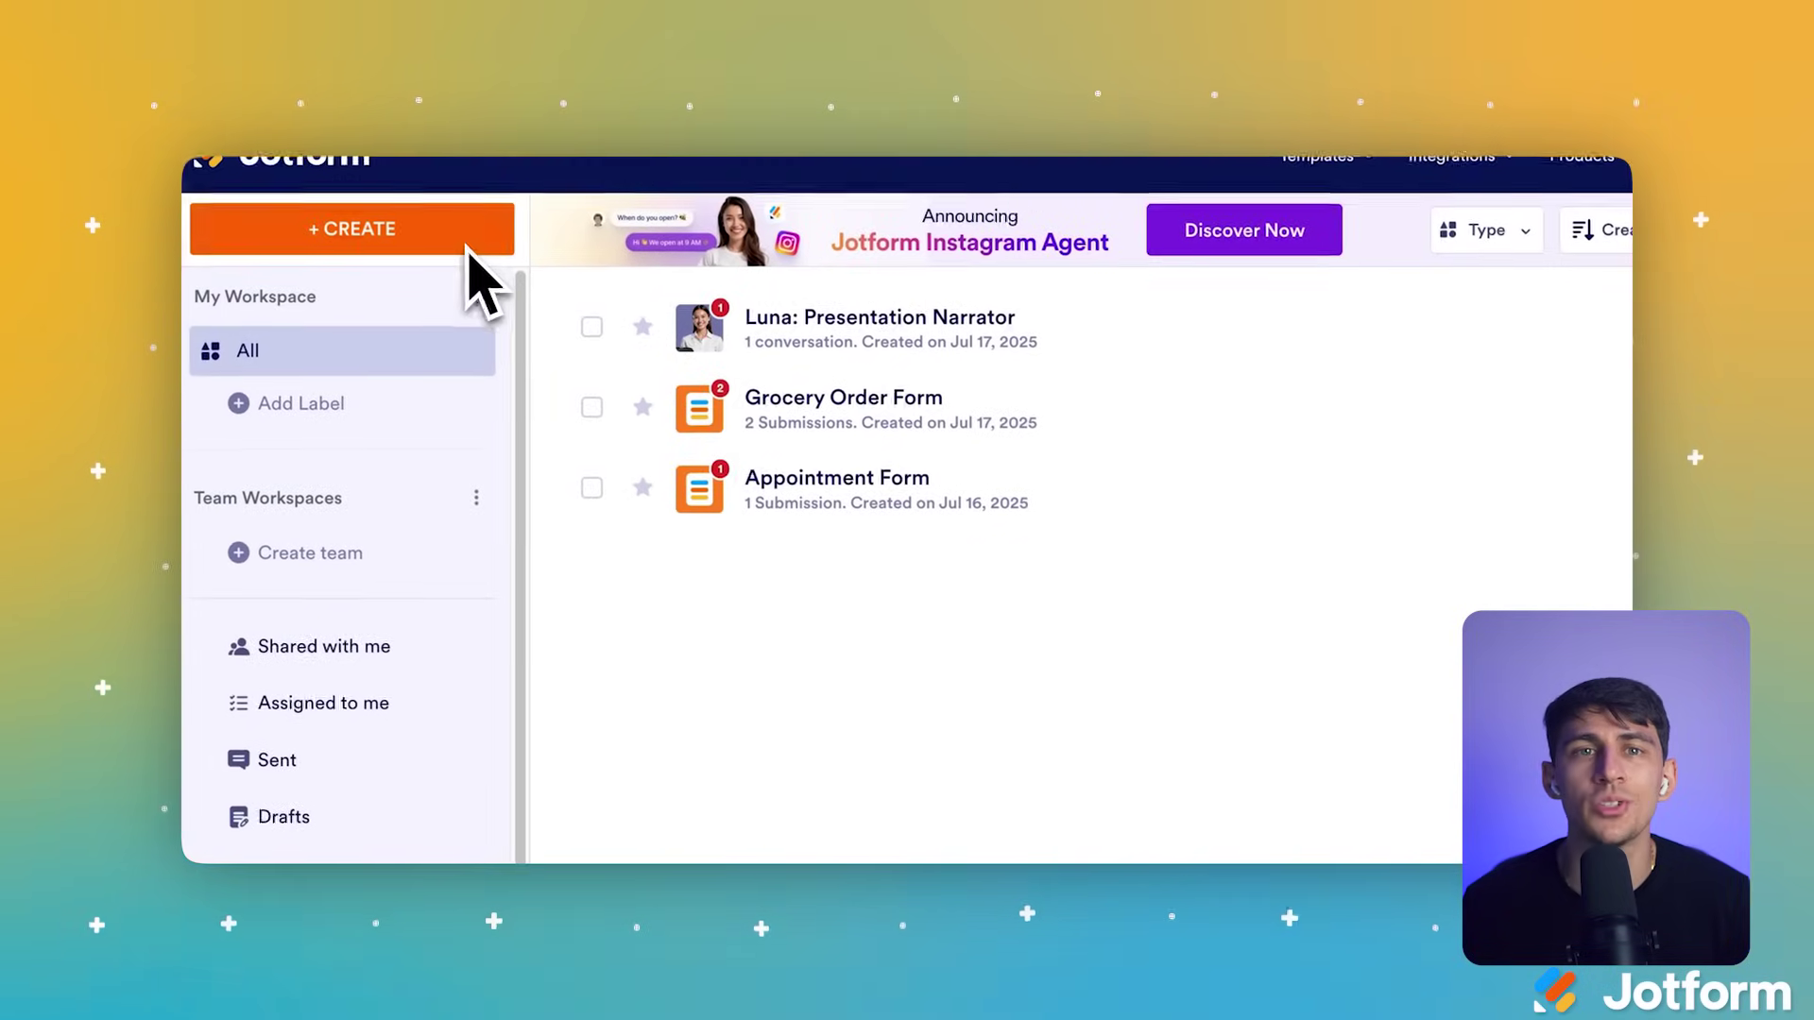
Step: Start creating a new Jotform form and browse the premade templates
left_click(408, 244)
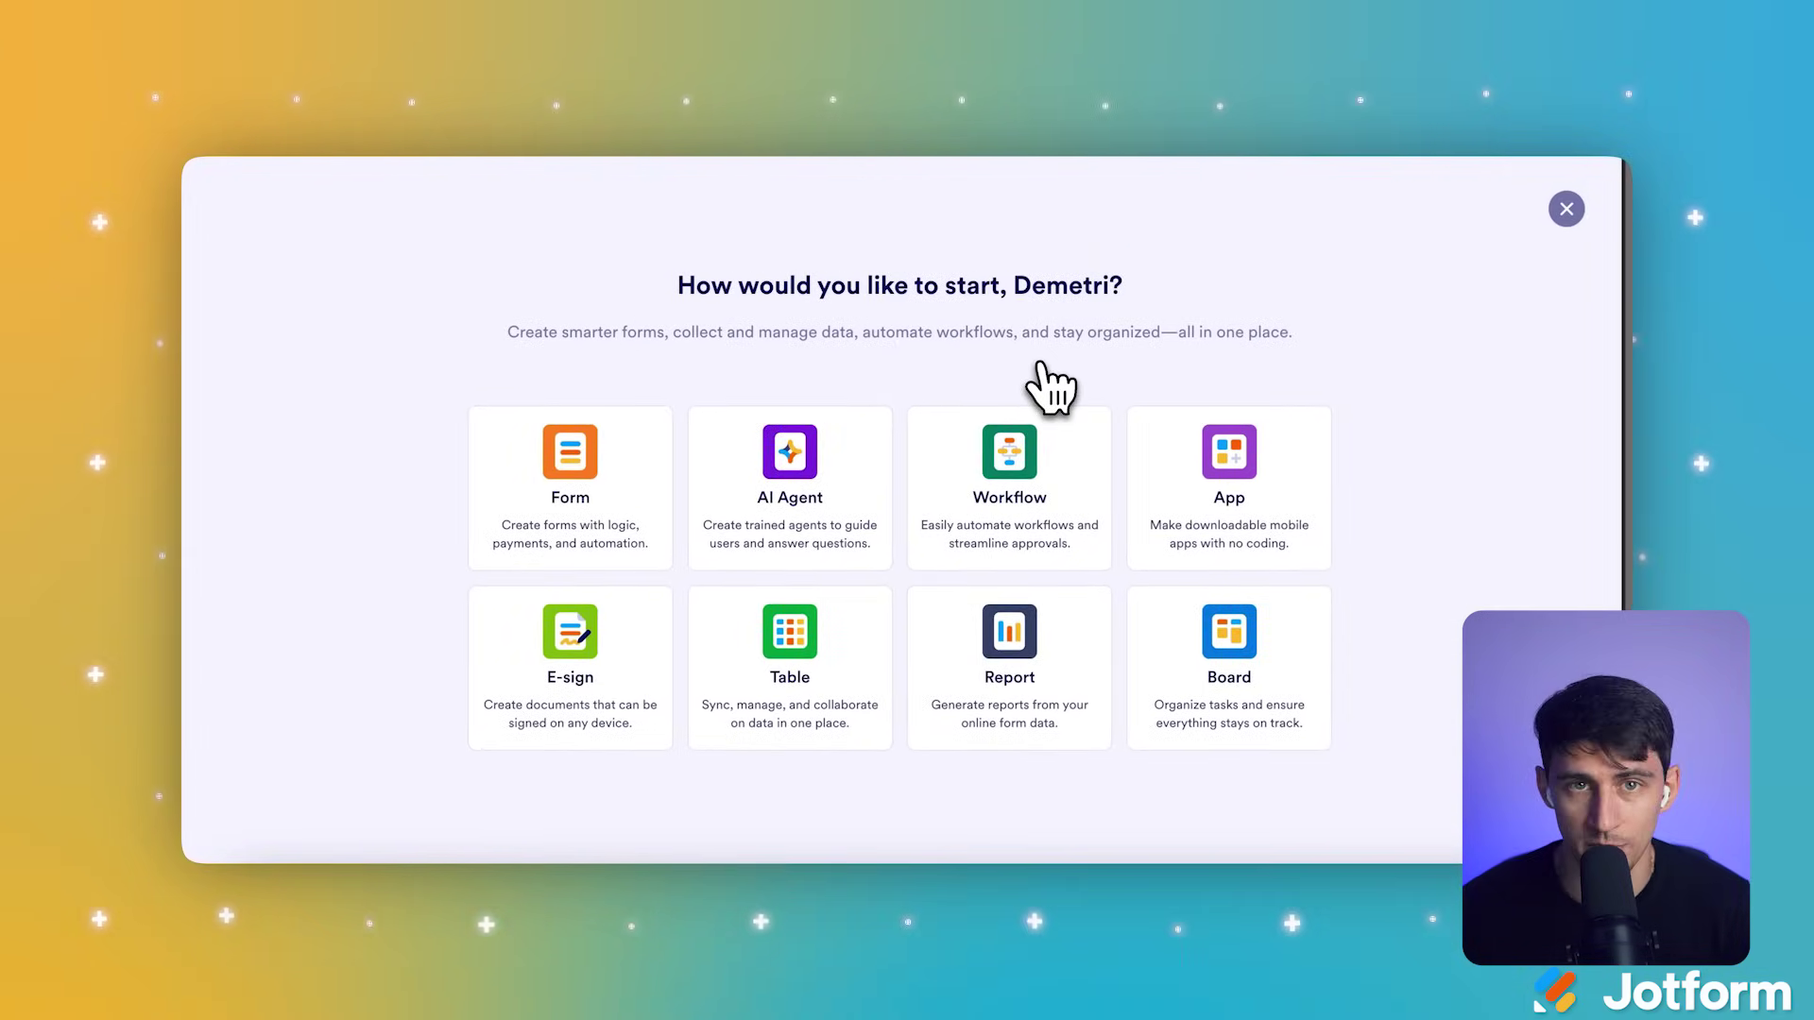
left_click(558, 536)
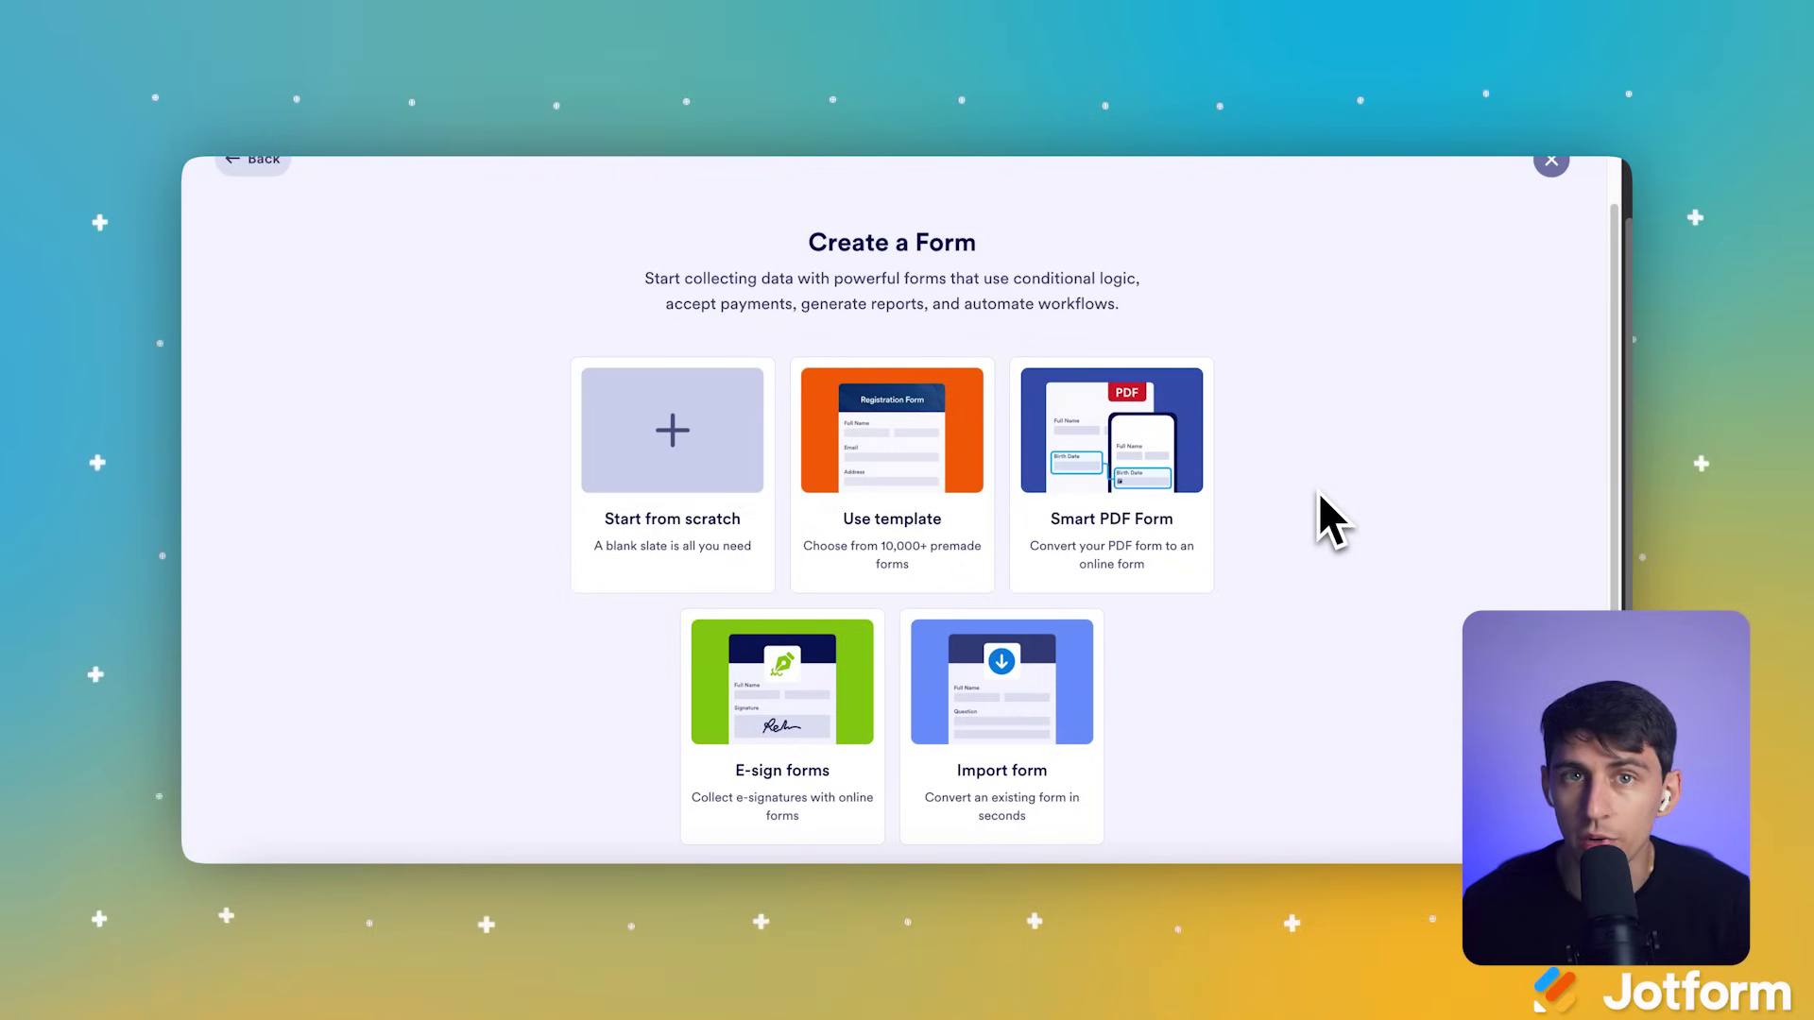
left_click(921, 516)
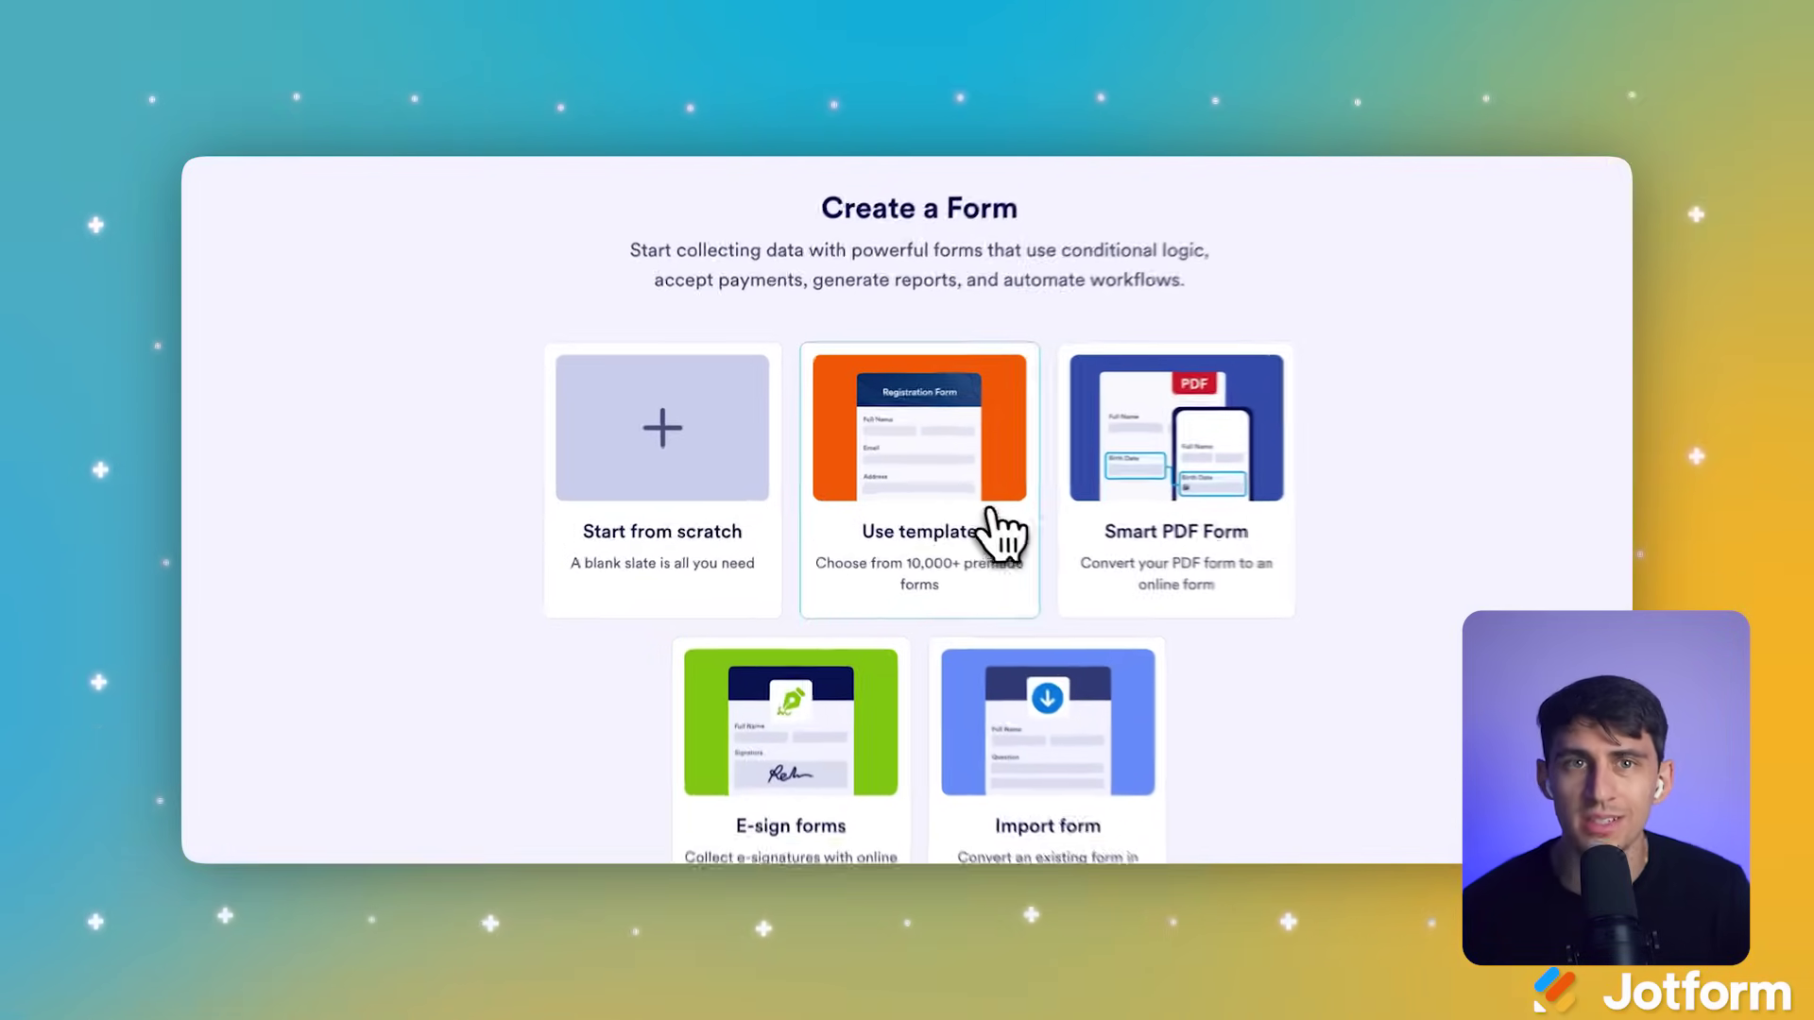
scroll(761, 554, "down", 8)
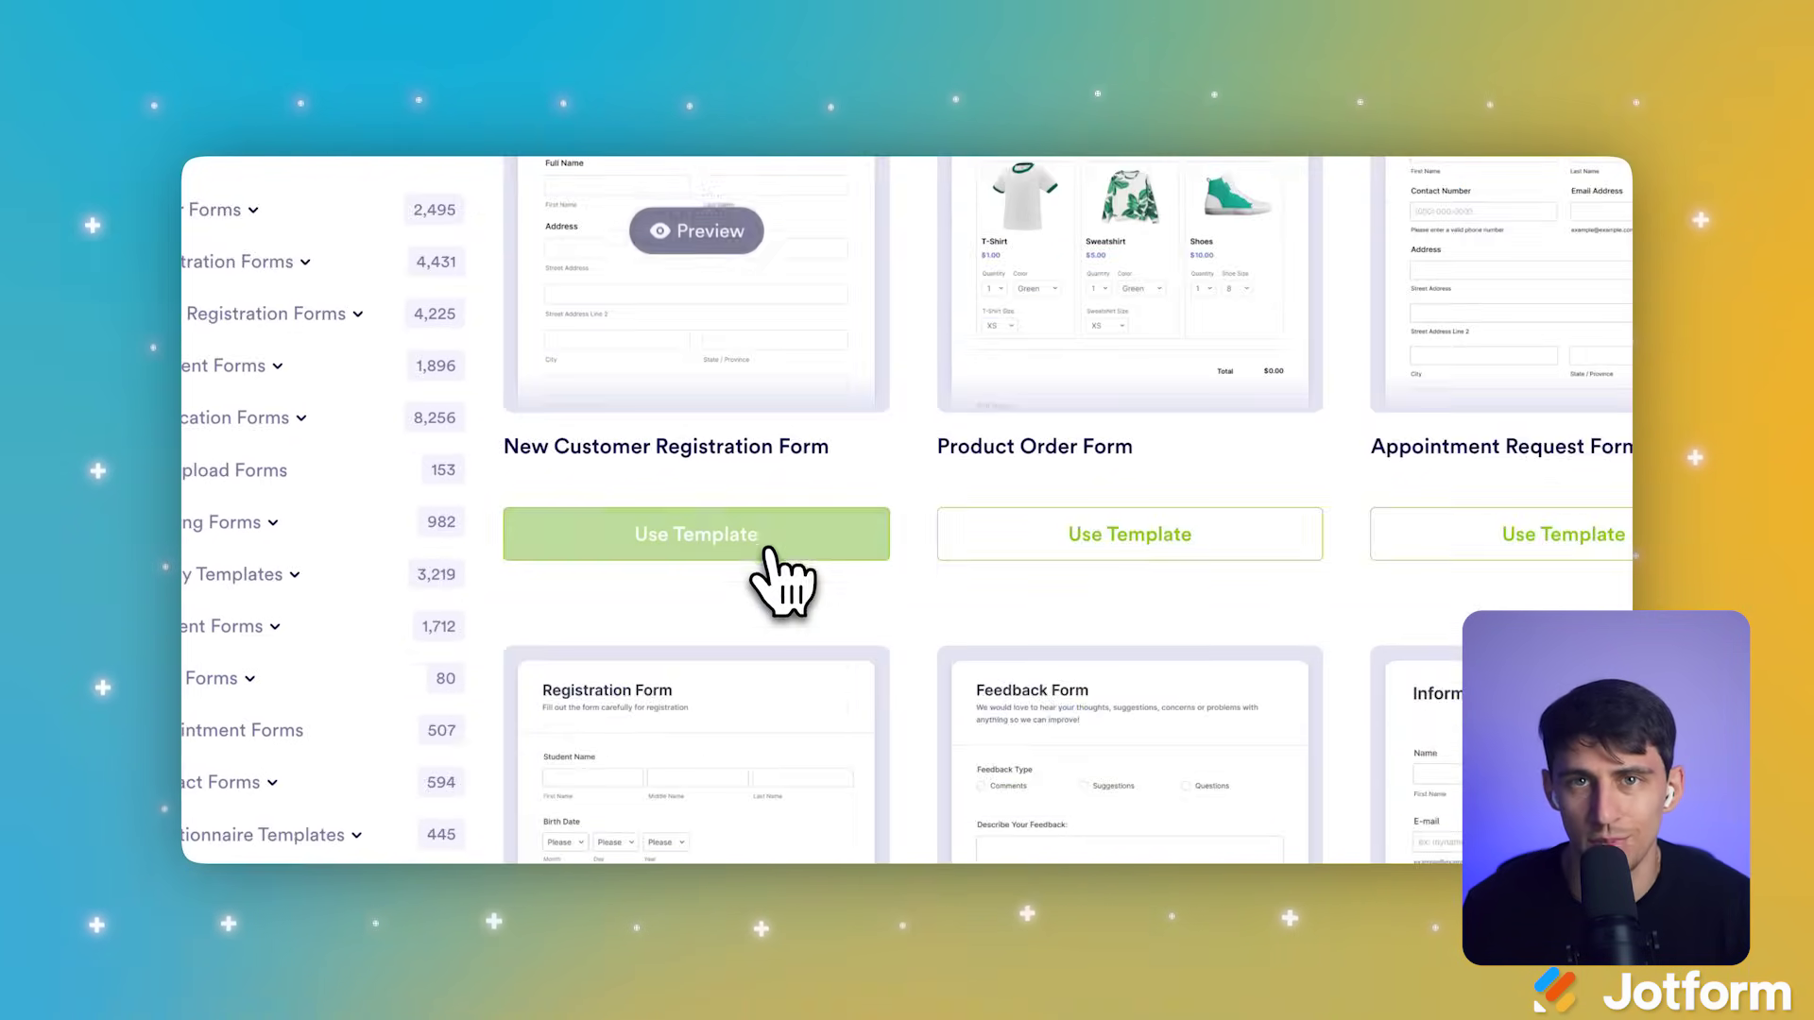
scroll(762, 538, "down", 4)
scroll(756, 539, "up", 12)
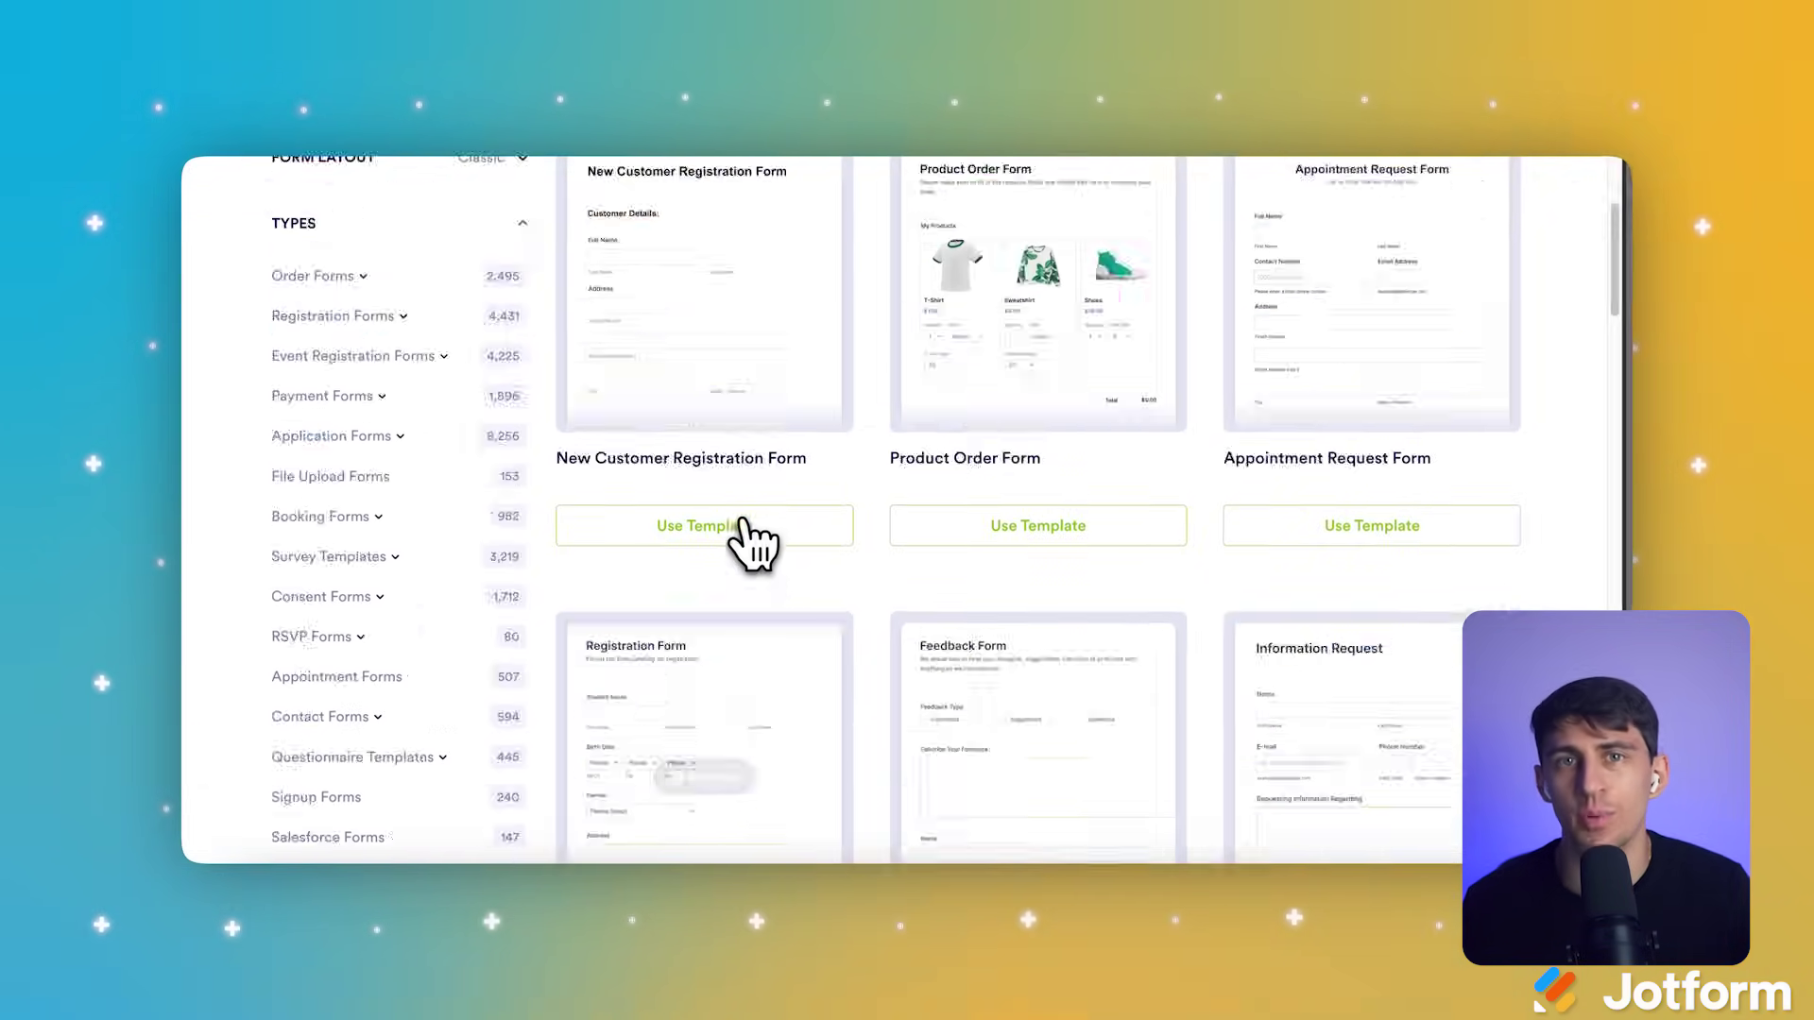
Step: Go back and start a blank form from scratch with the Classic one-page layout
left_click(243, 191)
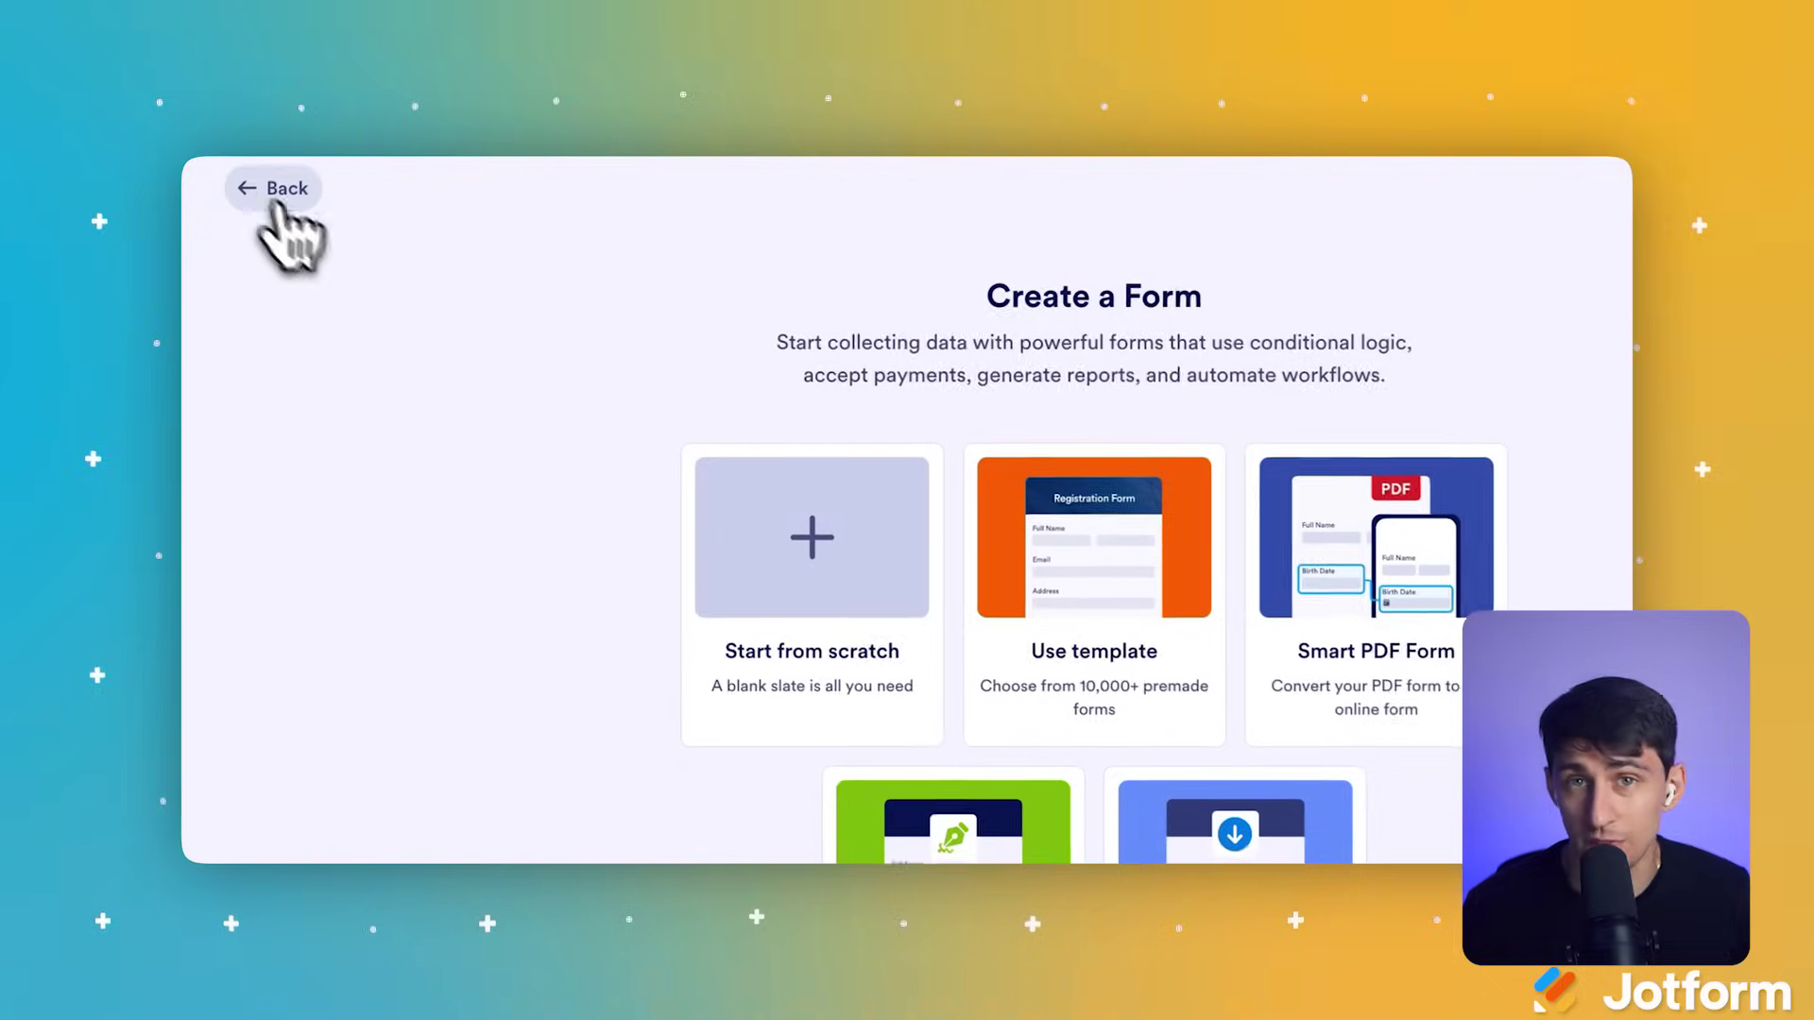
left_click(818, 661)
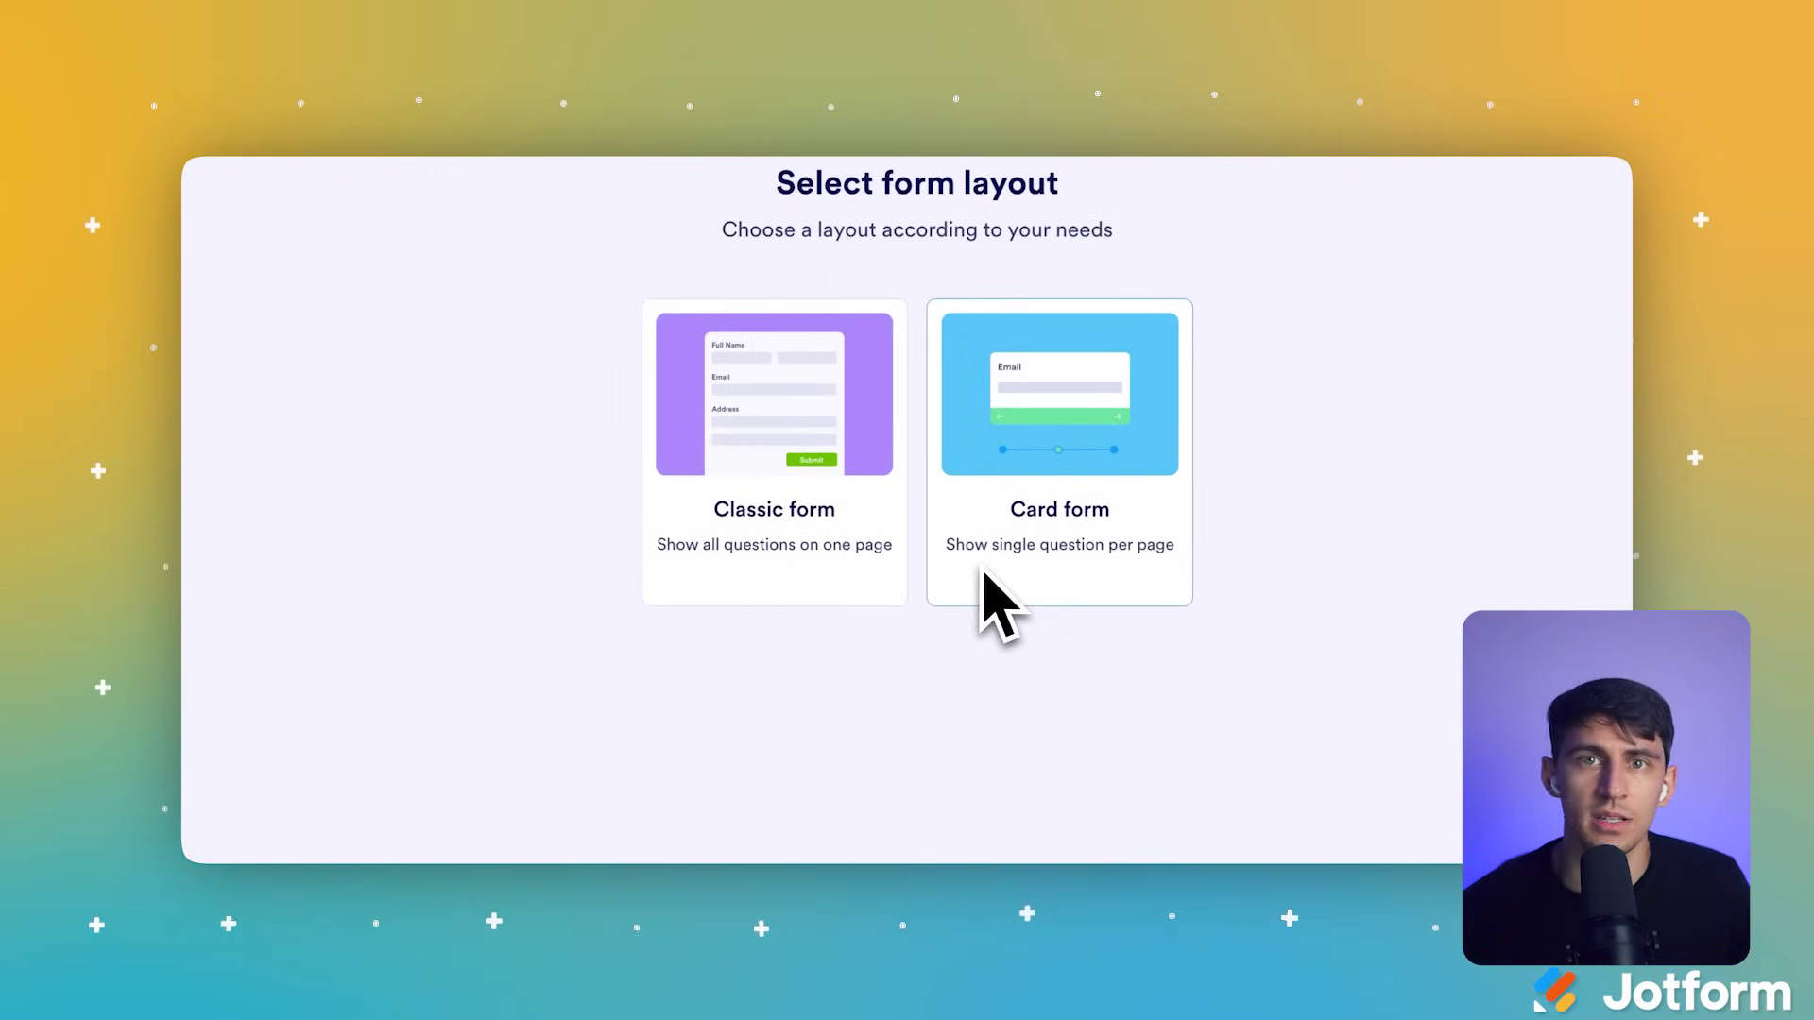
left_click(860, 585)
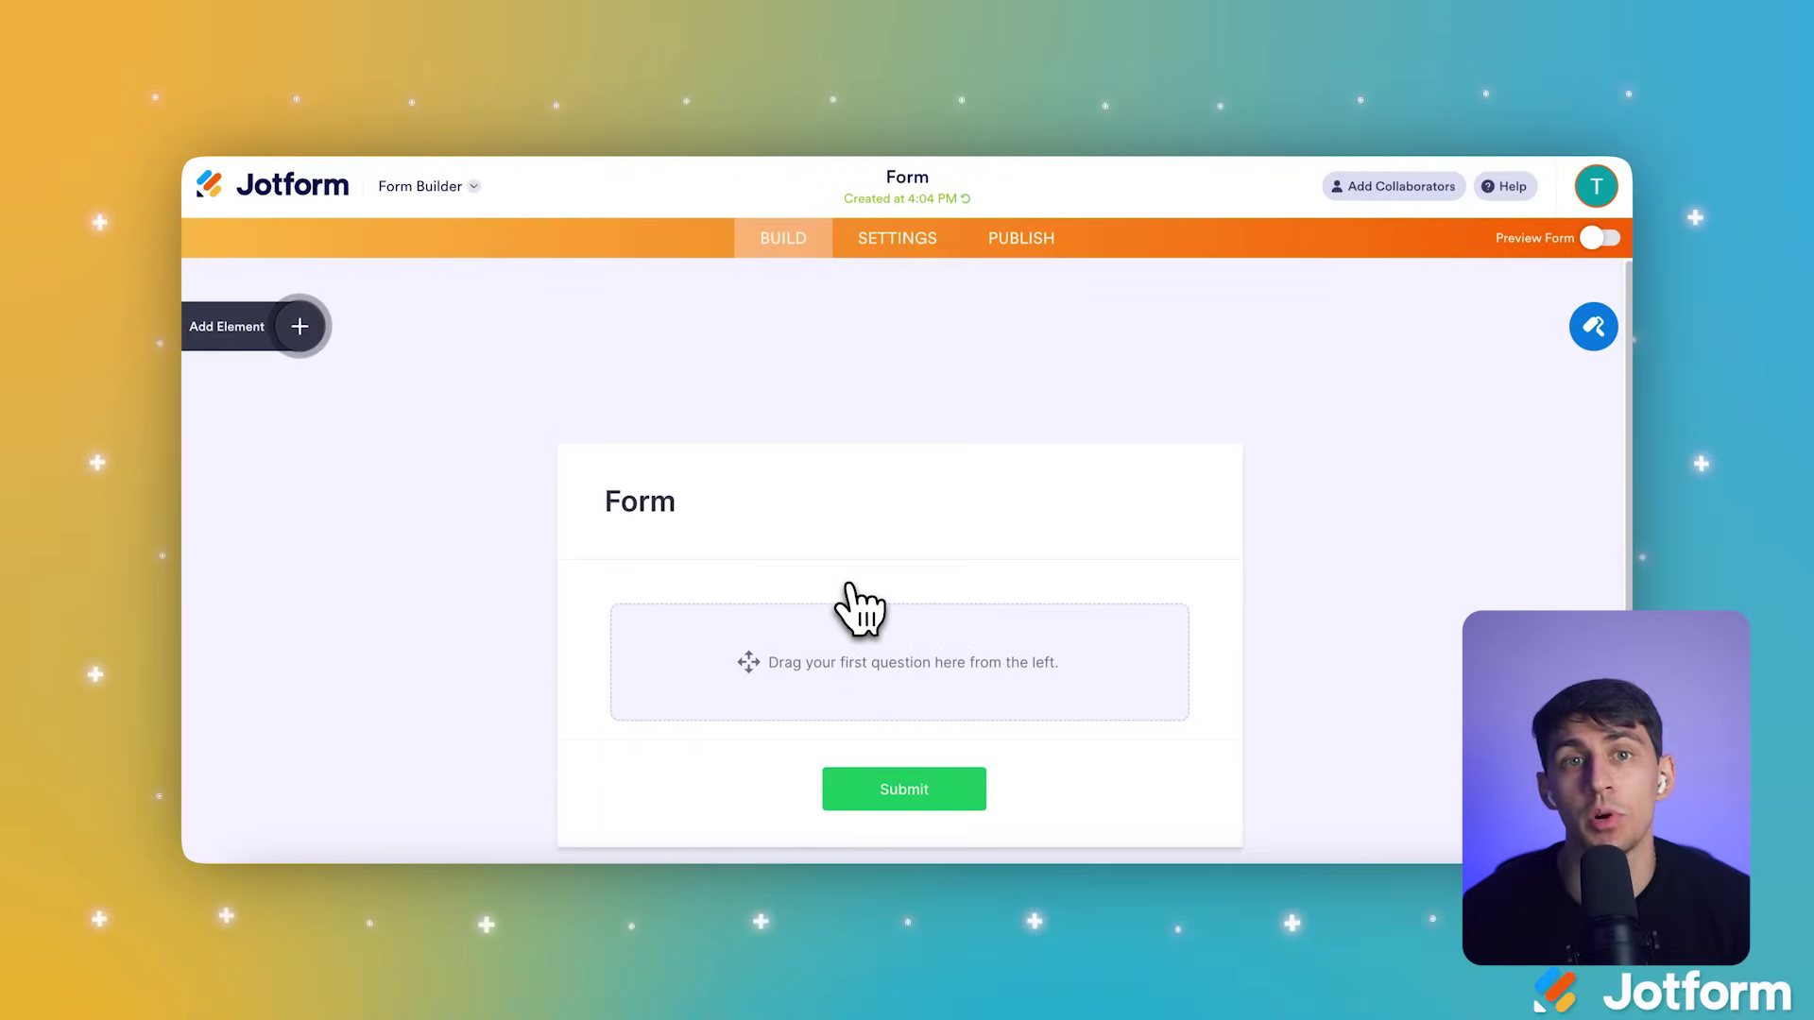
Step: Add a Full Name field and an Email field to the form
scroll(849, 586, "down", 3)
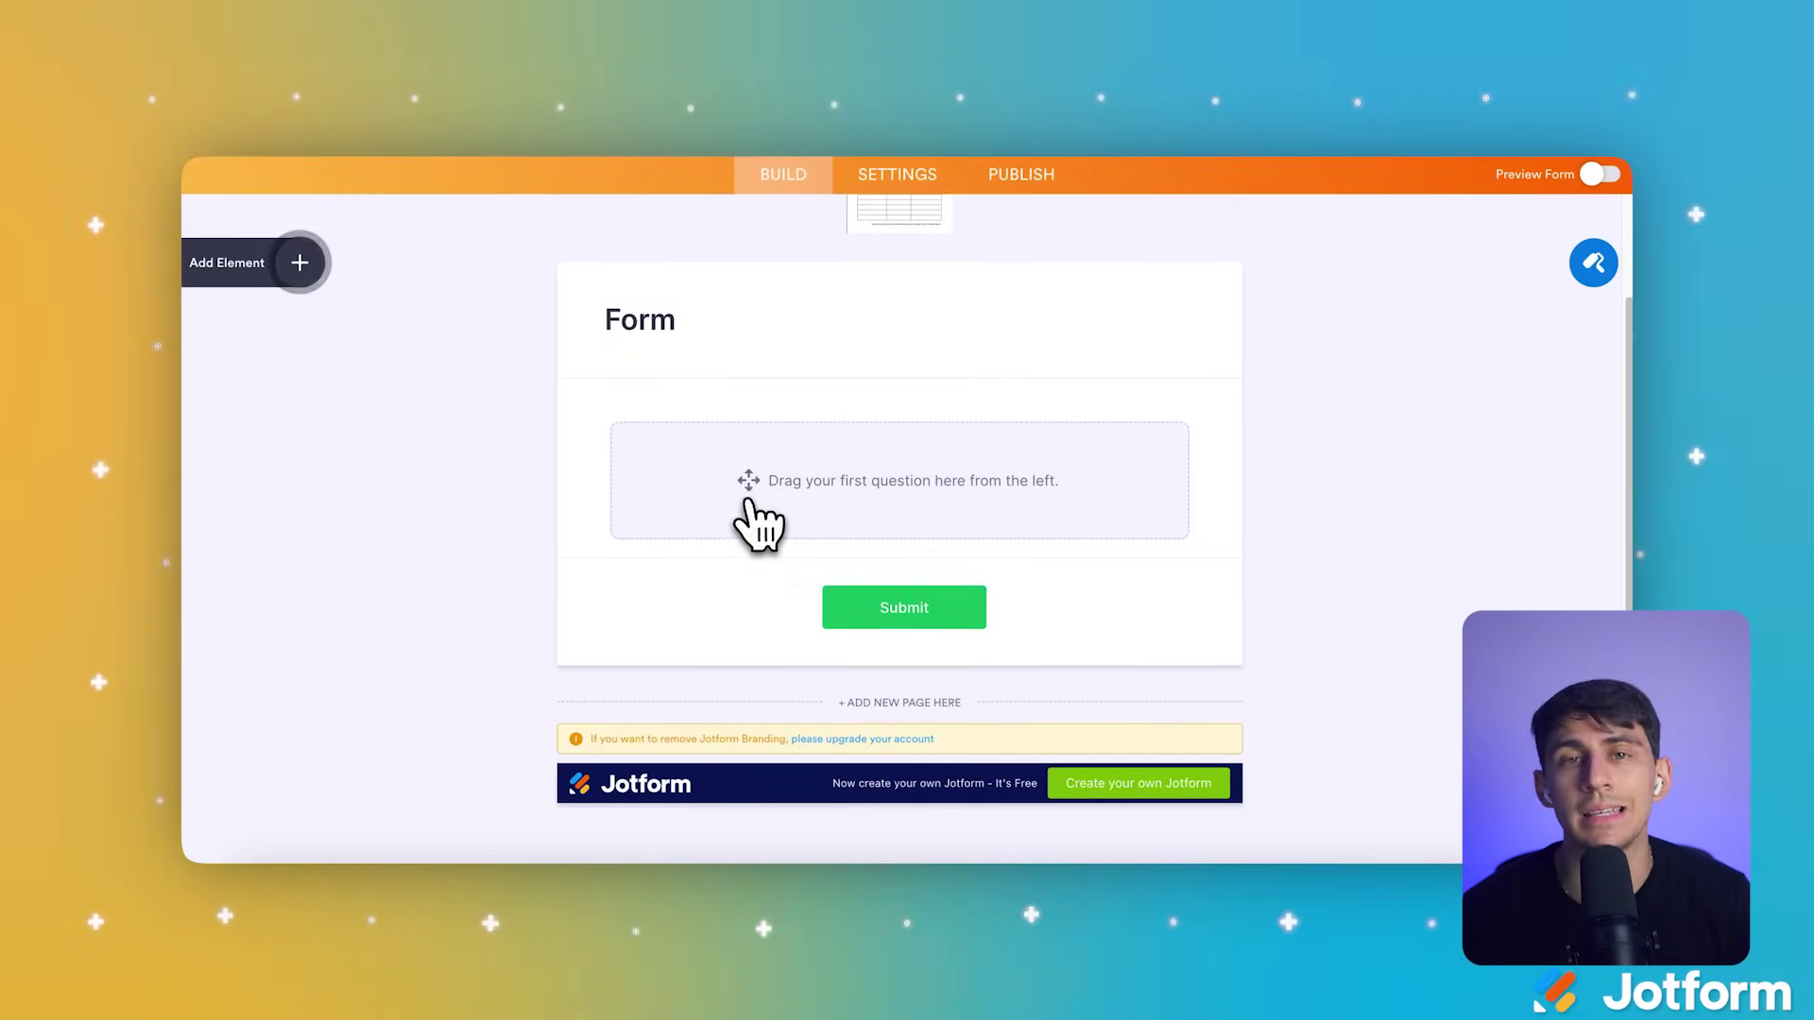
left_click(300, 261)
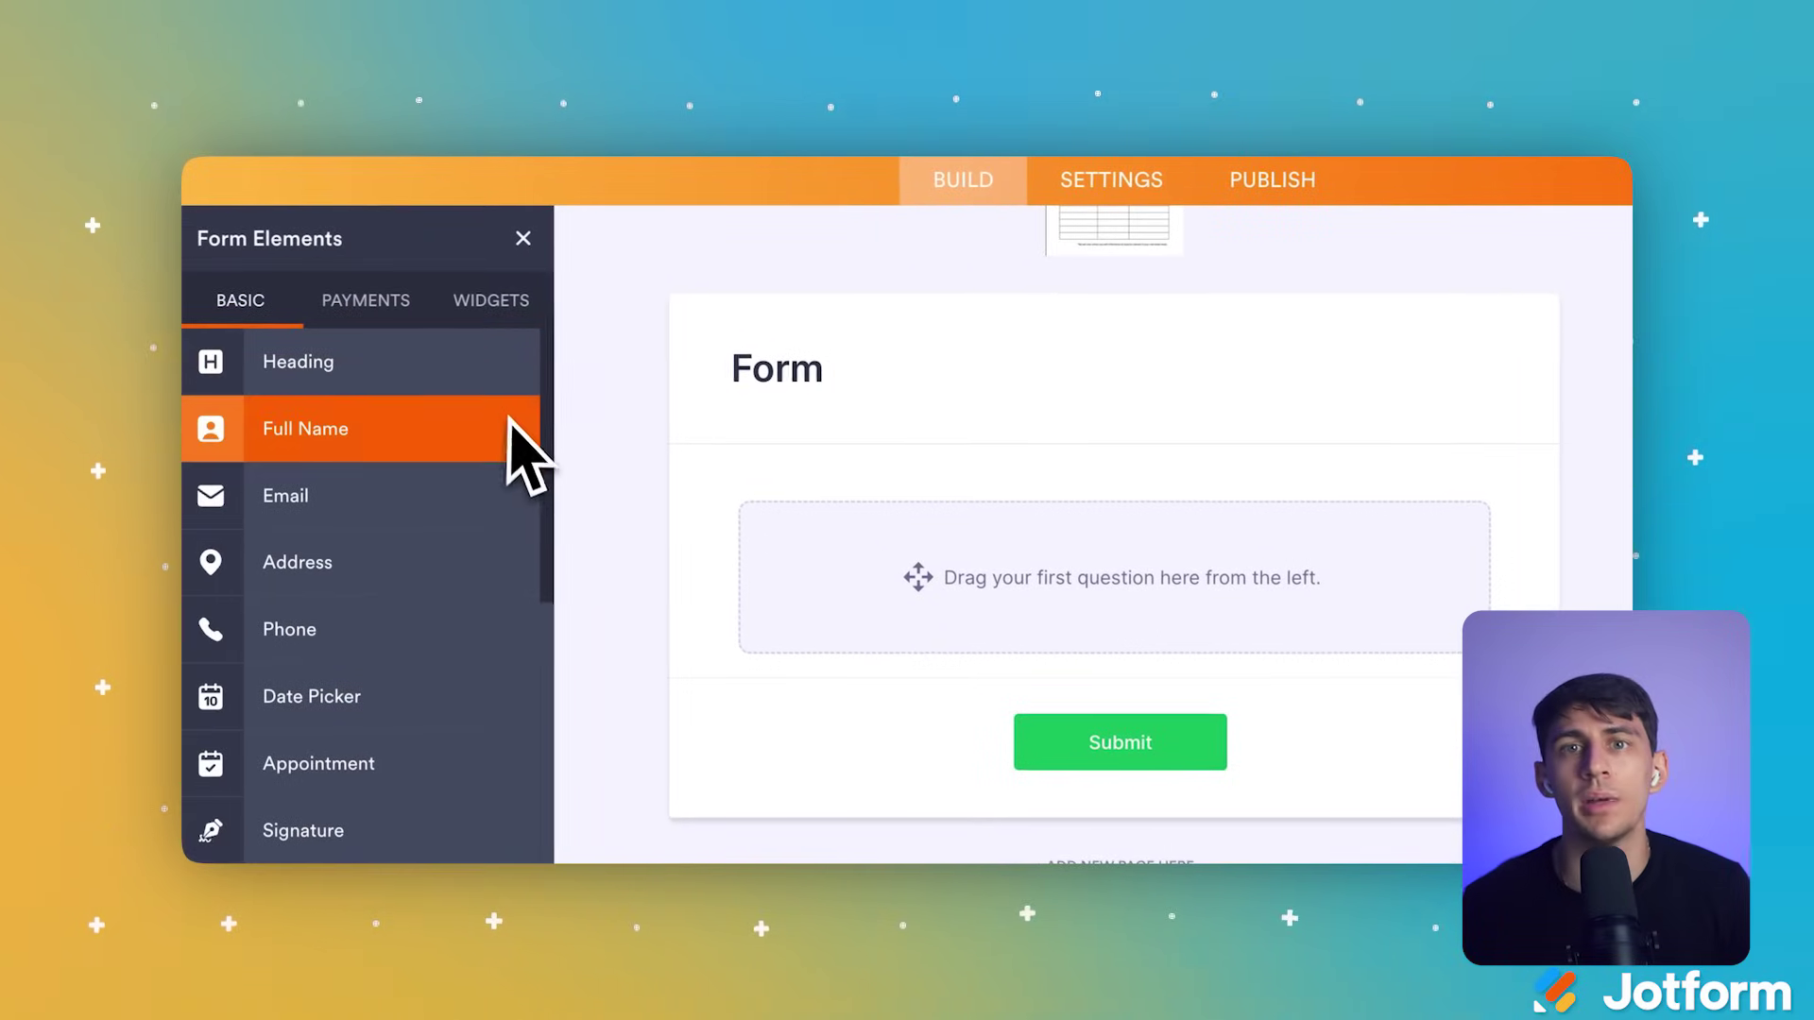
scroll(515, 468, "down", 3)
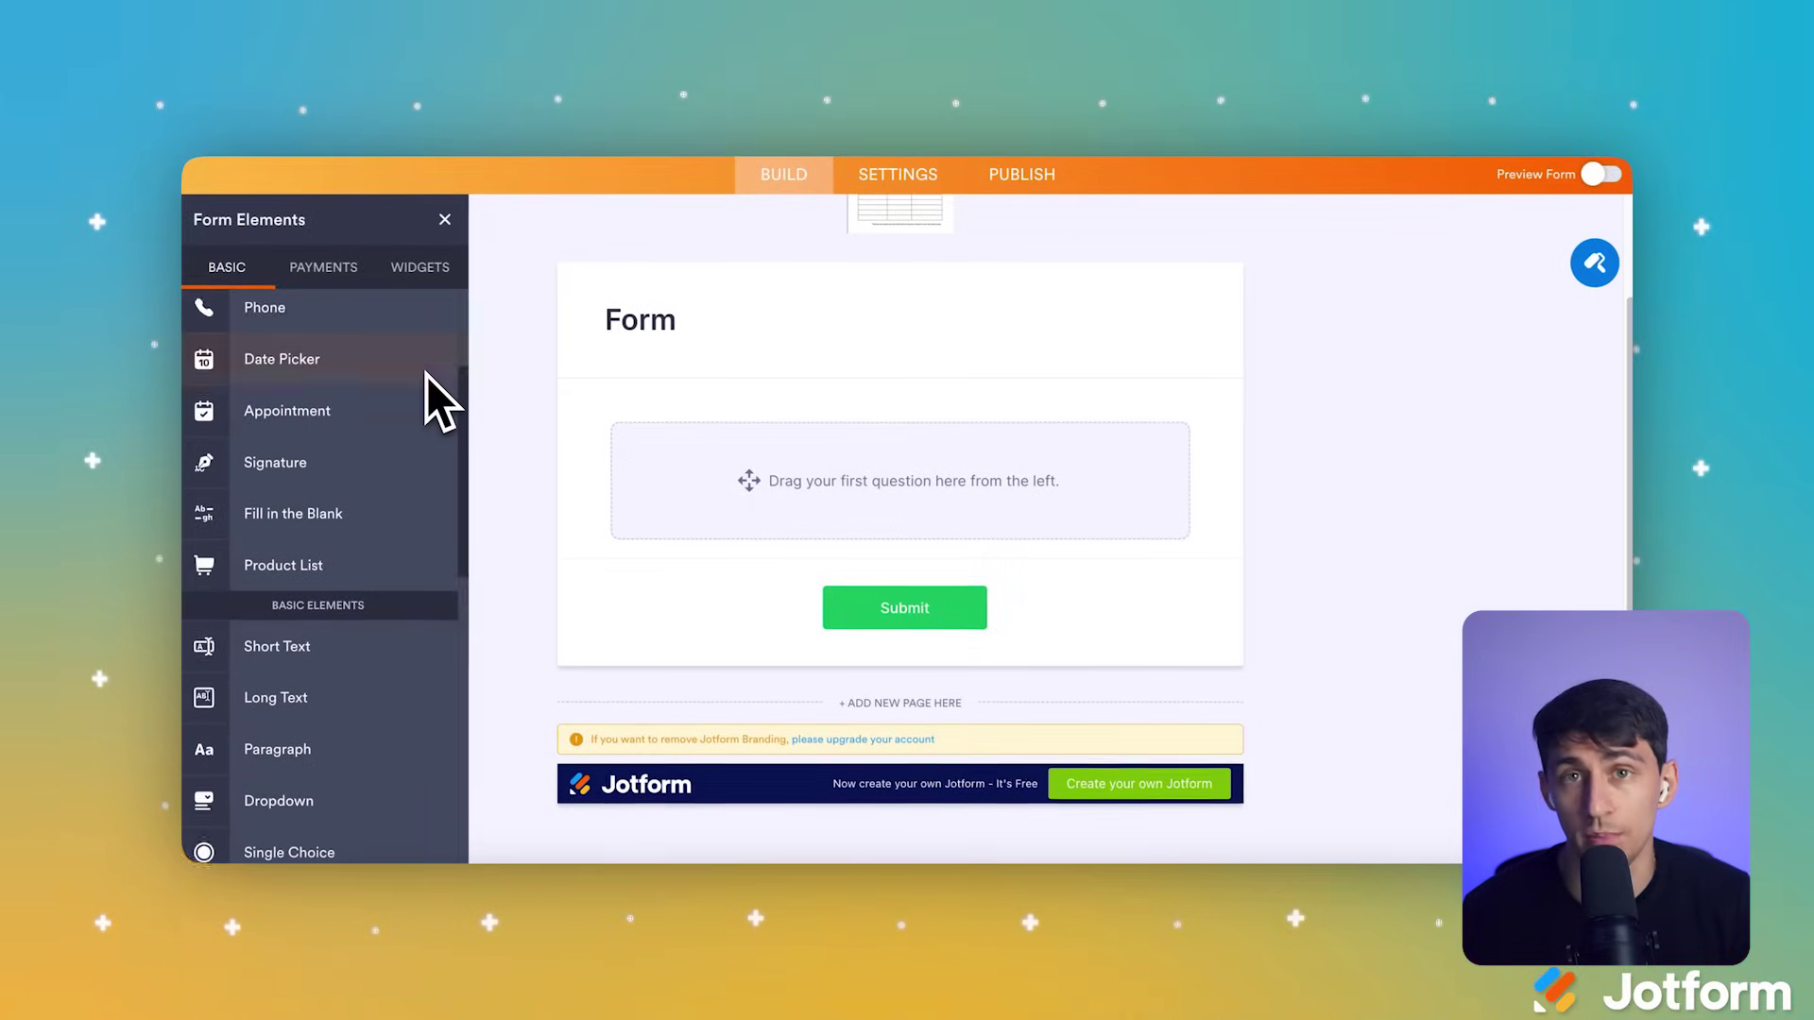
scroll(428, 376, "down", 5)
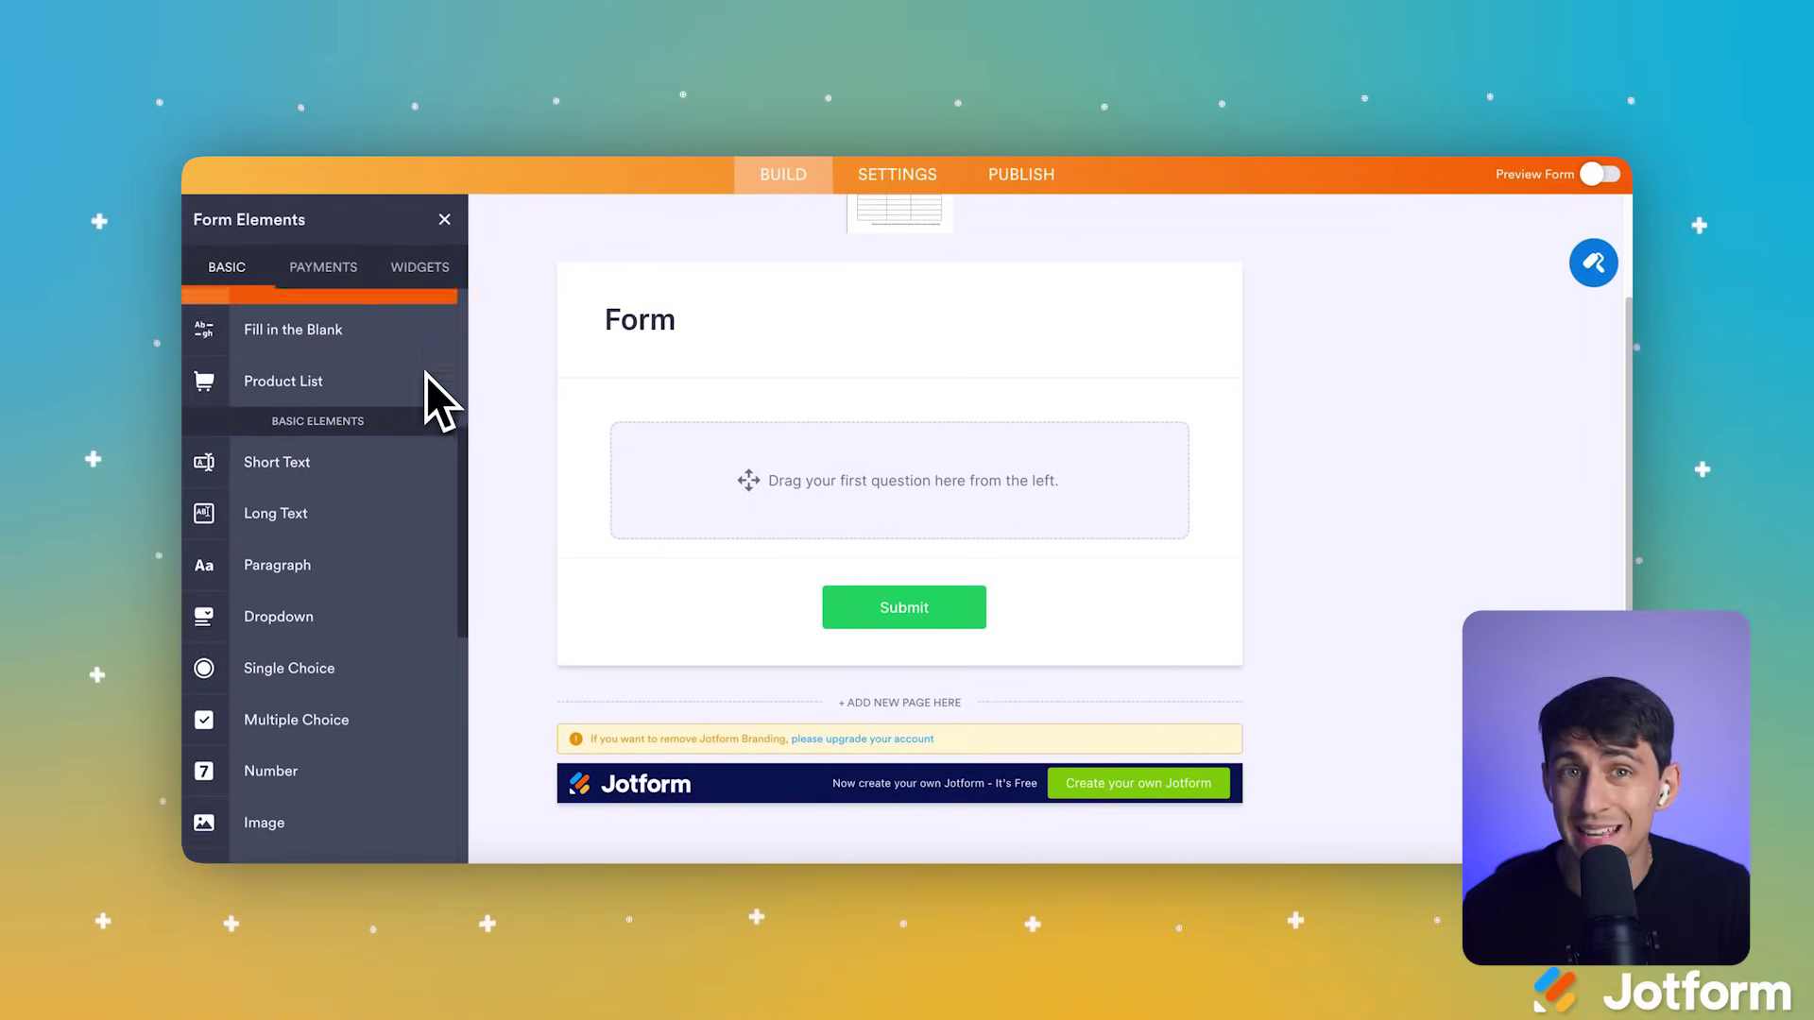
scroll(428, 376, "up", 8)
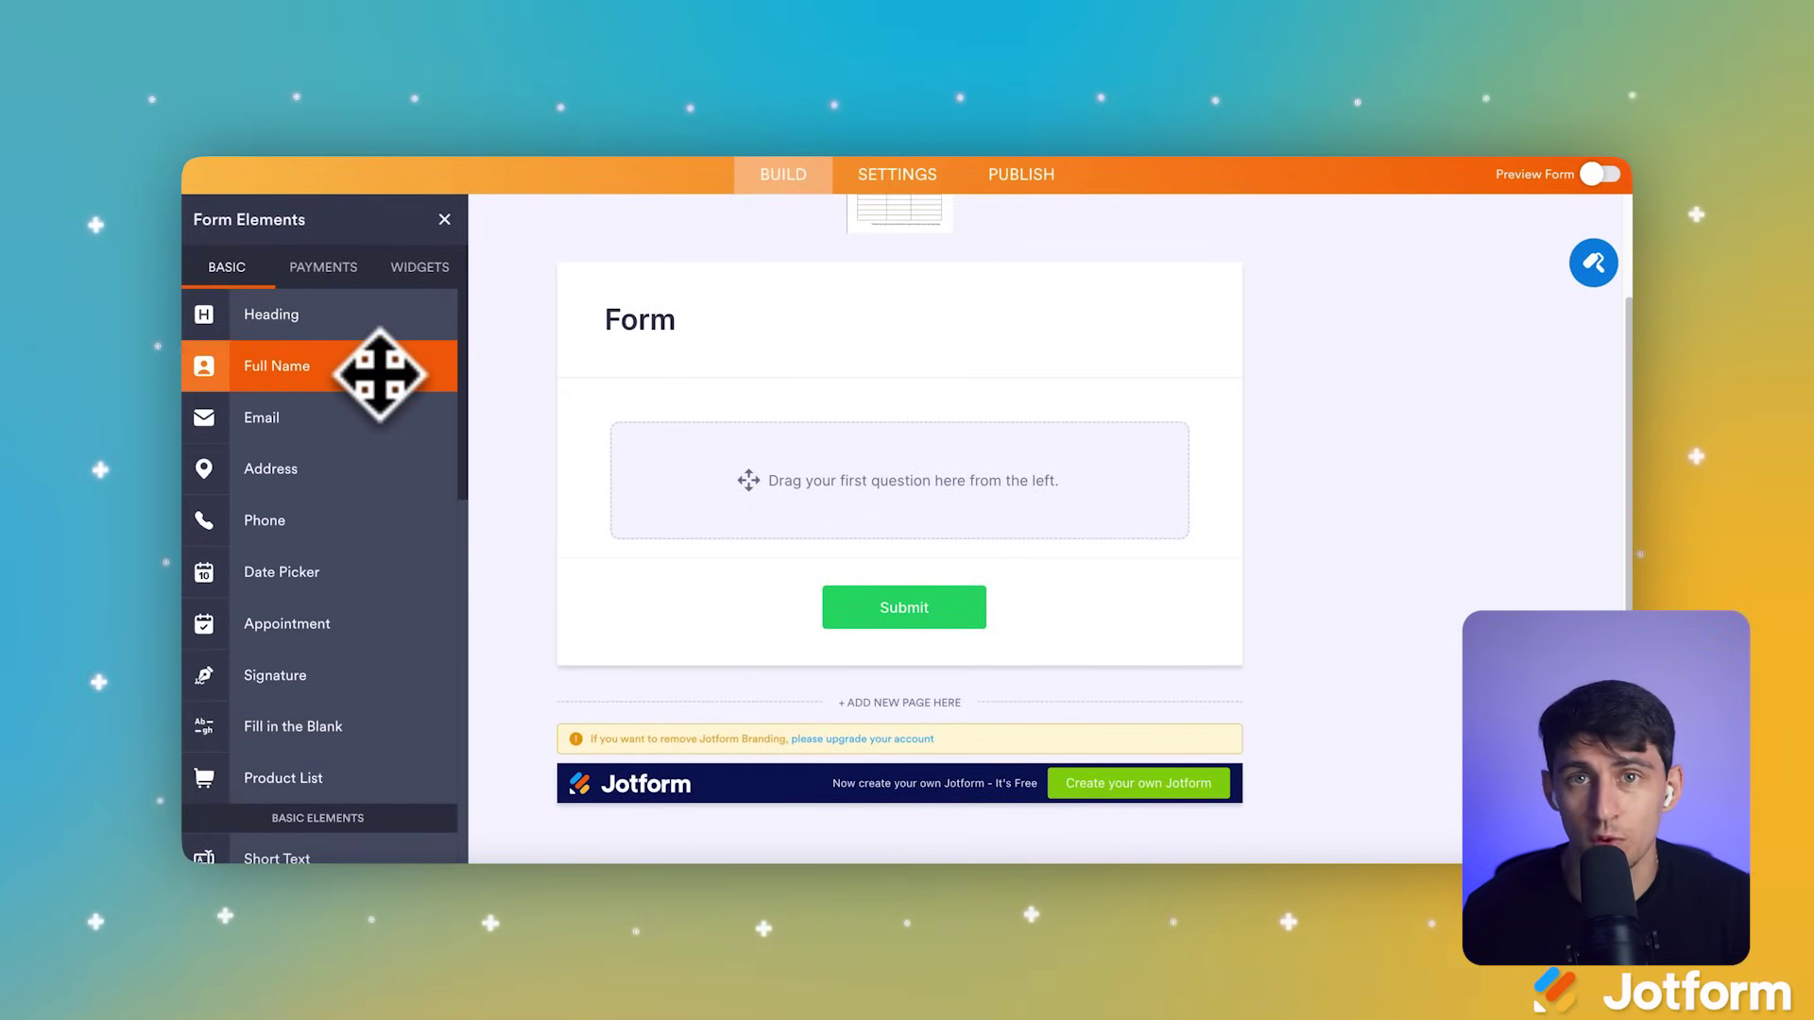
left_click_drag(371, 377, 770, 463)
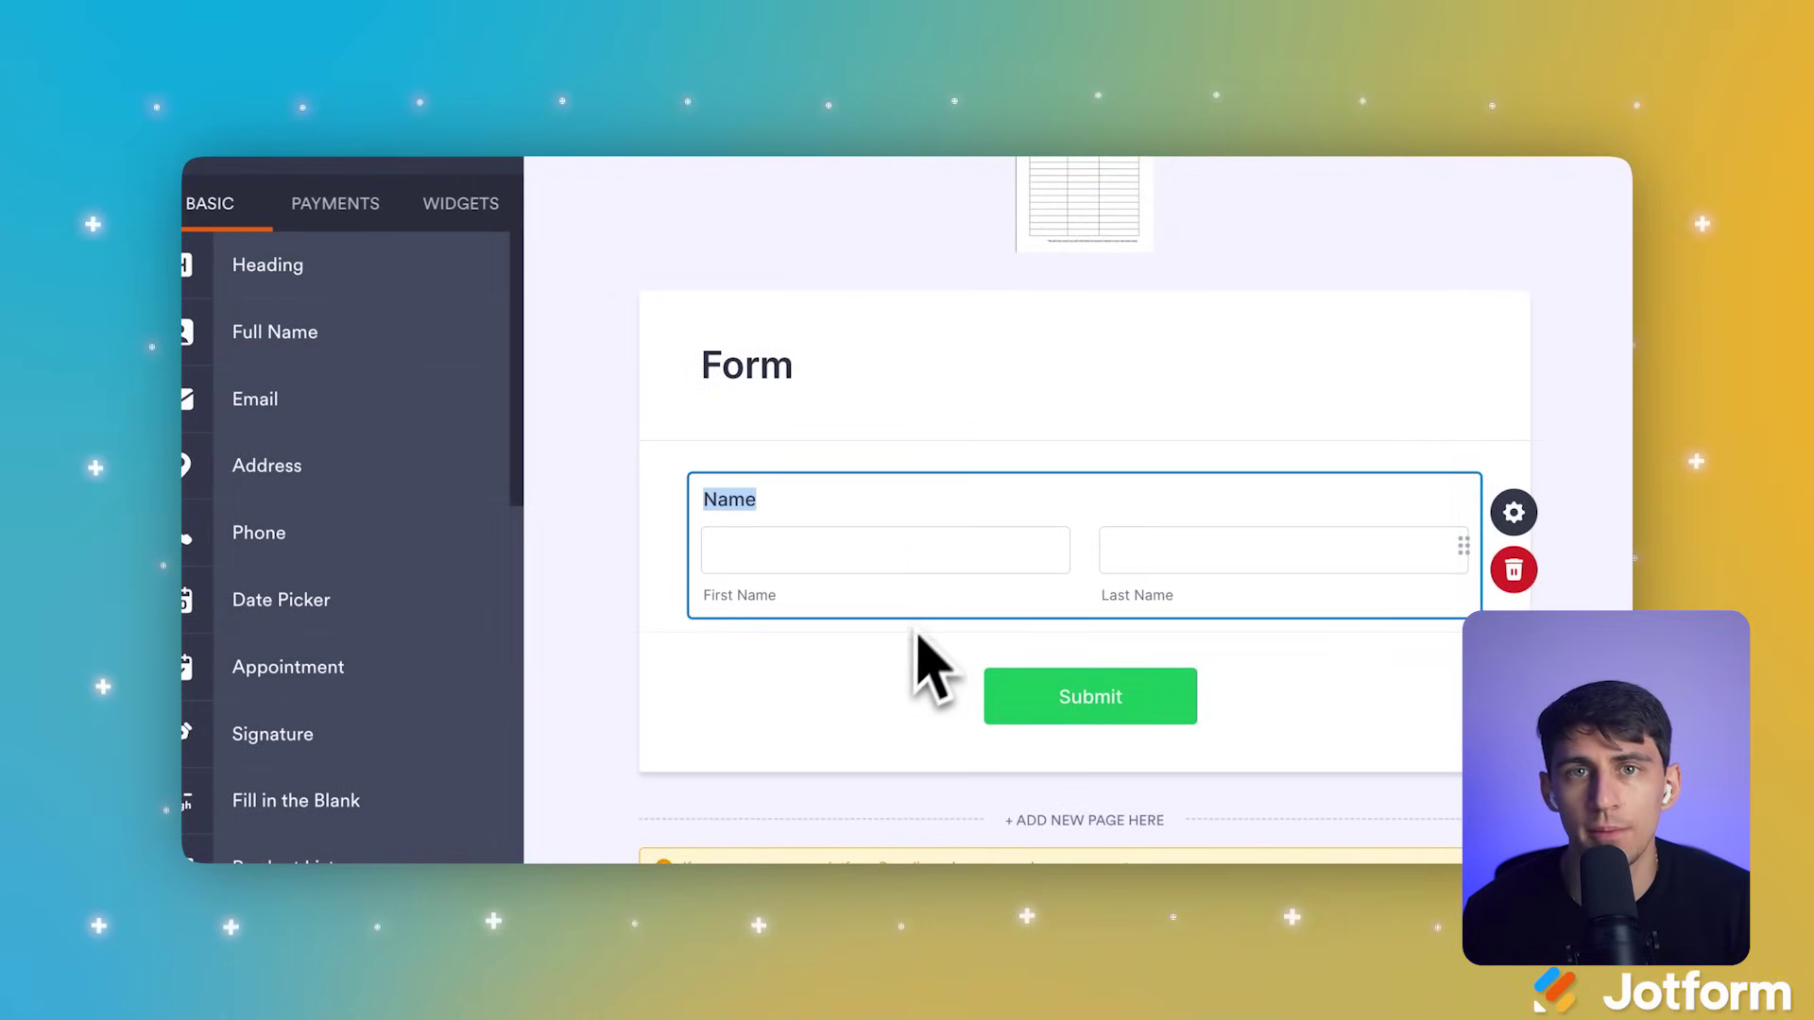
scroll(912, 643, "down", 1)
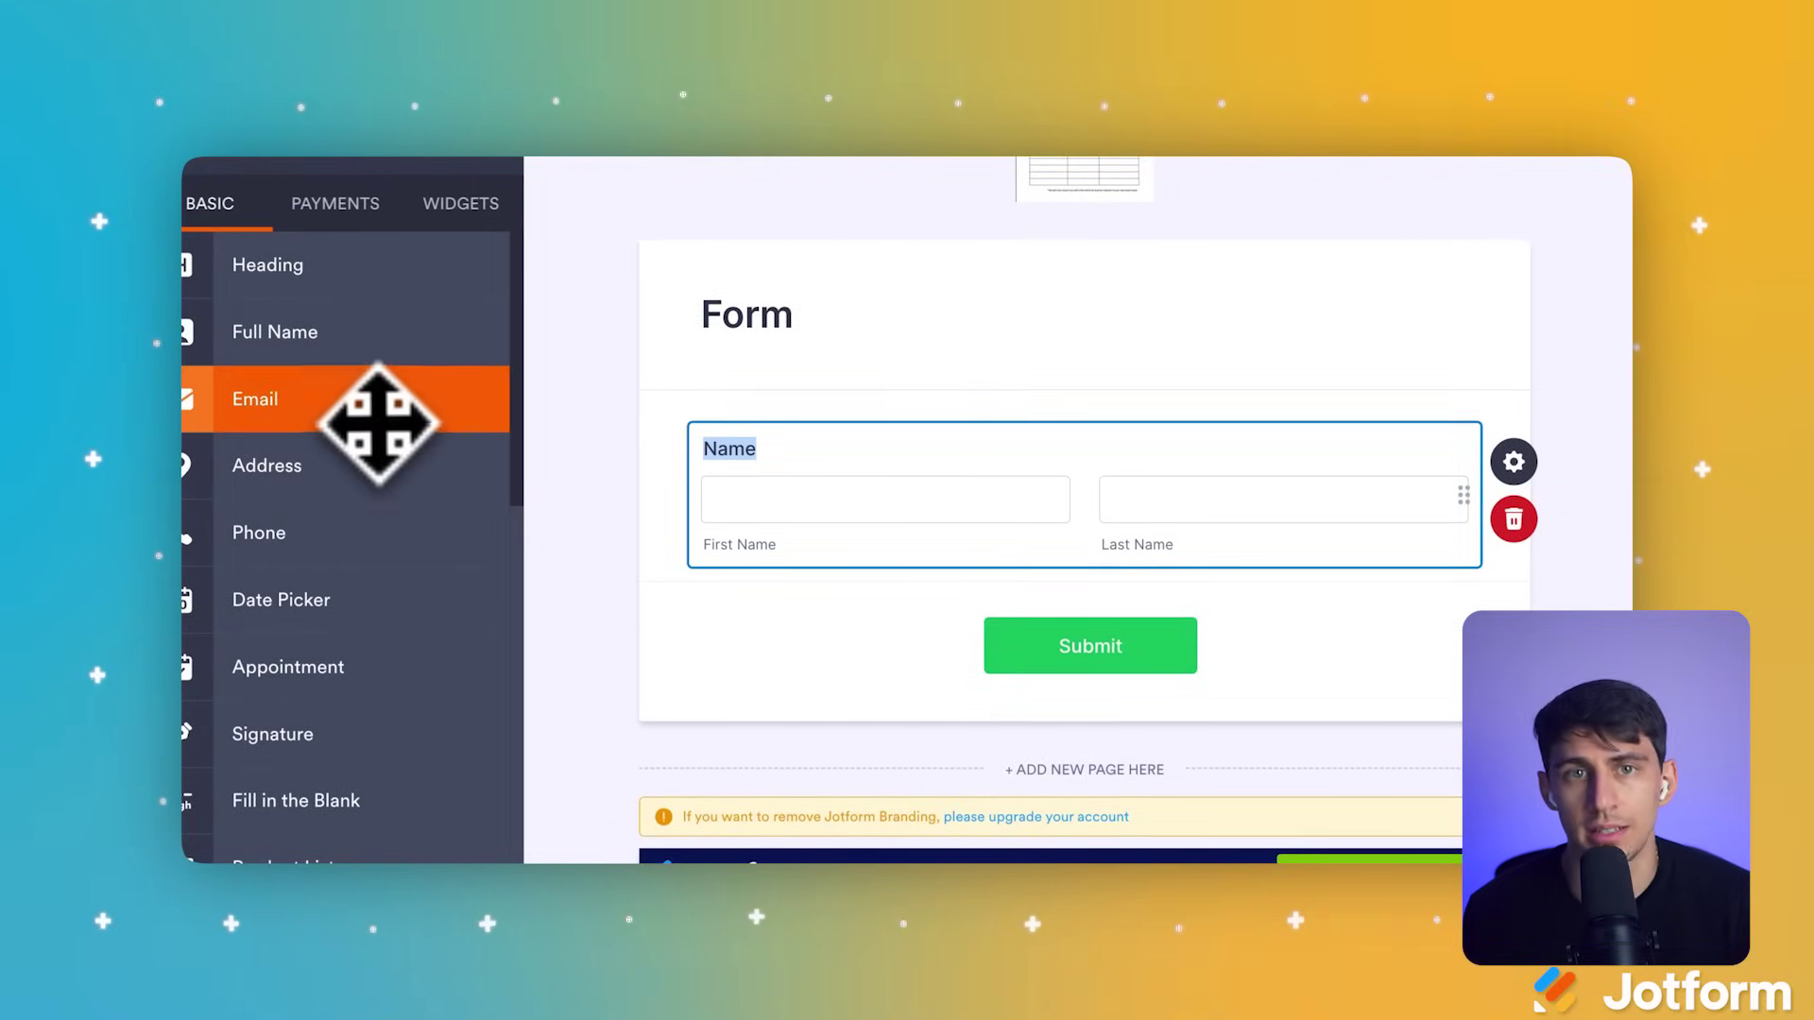
left_click_drag(375, 420, 1015, 655)
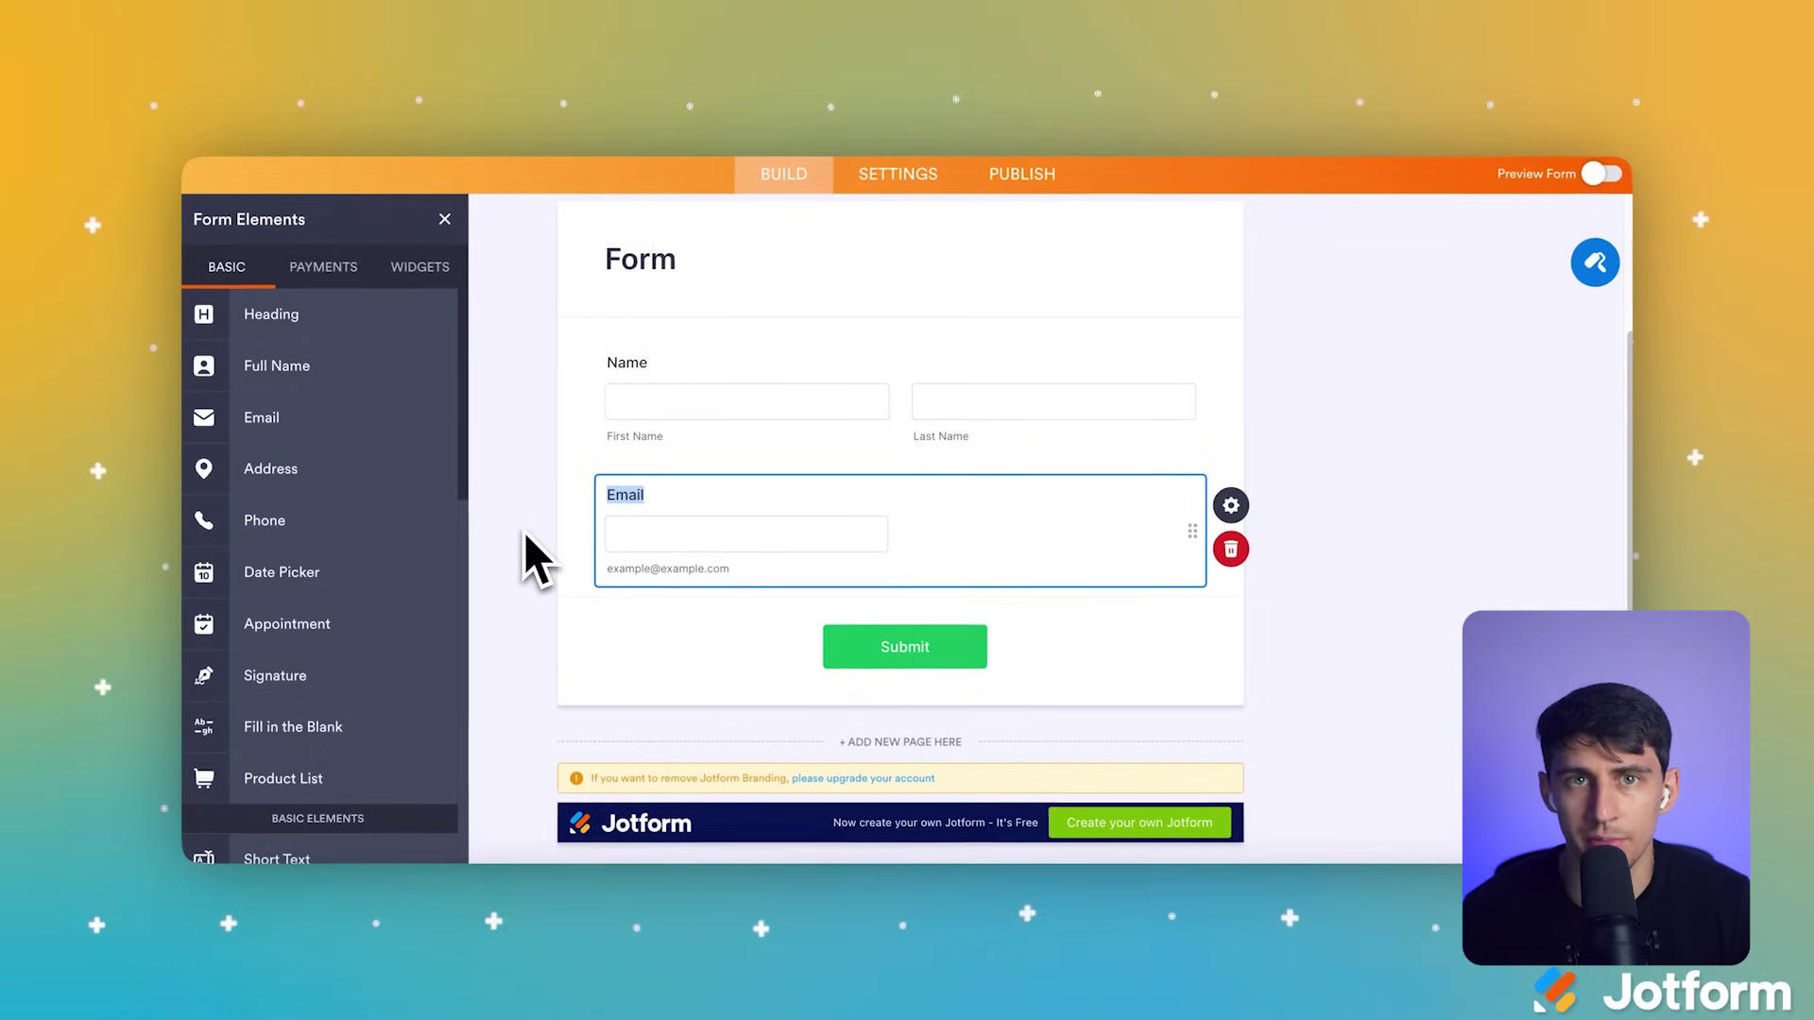
Step: Add Phone Number and Appointment fields above the Submit button
scroll(524, 531, "down", 1)
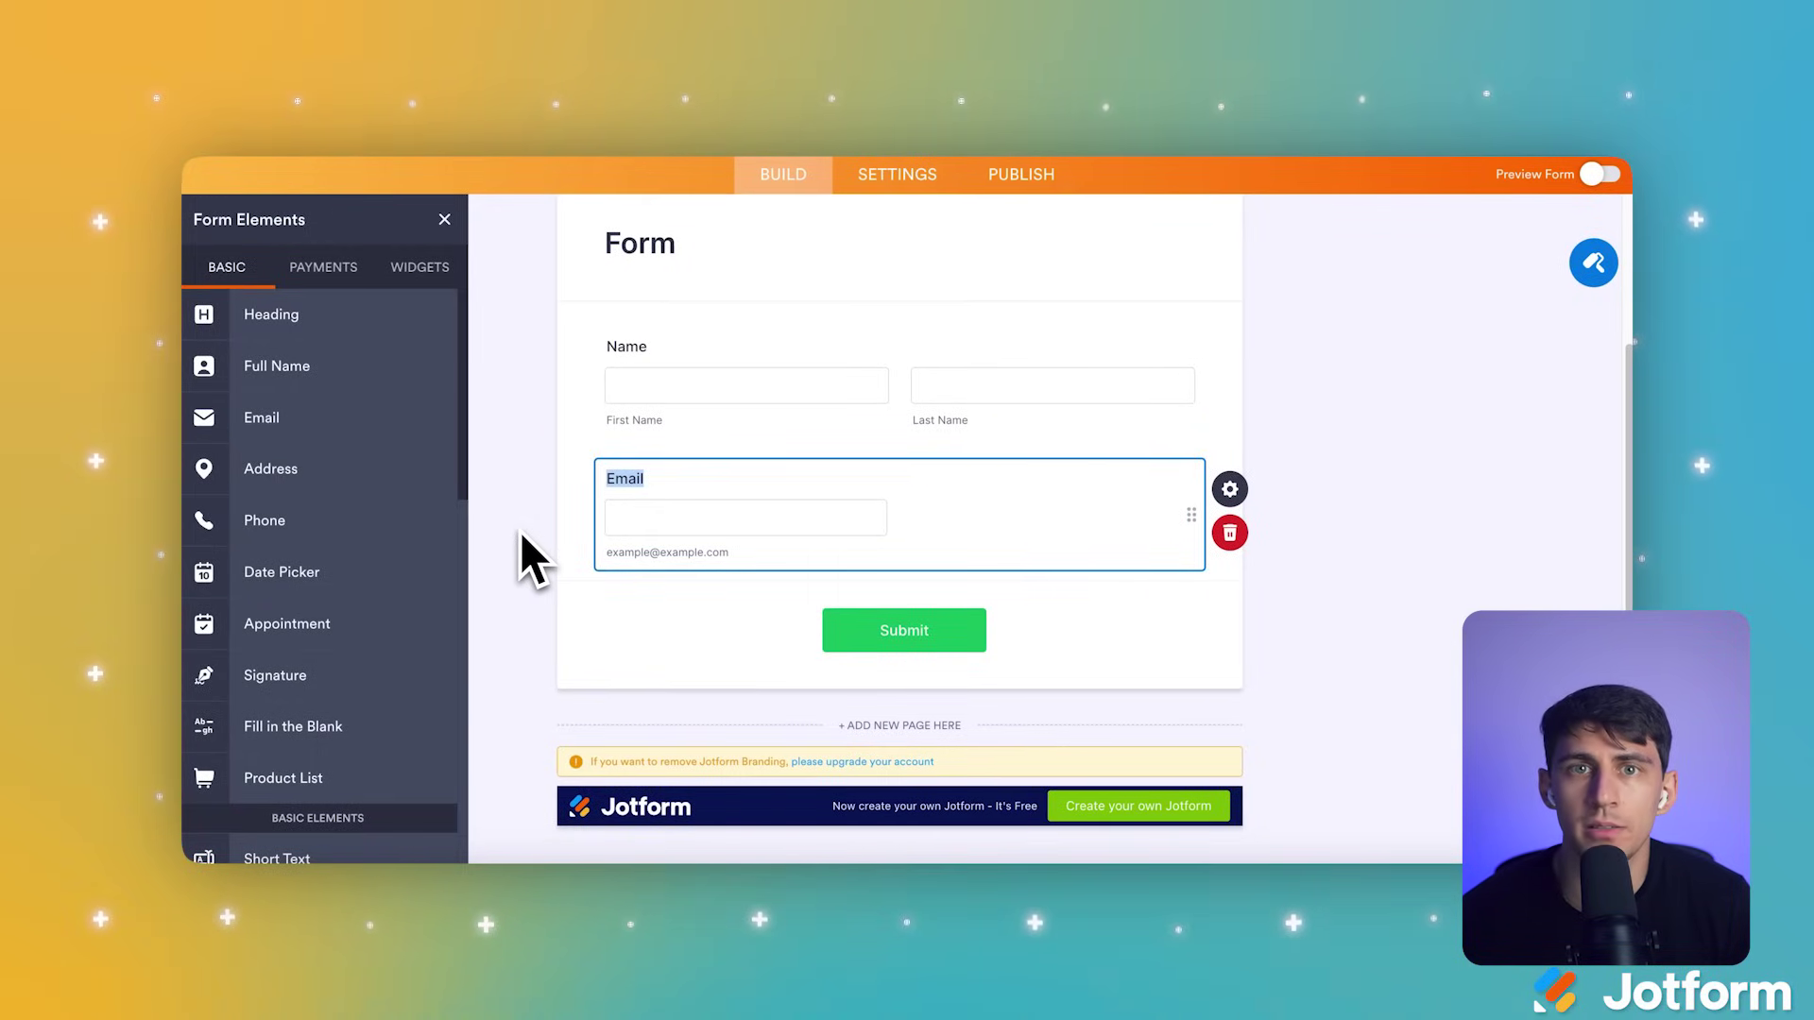
left_click_drag(350, 522, 793, 612)
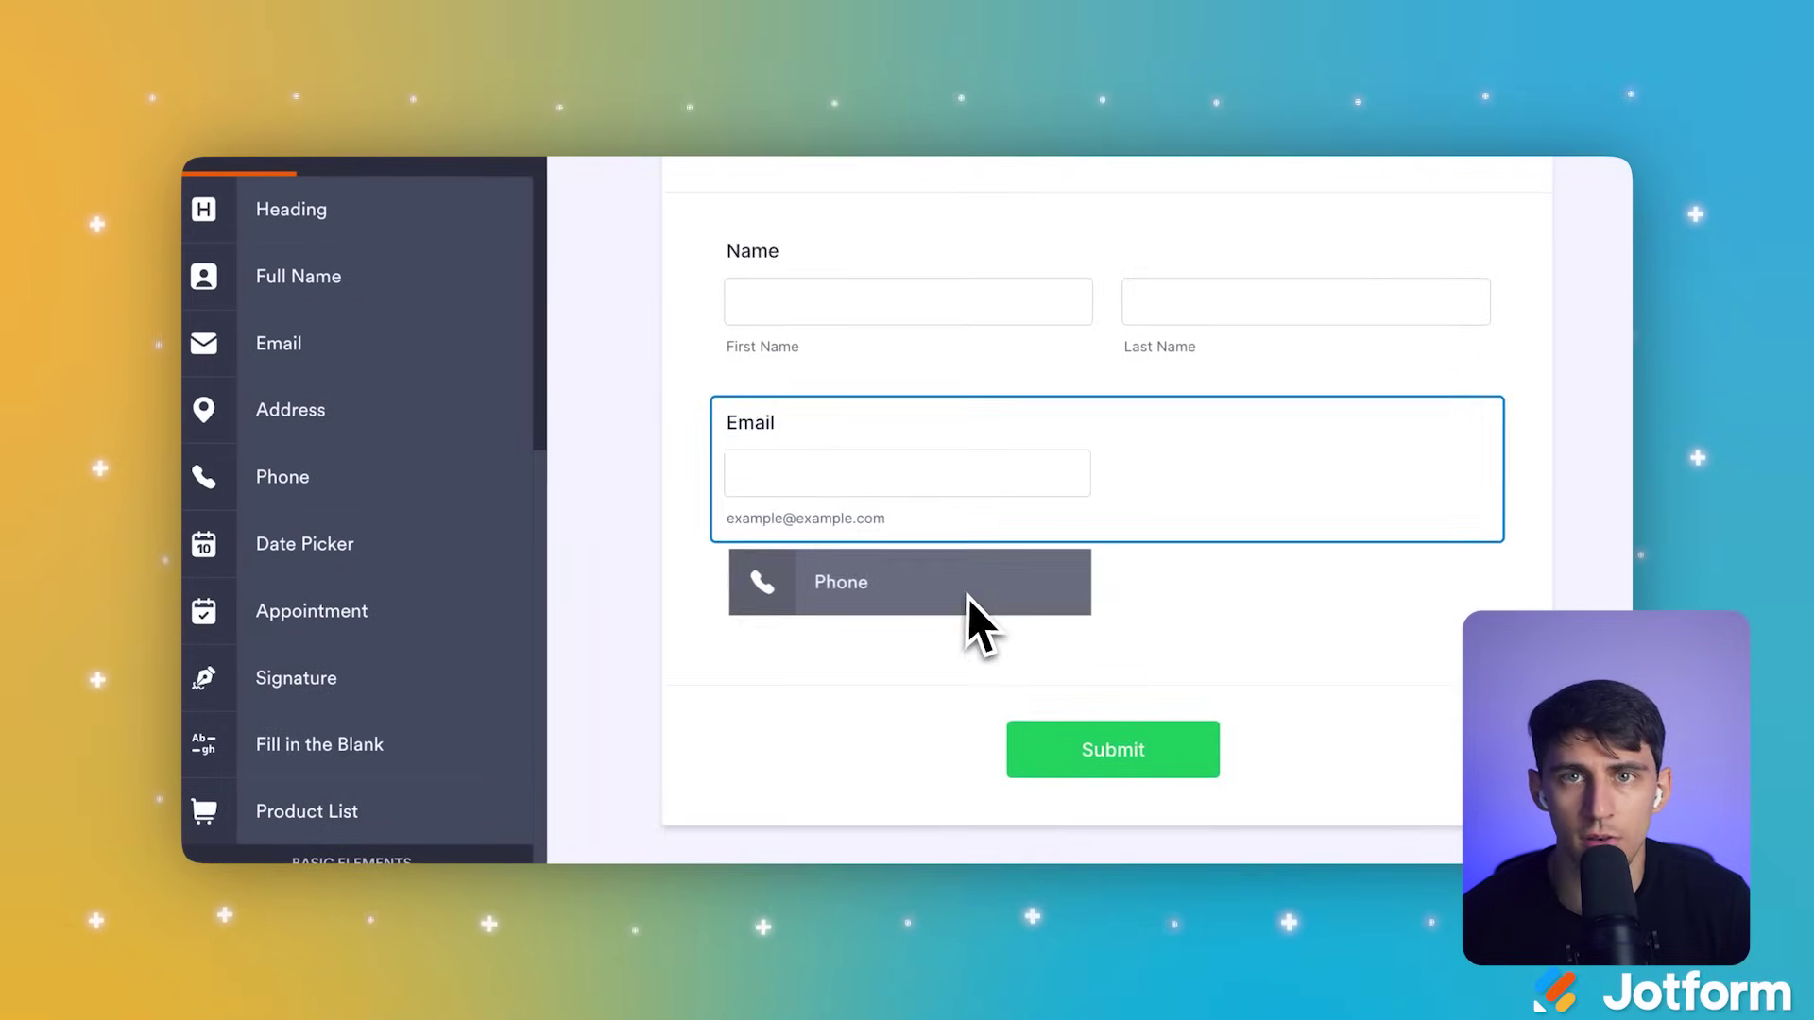
left_click_drag(971, 604, 973, 610)
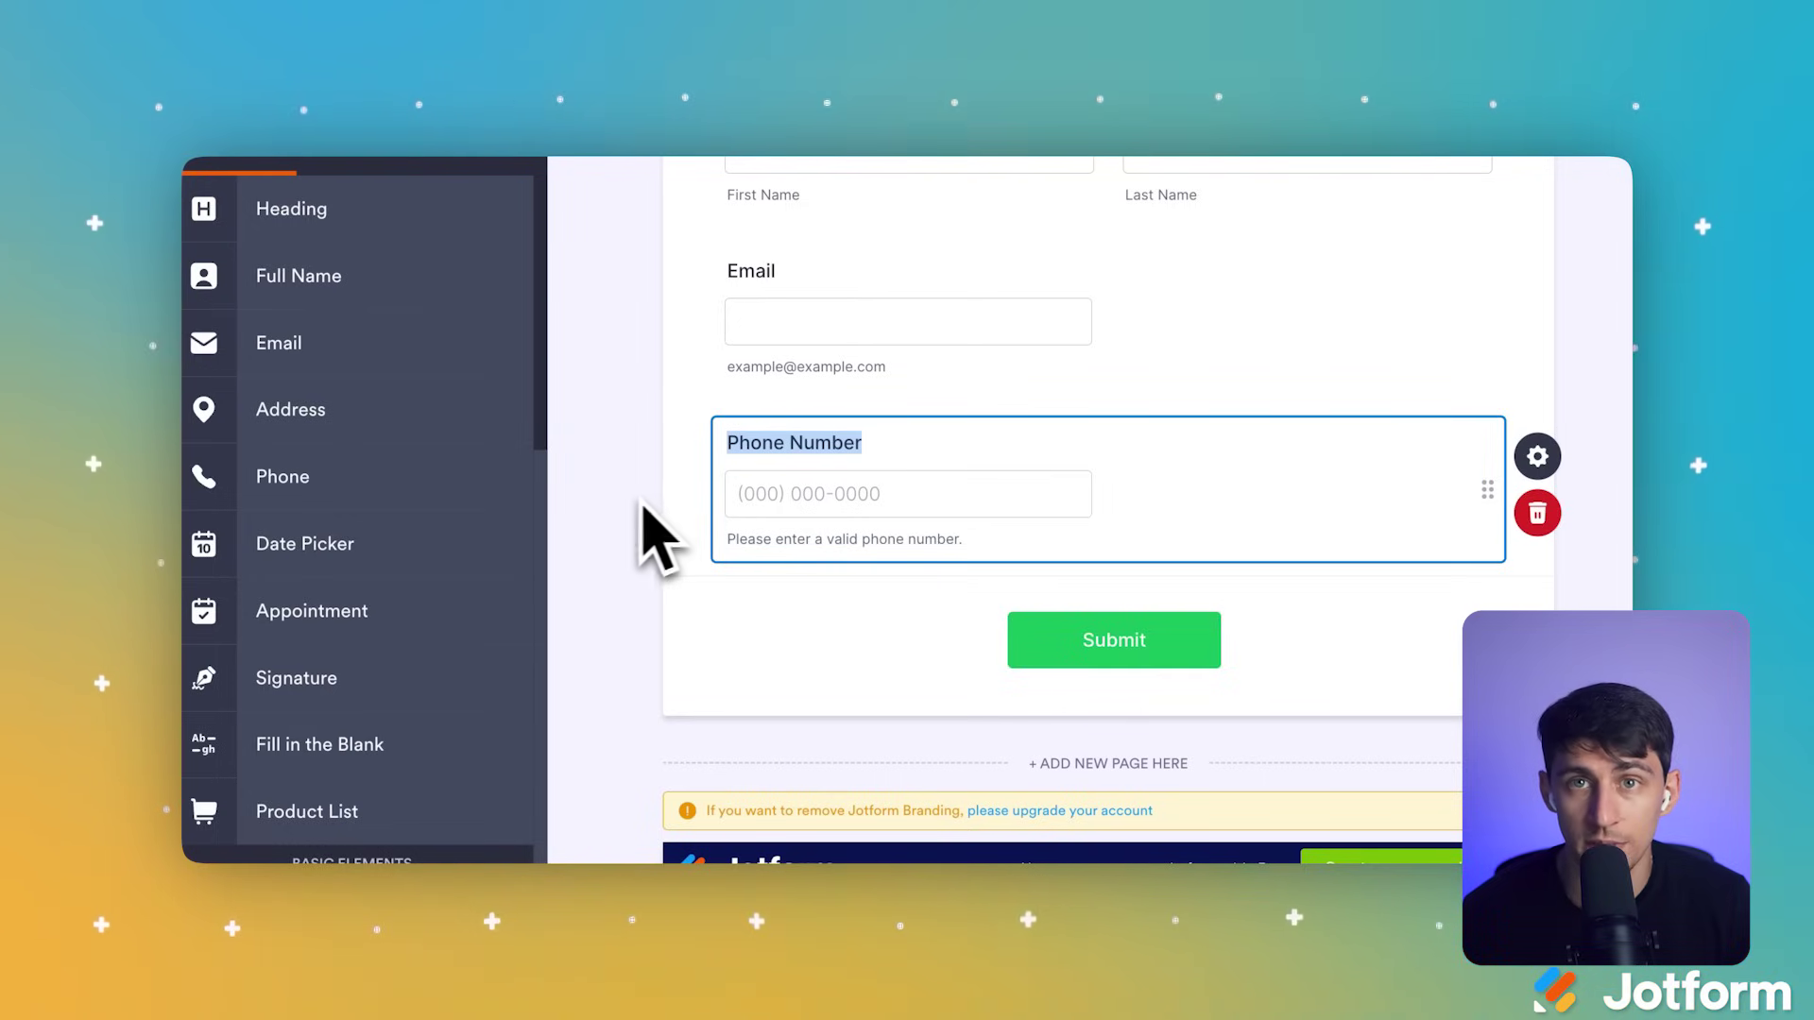
left_click_drag(393, 595, 970, 654)
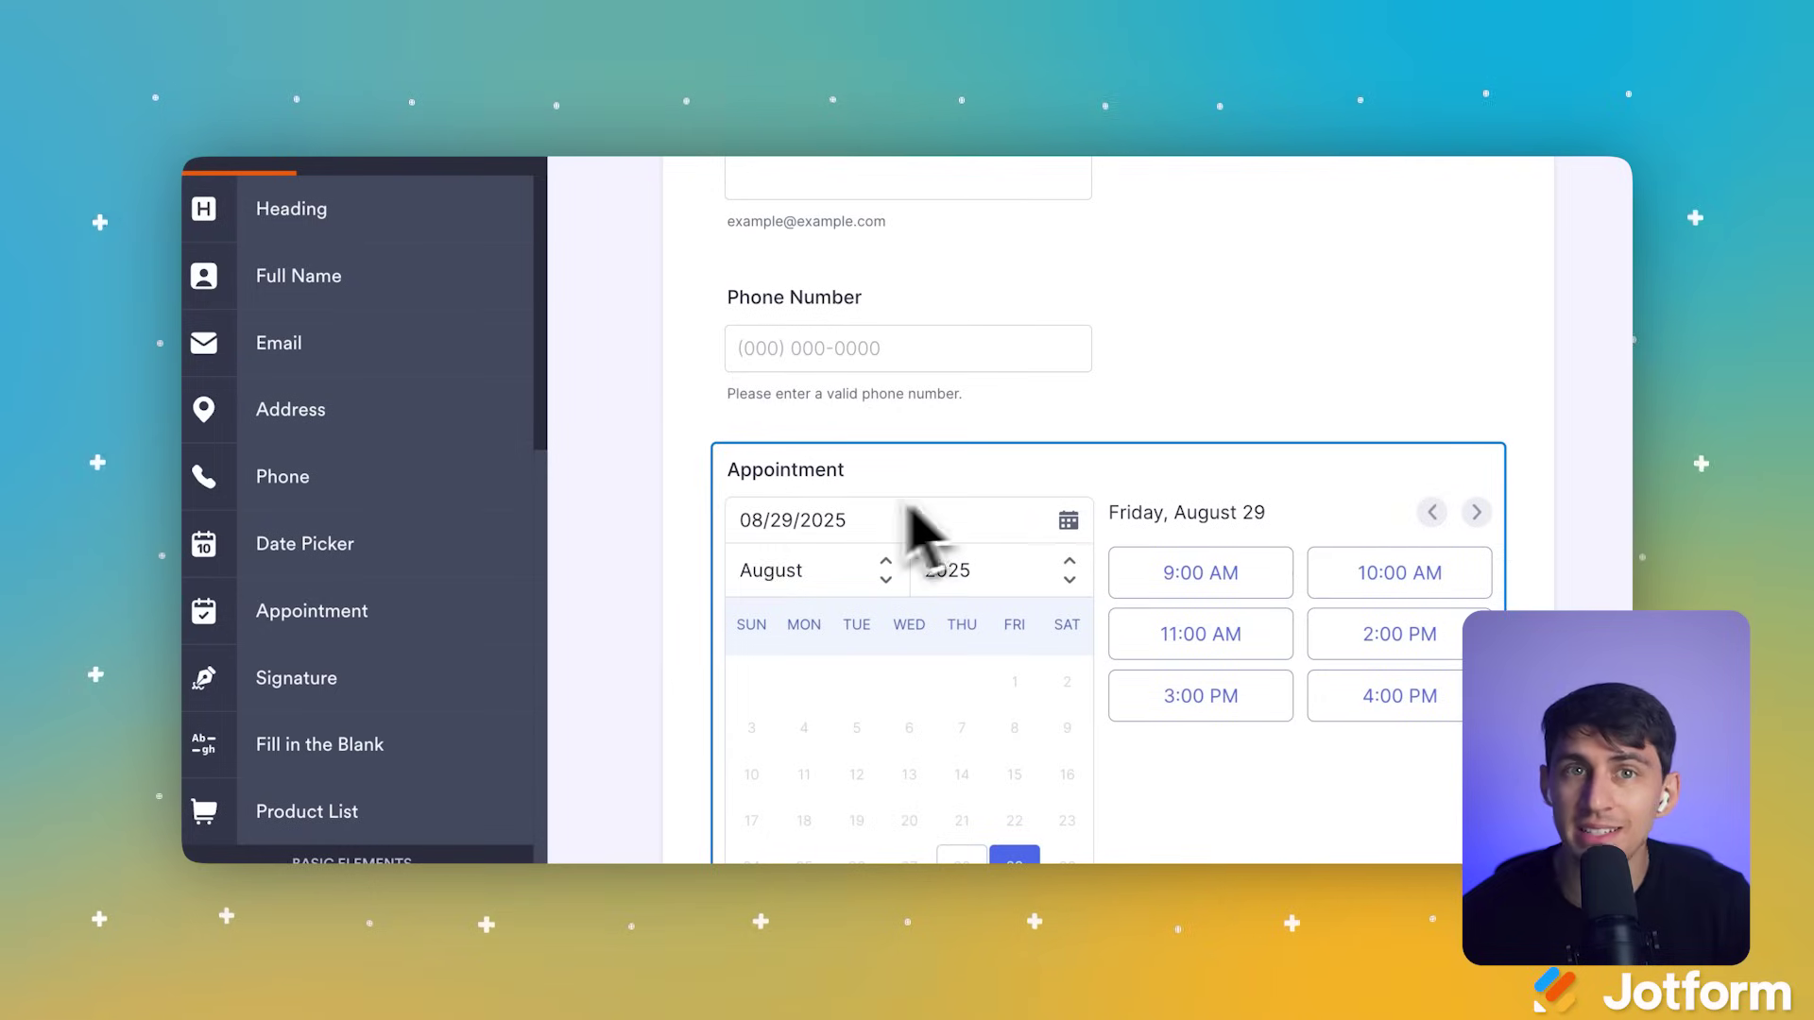
scroll(650, 510, "down", 3)
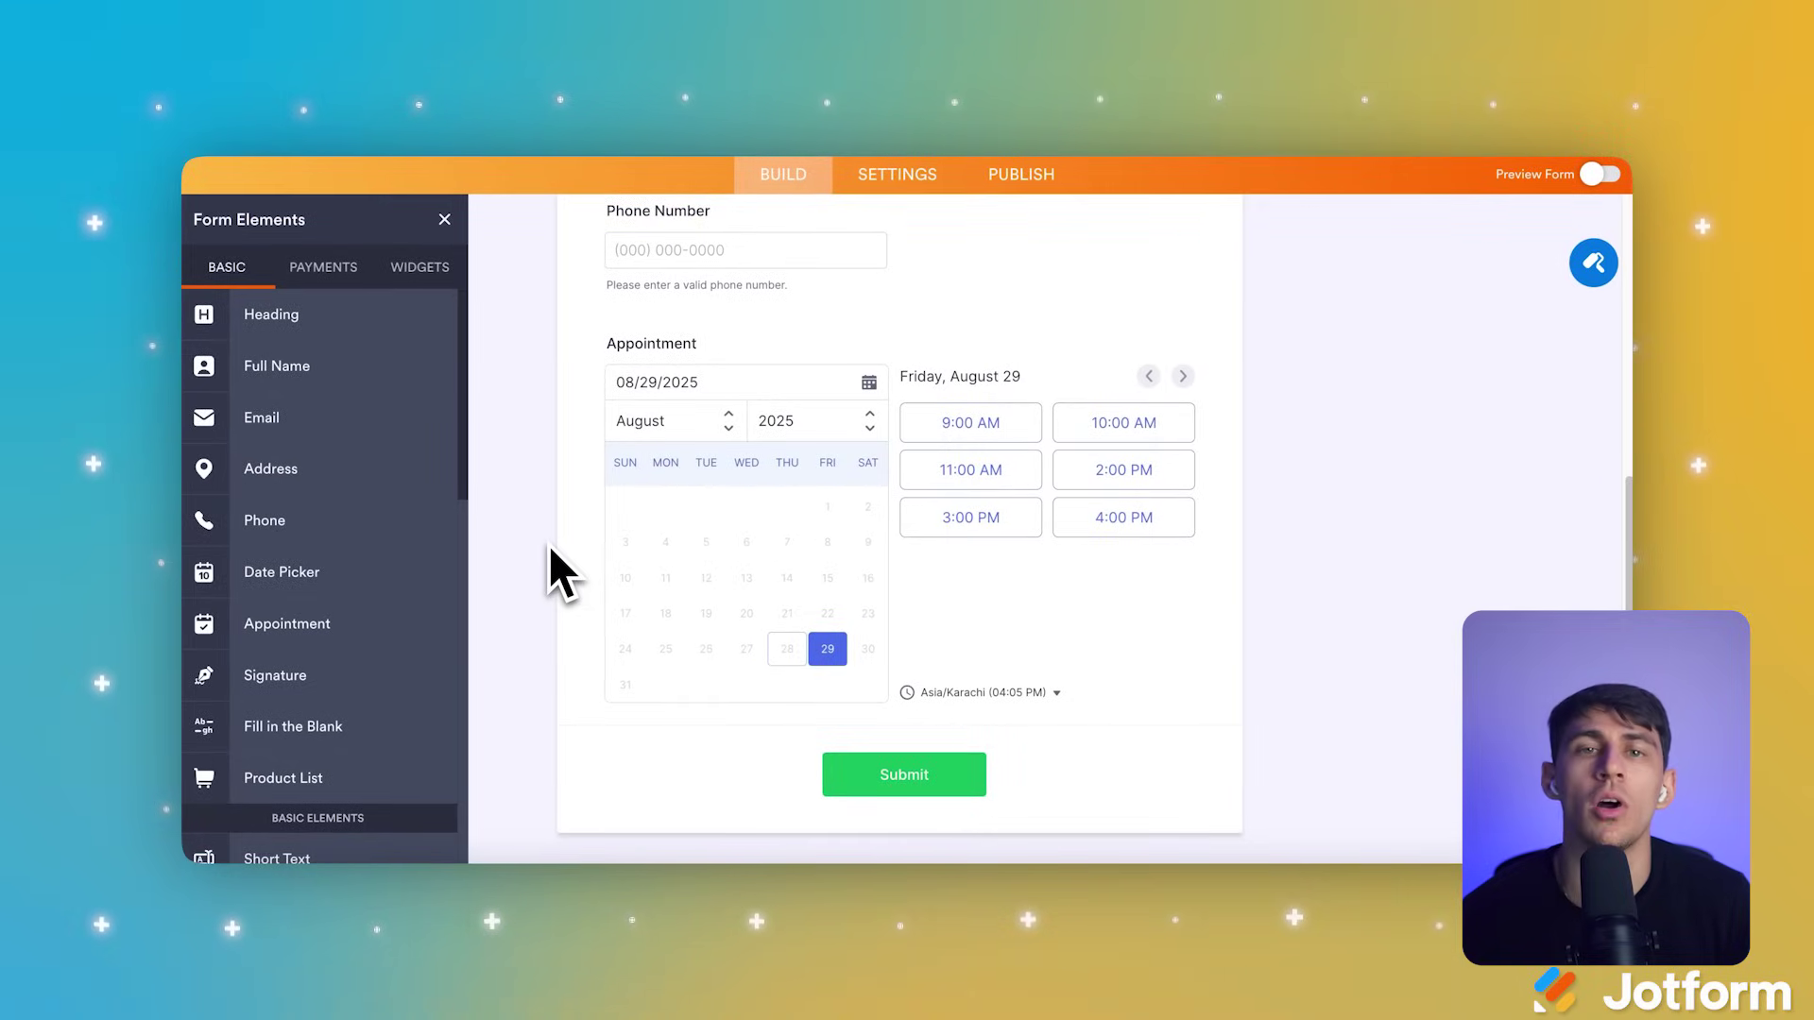
scroll(548, 546, "down", 1)
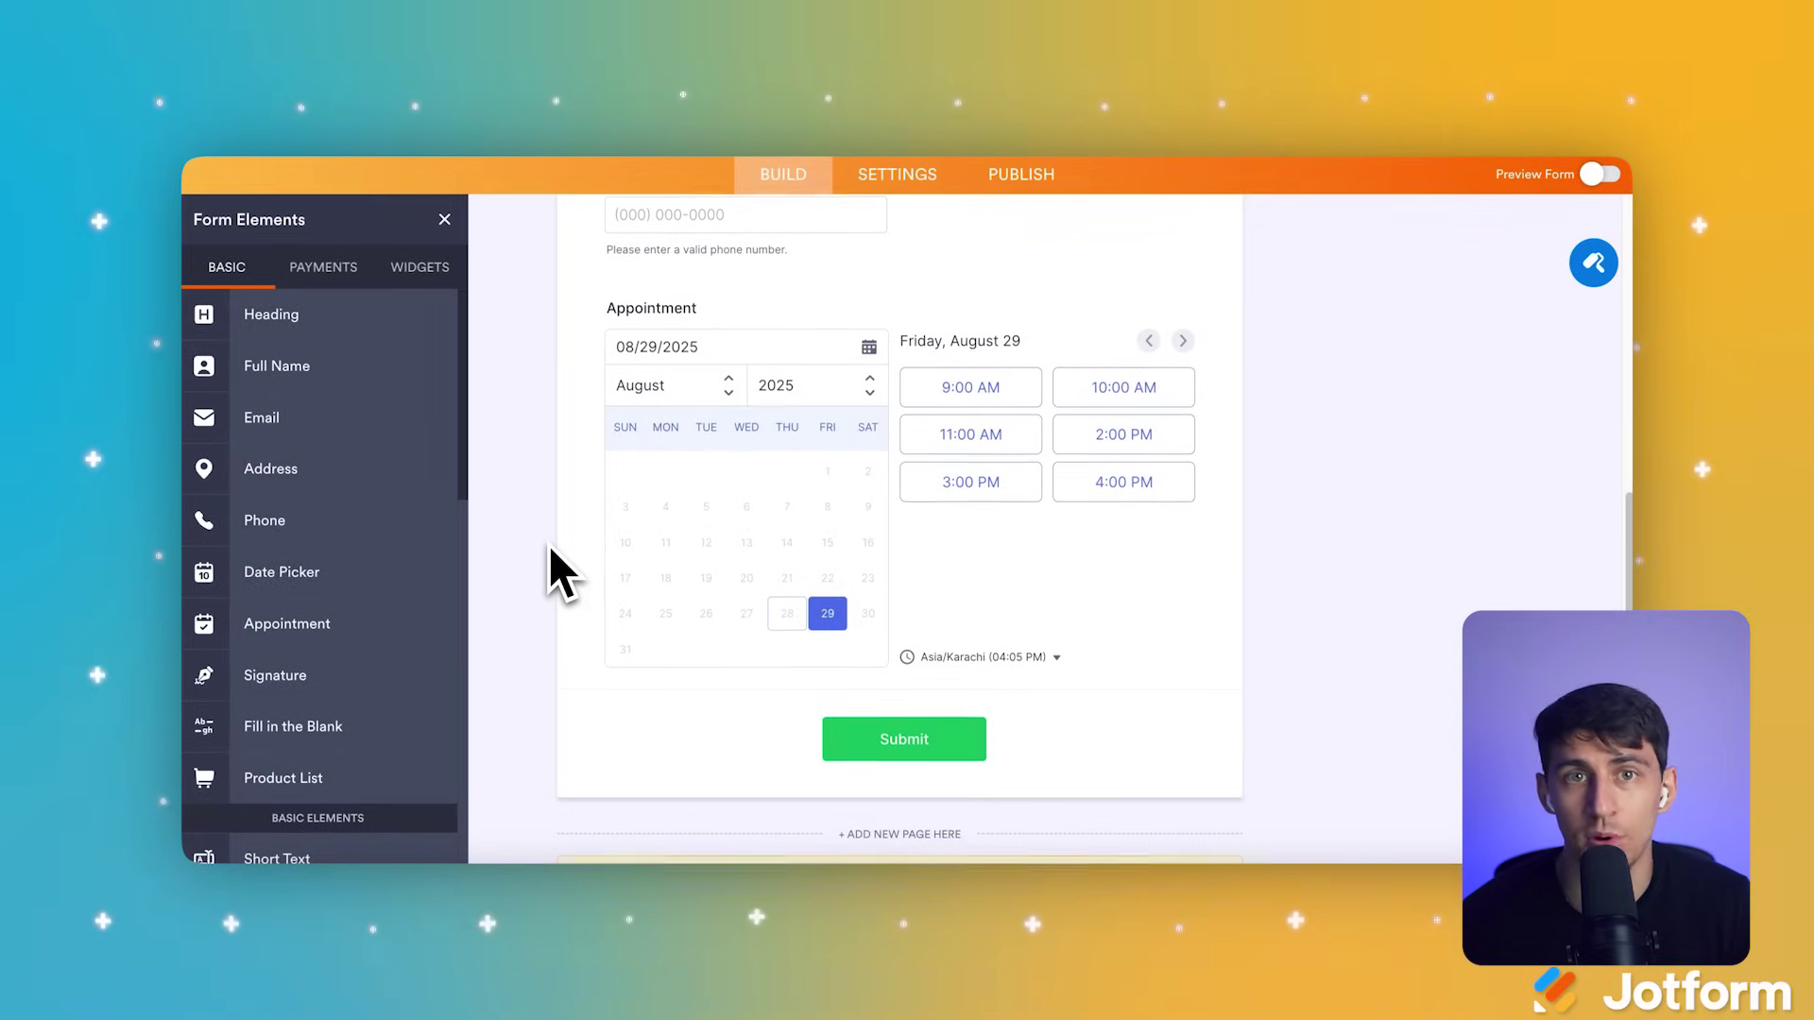
scroll(548, 546, "up", 5)
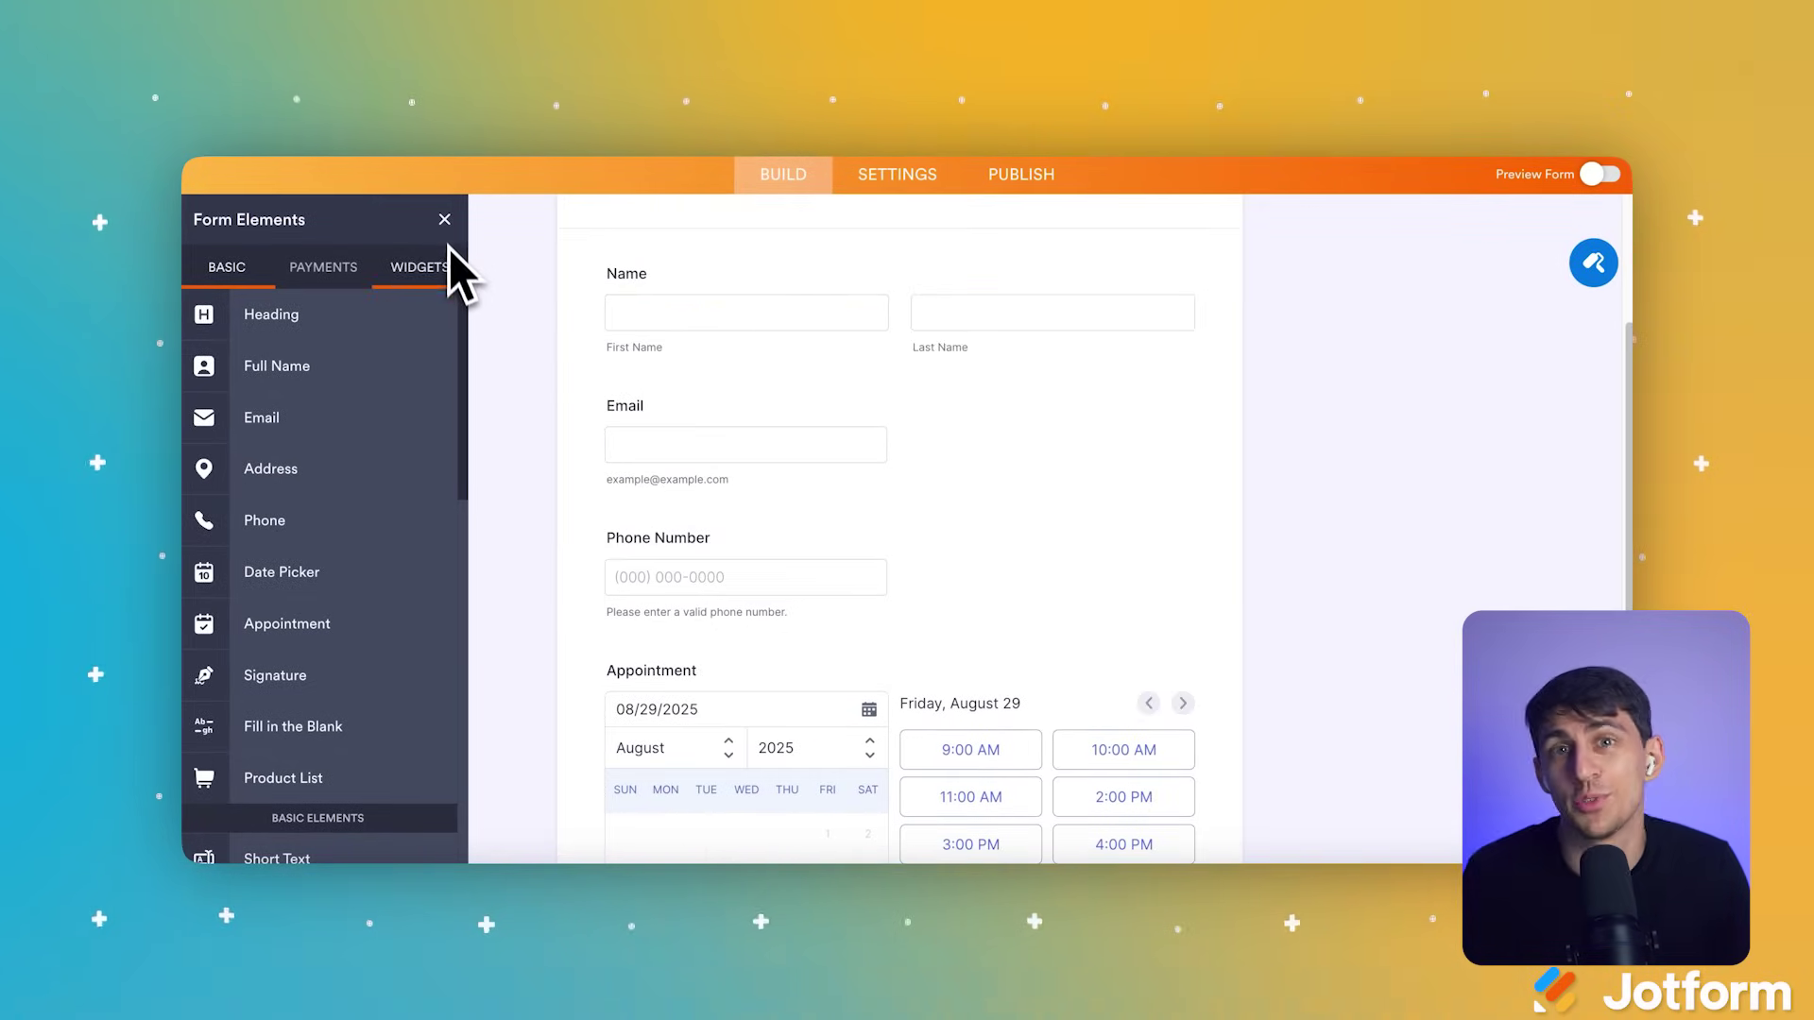
left_click(444, 220)
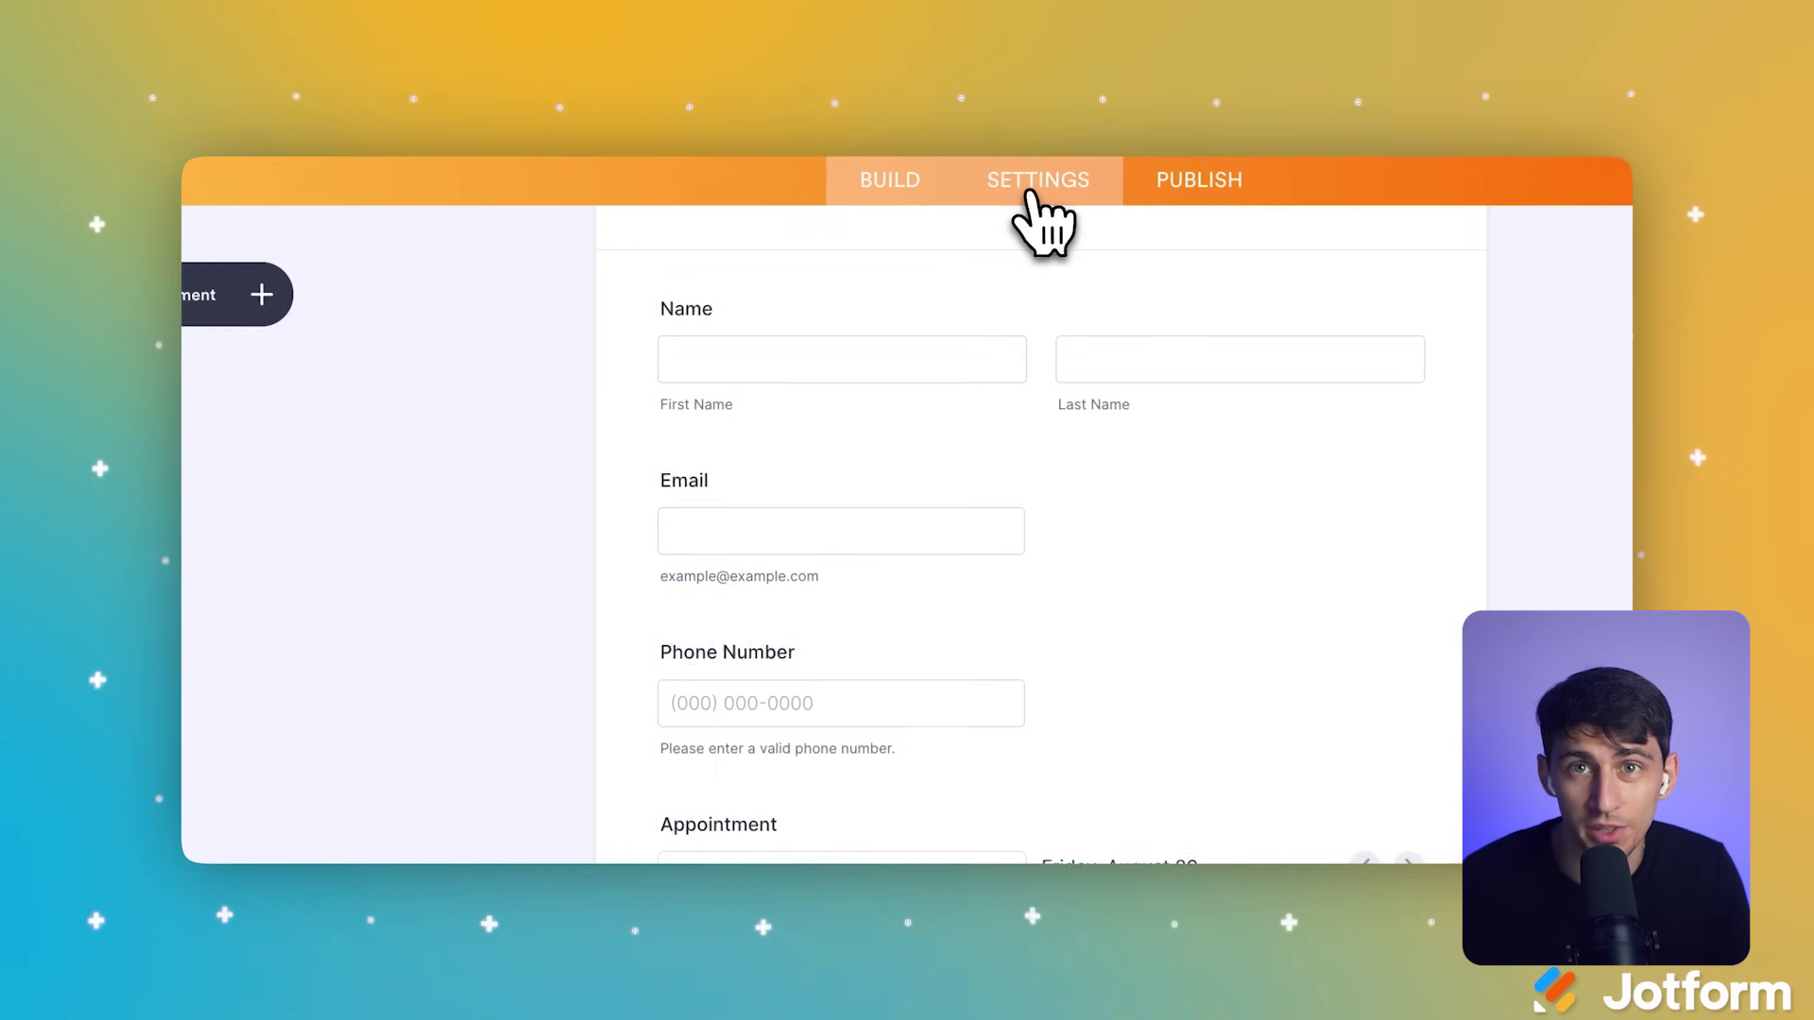
Step: In the form's Settings, go to Integrations and select Microsoft Teams
left_click(1039, 203)
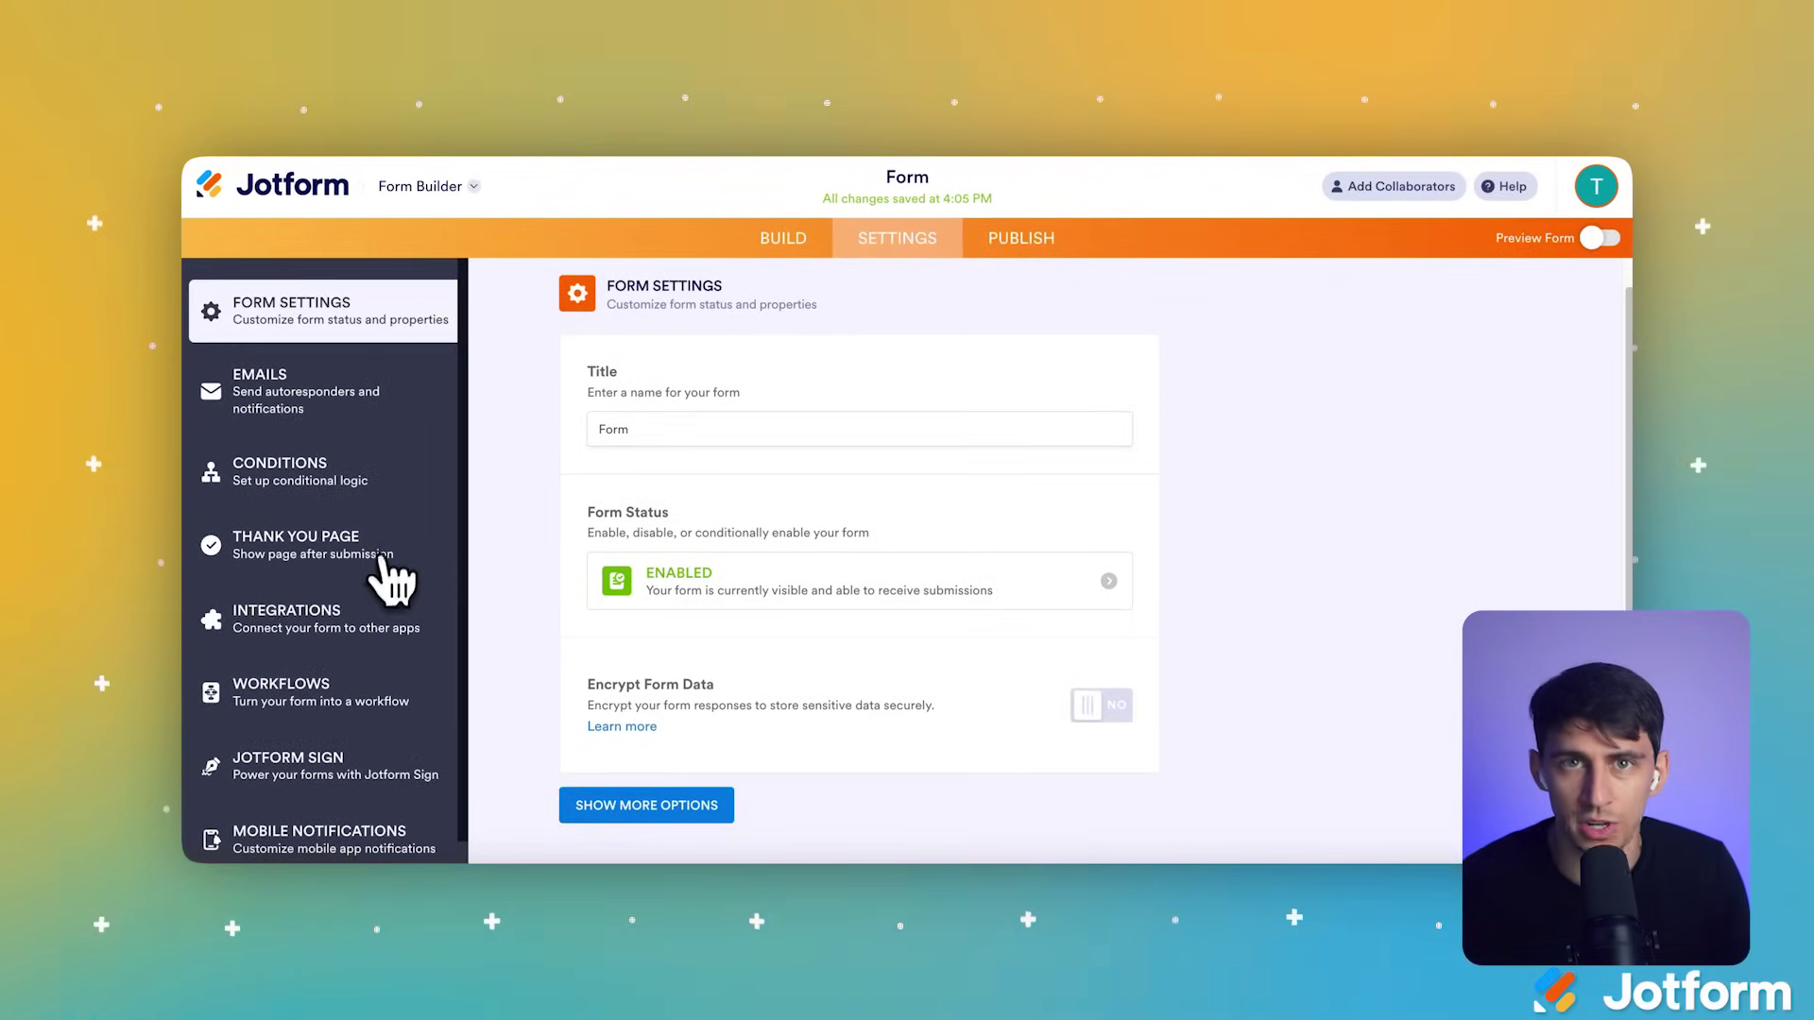
scroll(392, 581, "down", 1)
left_click(322, 596)
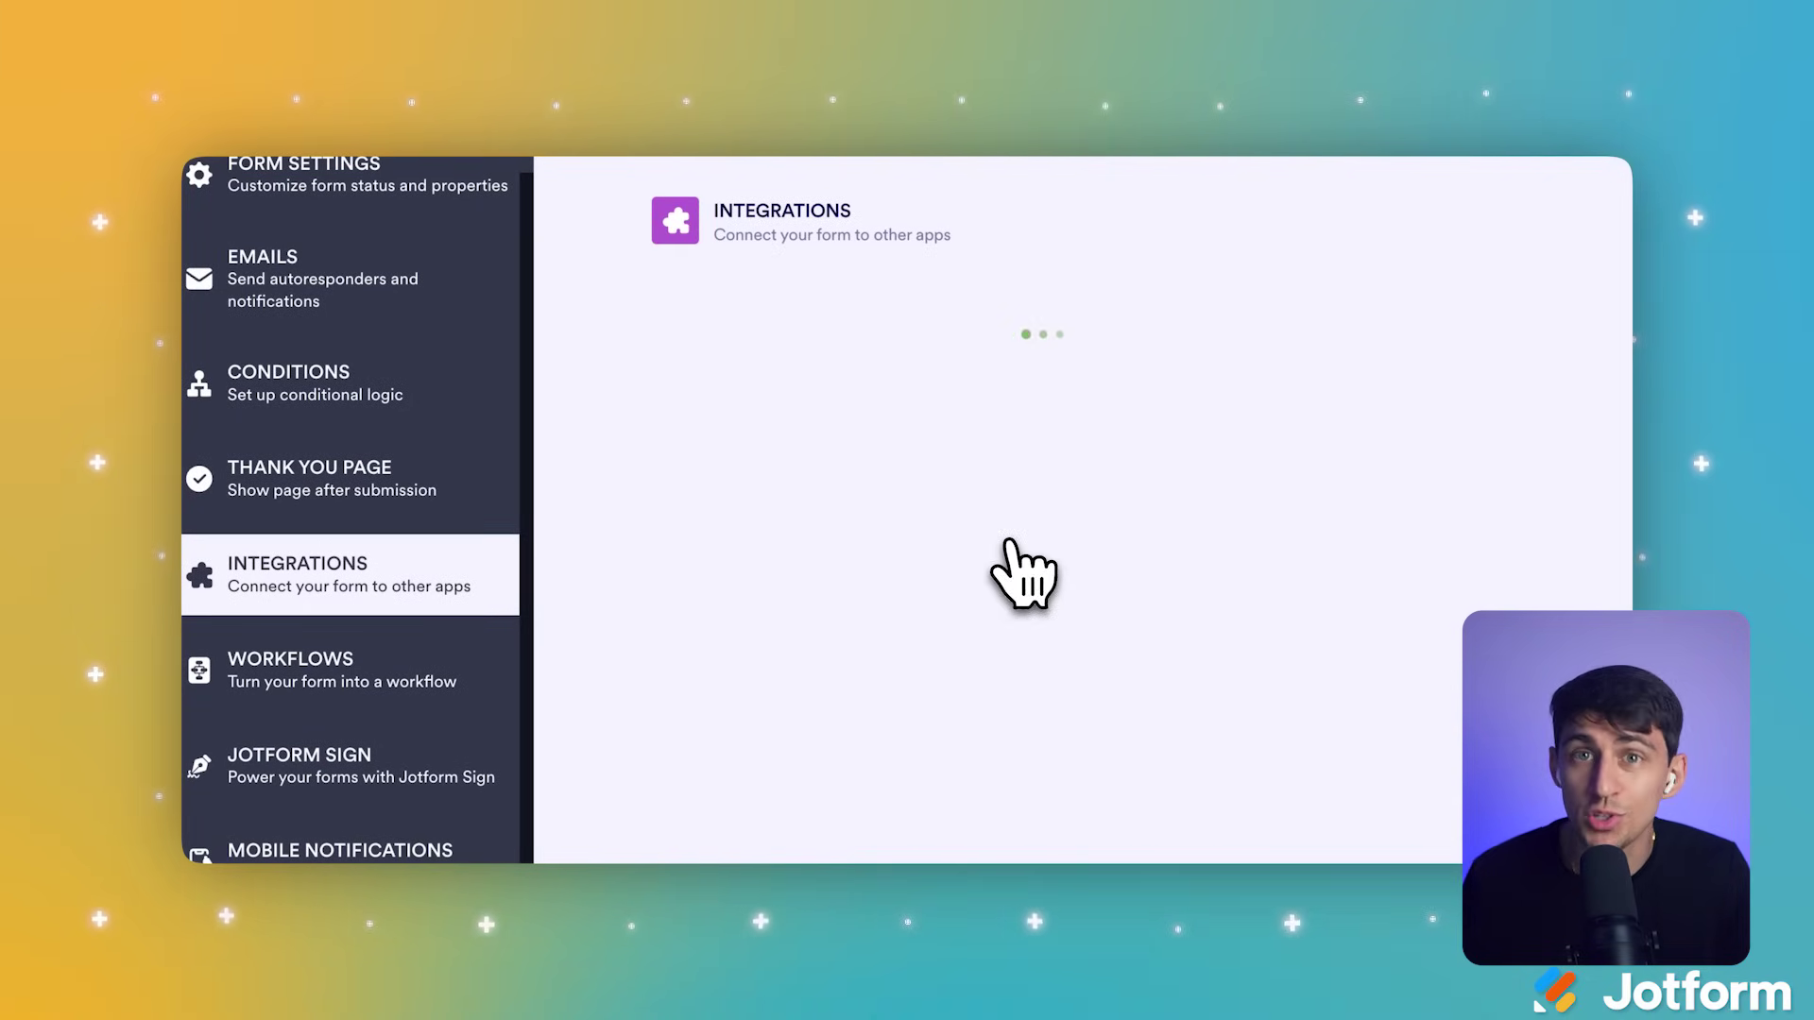
scroll(847, 586, "down", 5)
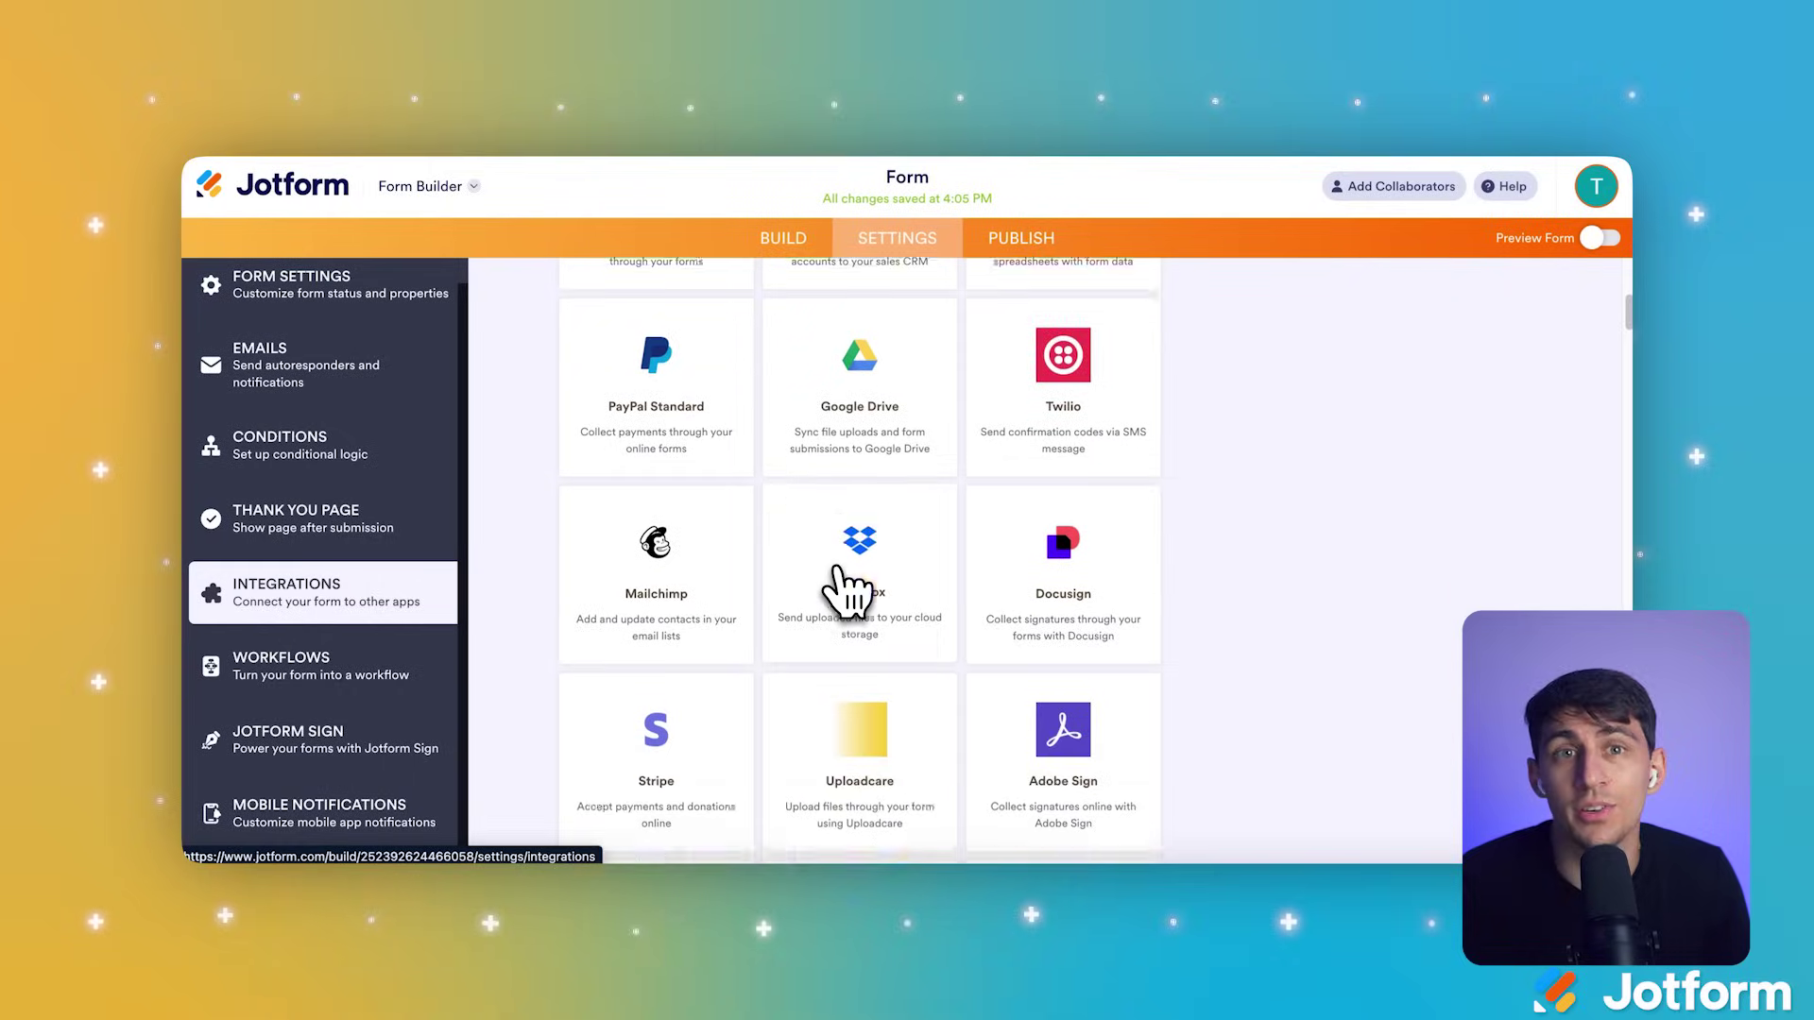
scroll(844, 590, "down", 6)
scroll(832, 586, "up", 11)
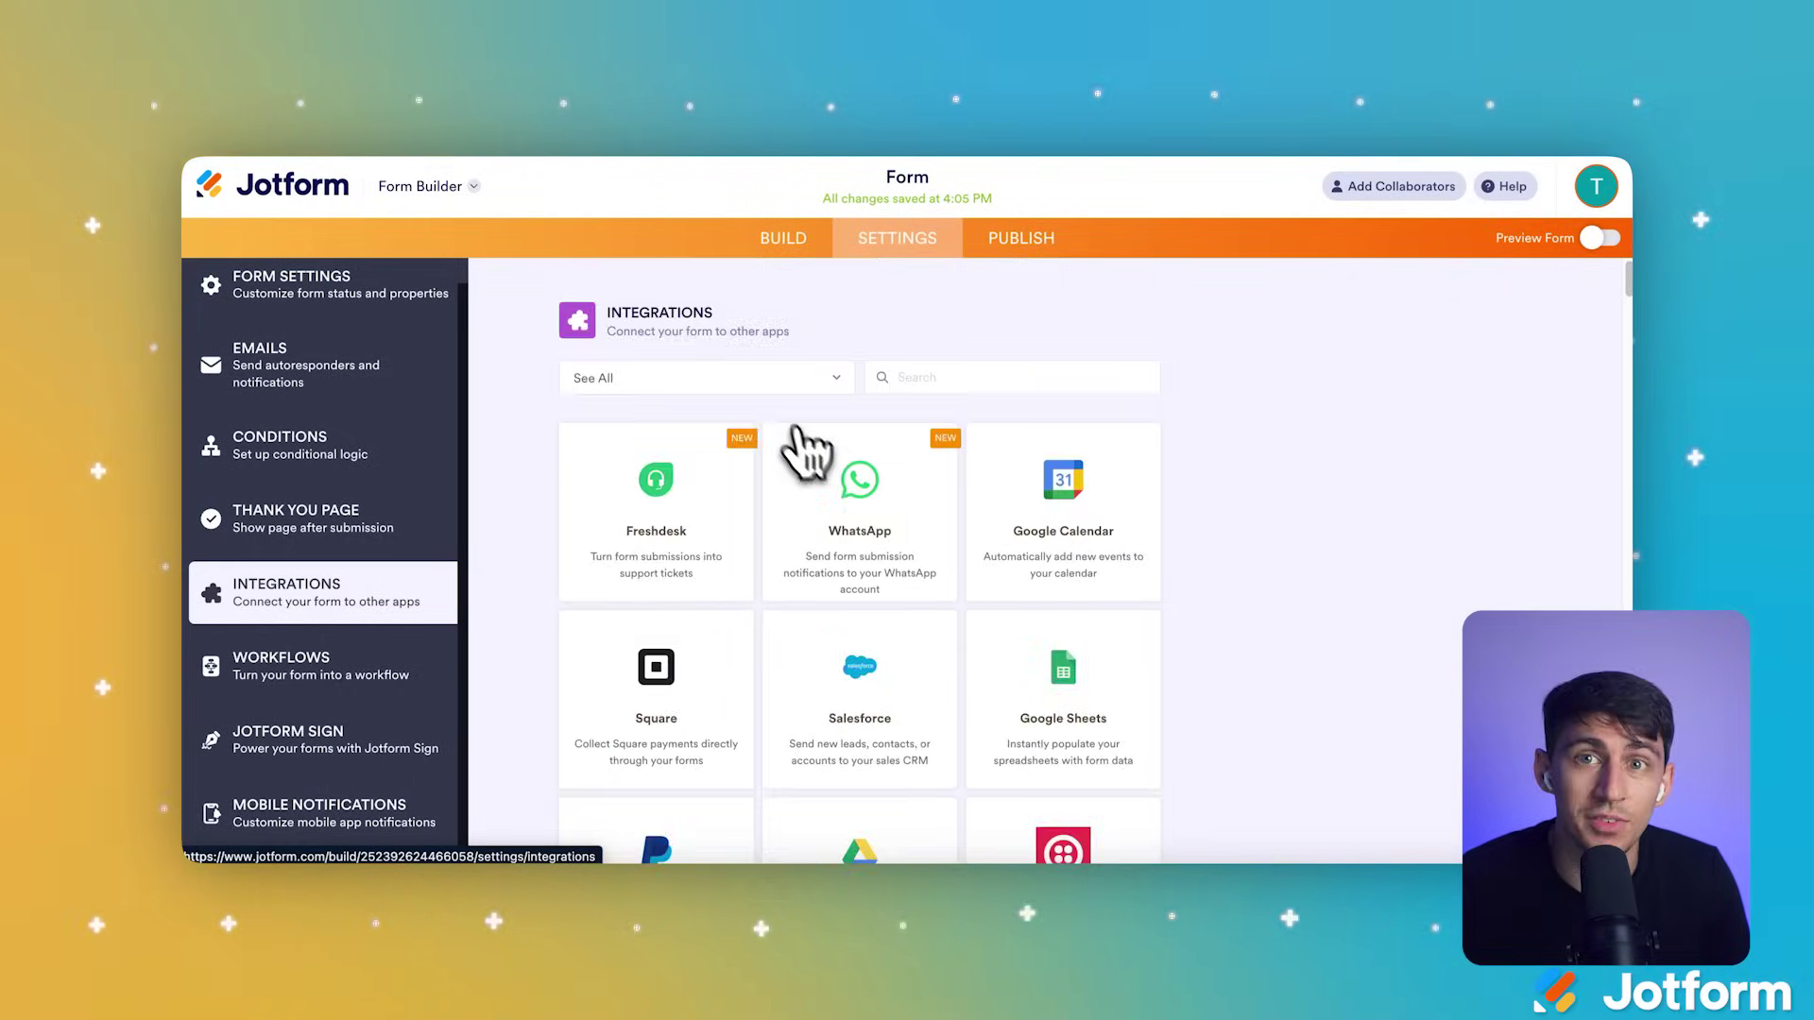
left_click(914, 377)
type("team")
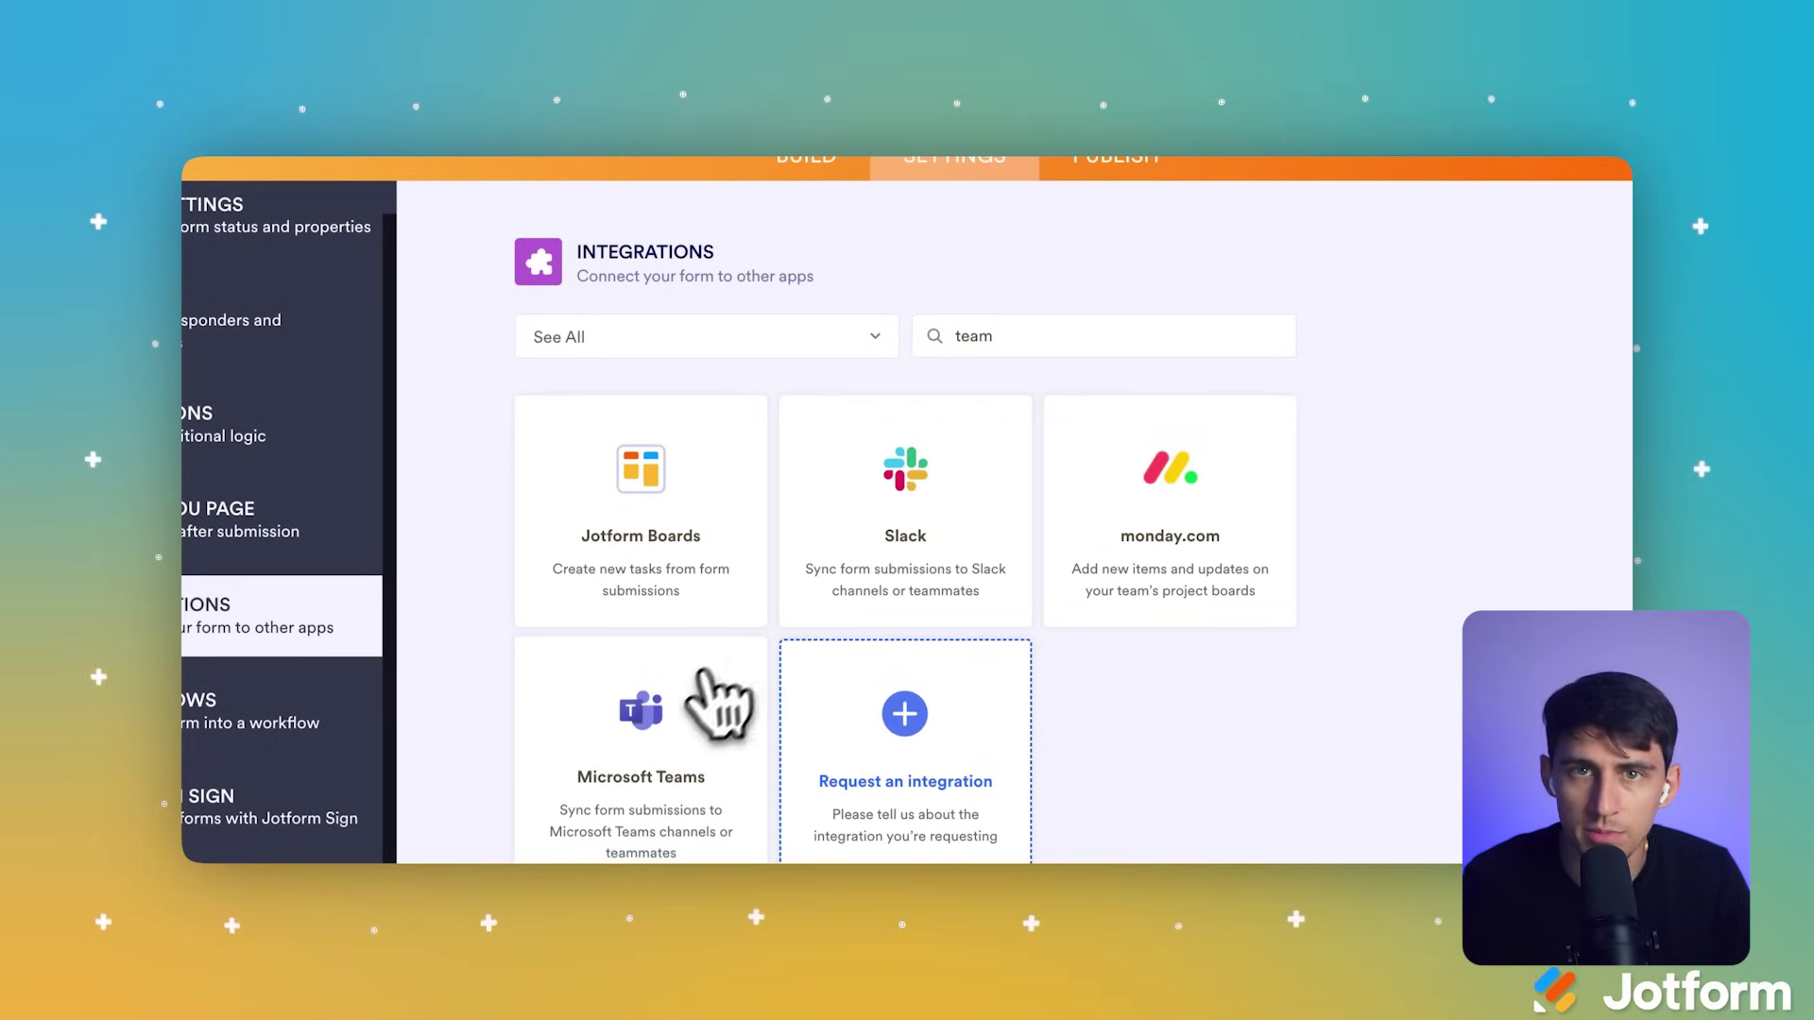
left_click(696, 704)
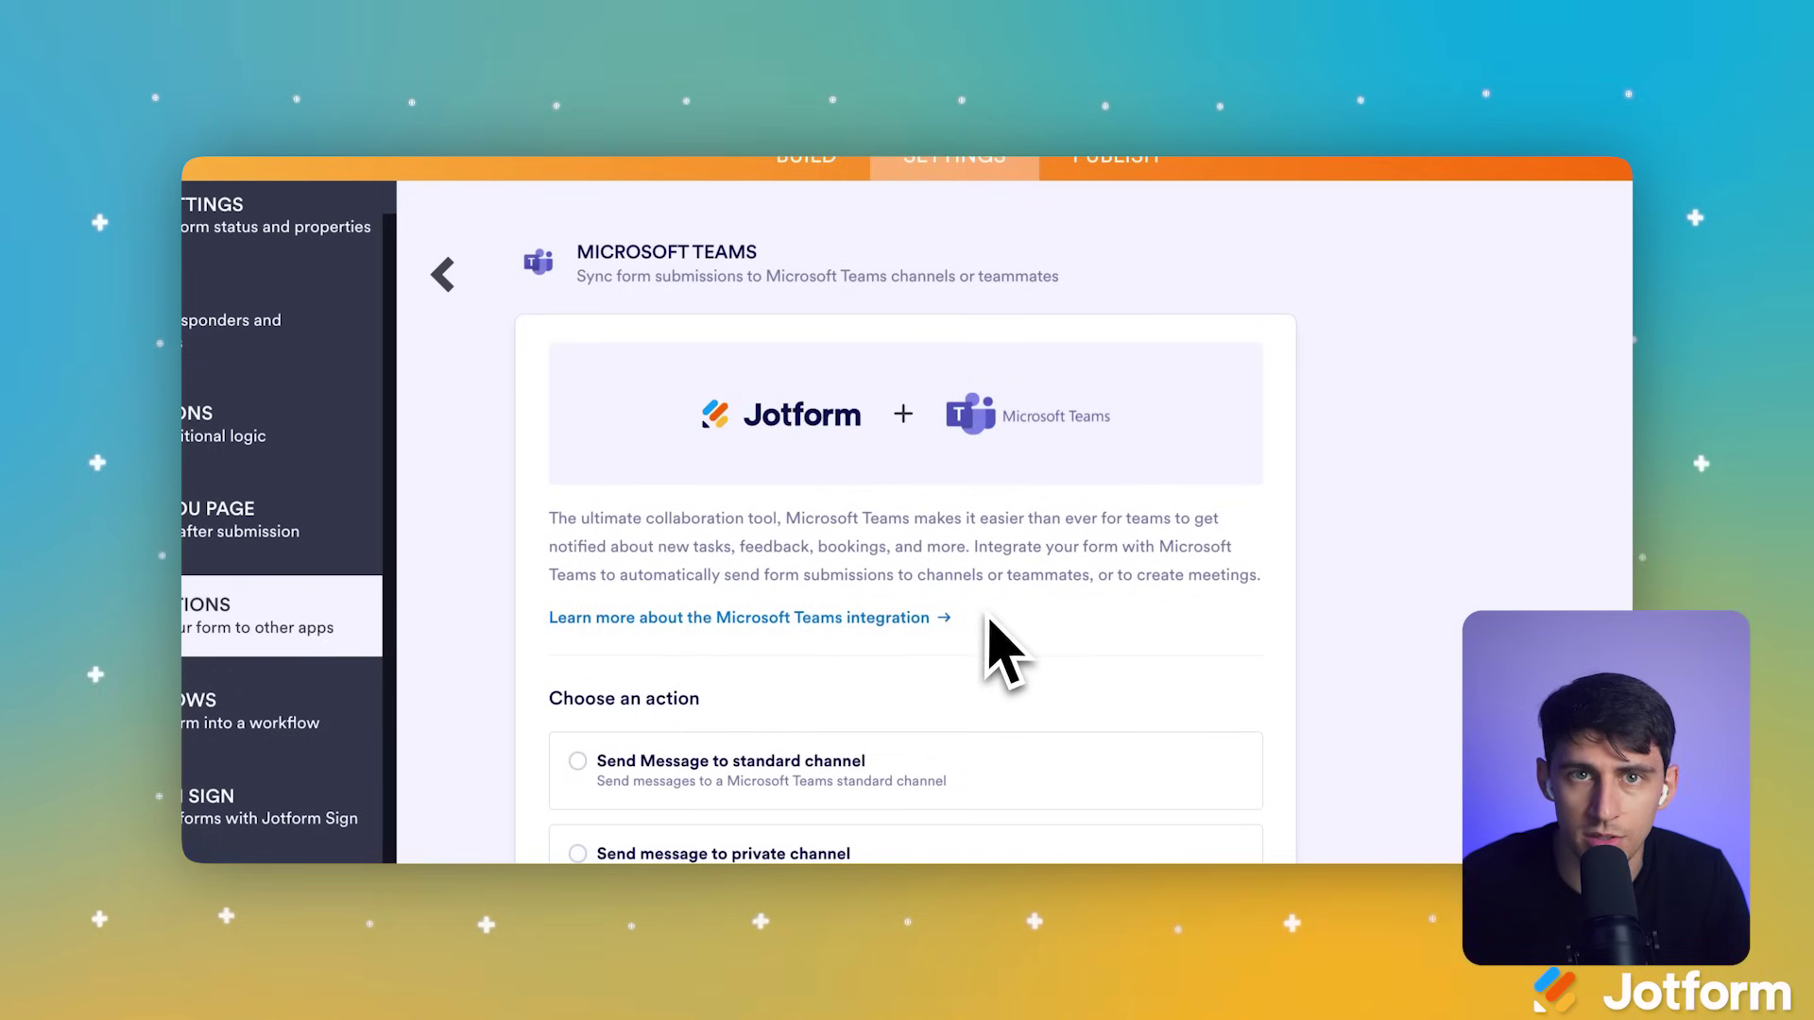
Step: Choose the 'Send message to standard channel' action and continue to authentication
scroll(992, 628, "down", 3)
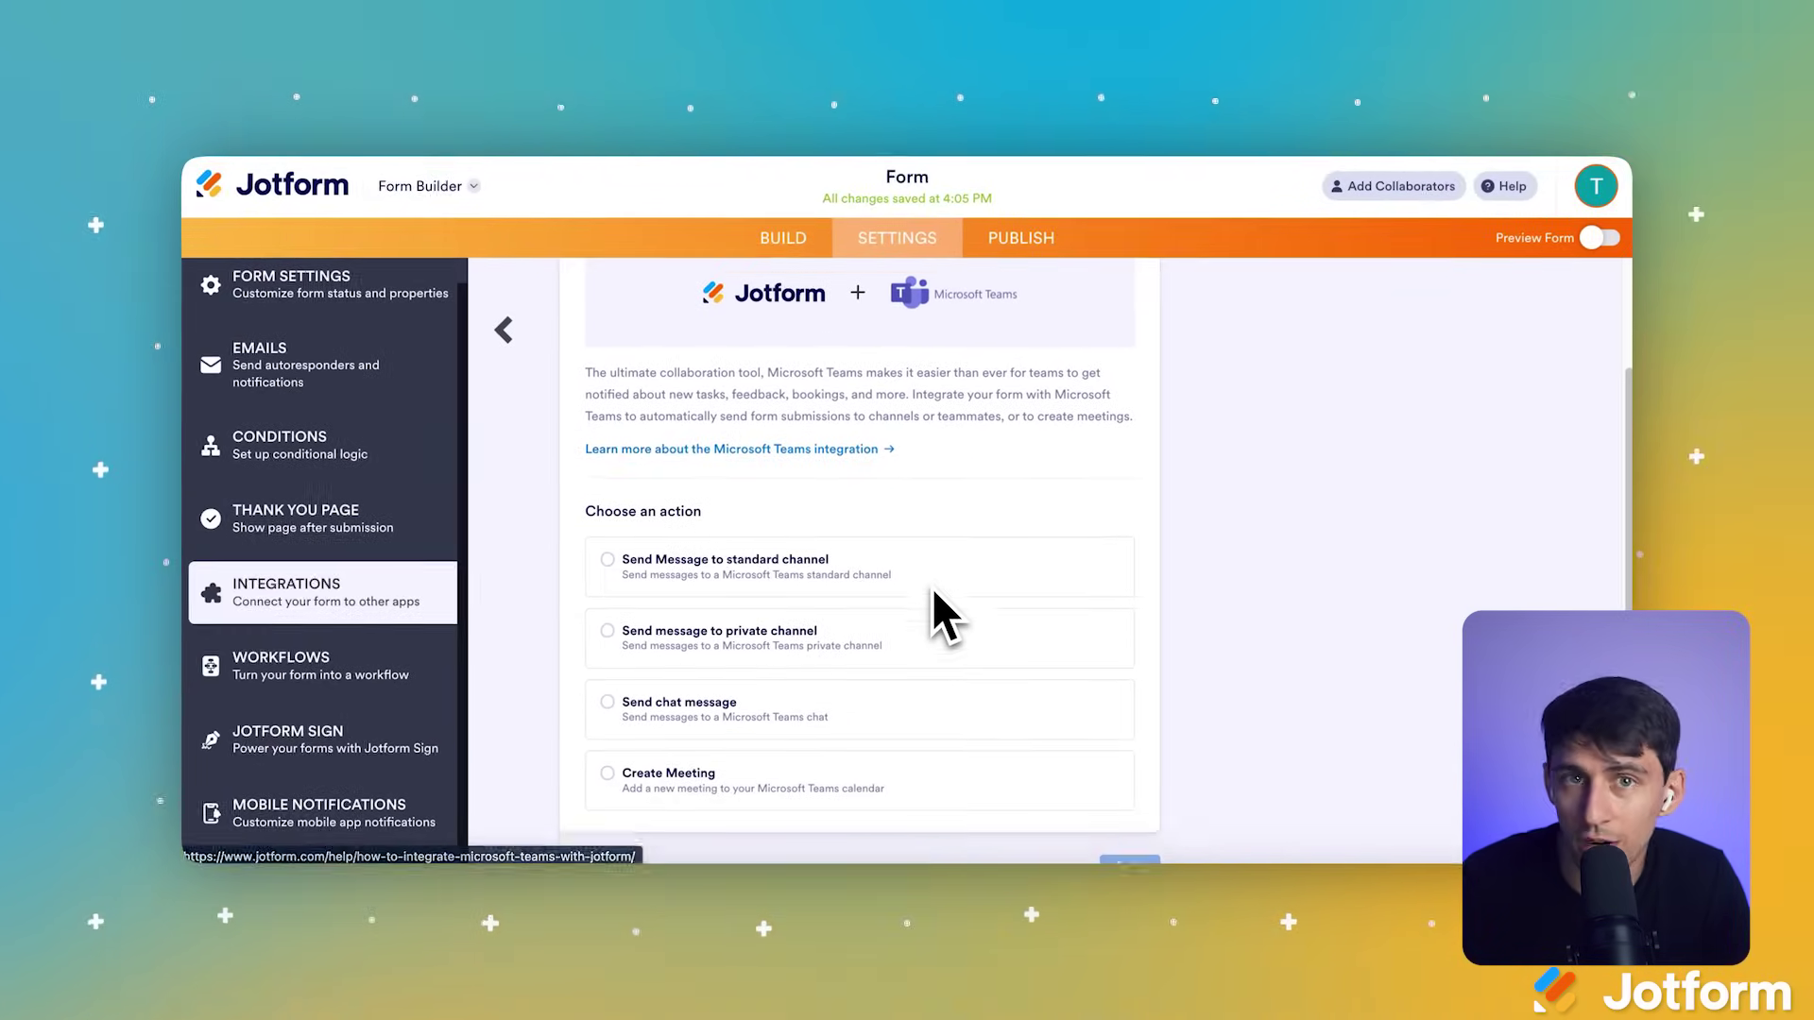
scroll(933, 588, "down", 2)
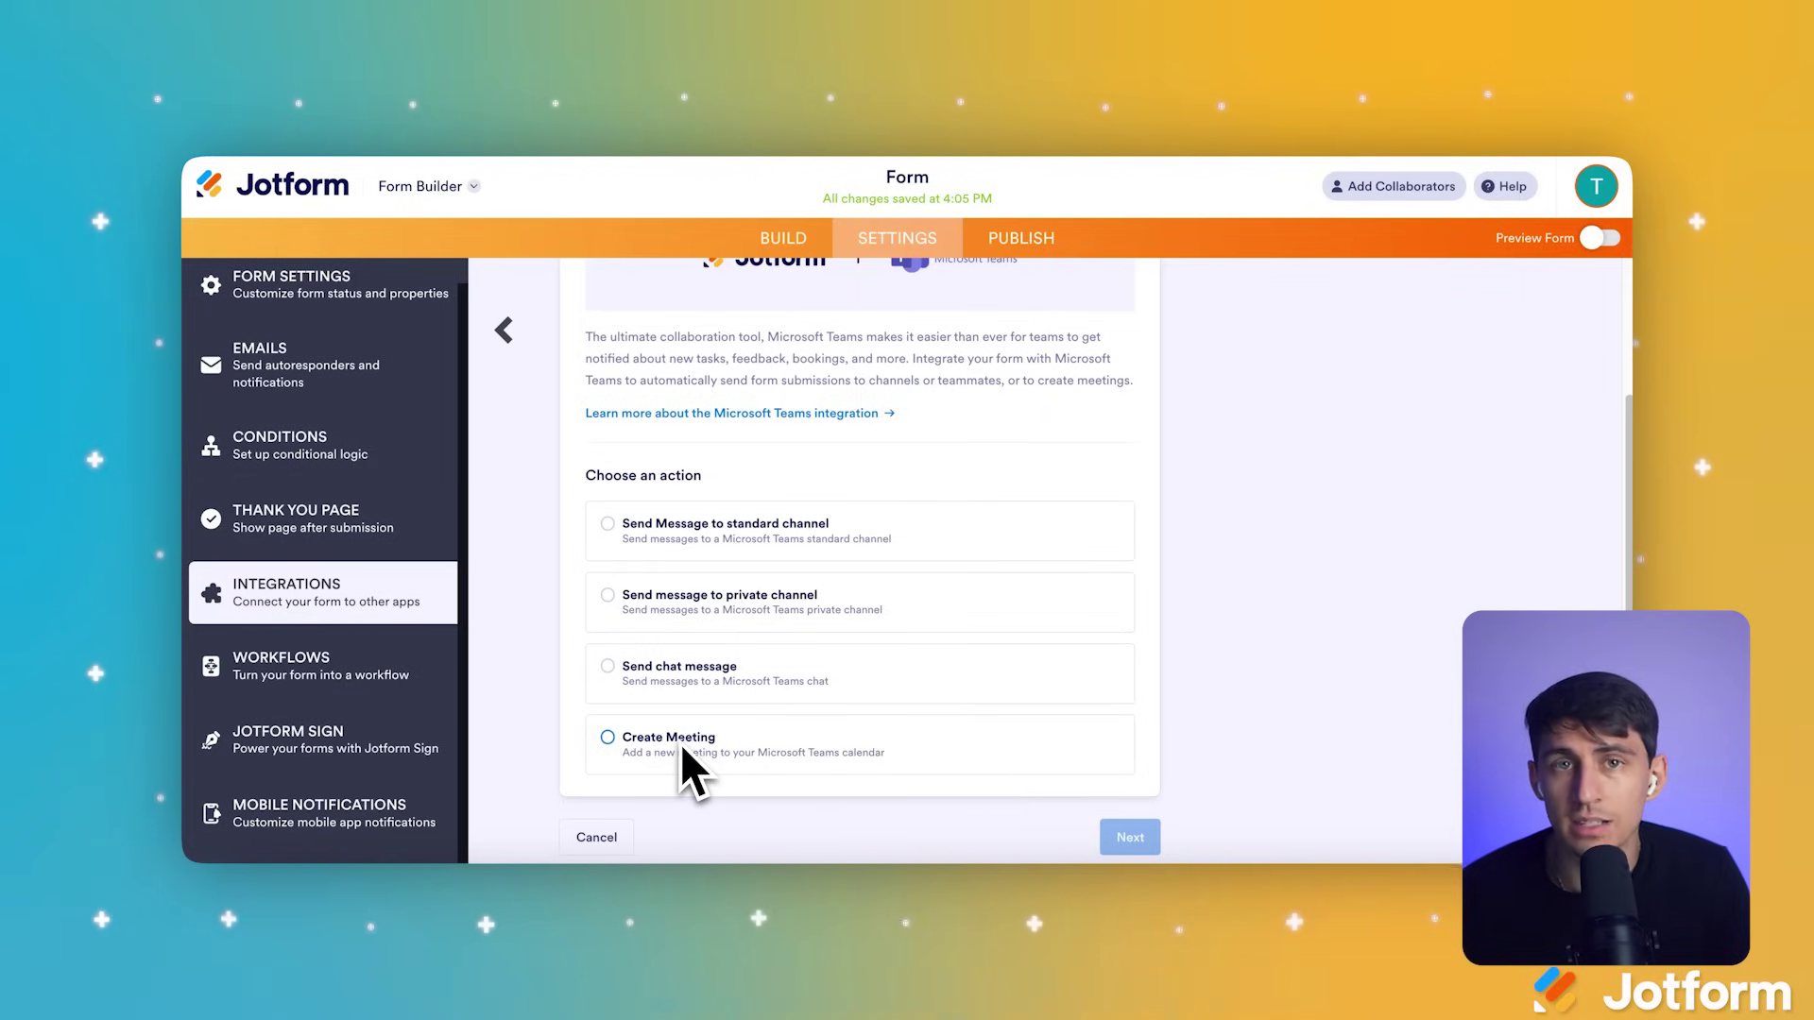
left_click(723, 547)
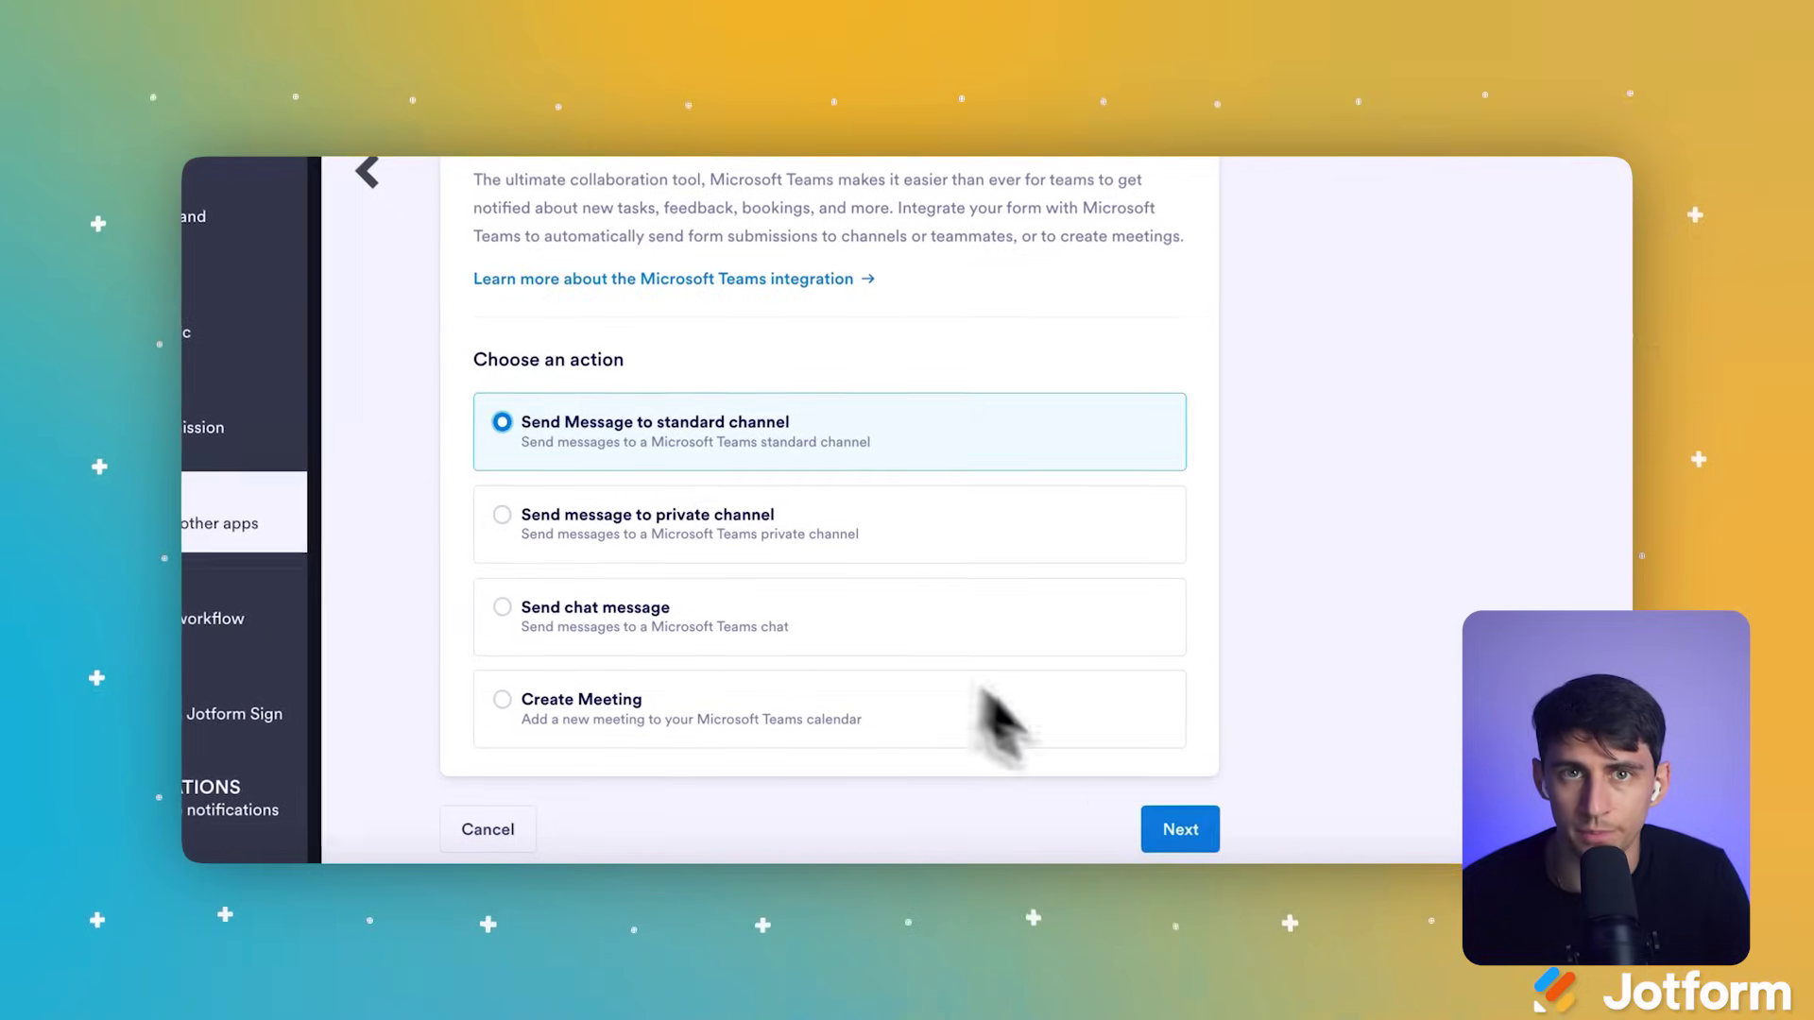
left_click(1202, 835)
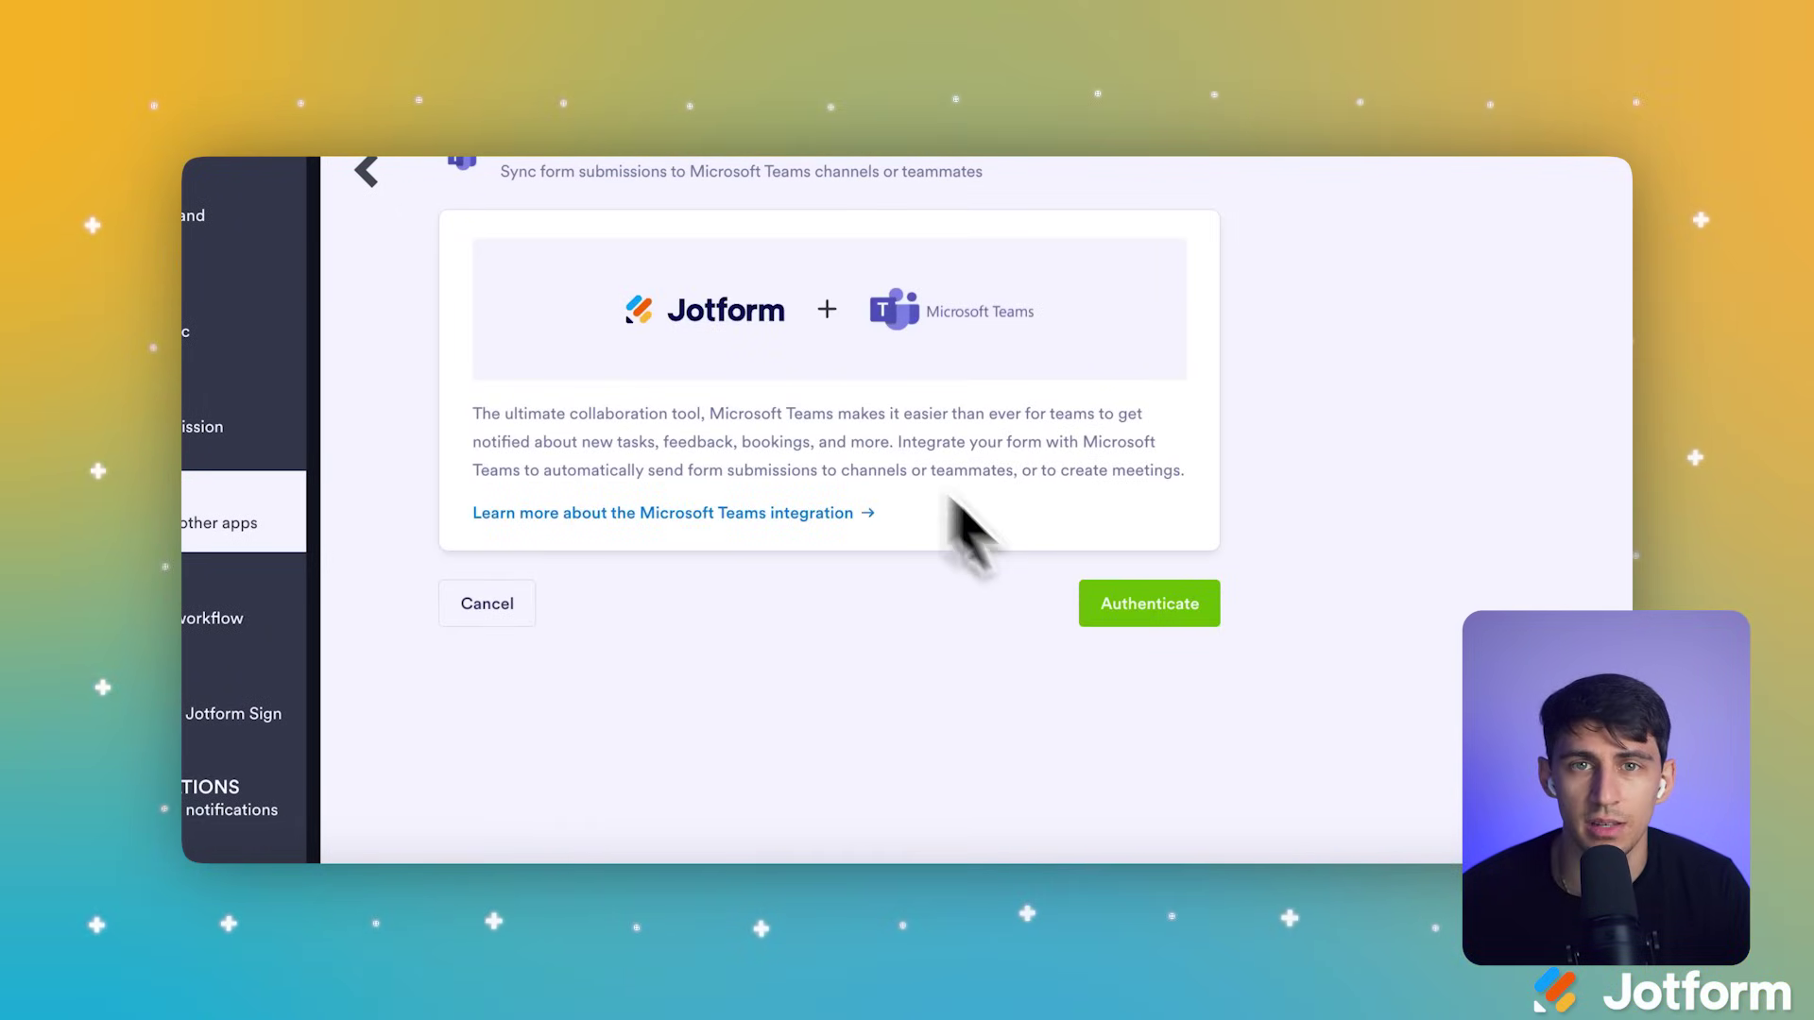
Step: Sign in to Microsoft and accept the permissions with consent on behalf of the organisation
left_click(1122, 616)
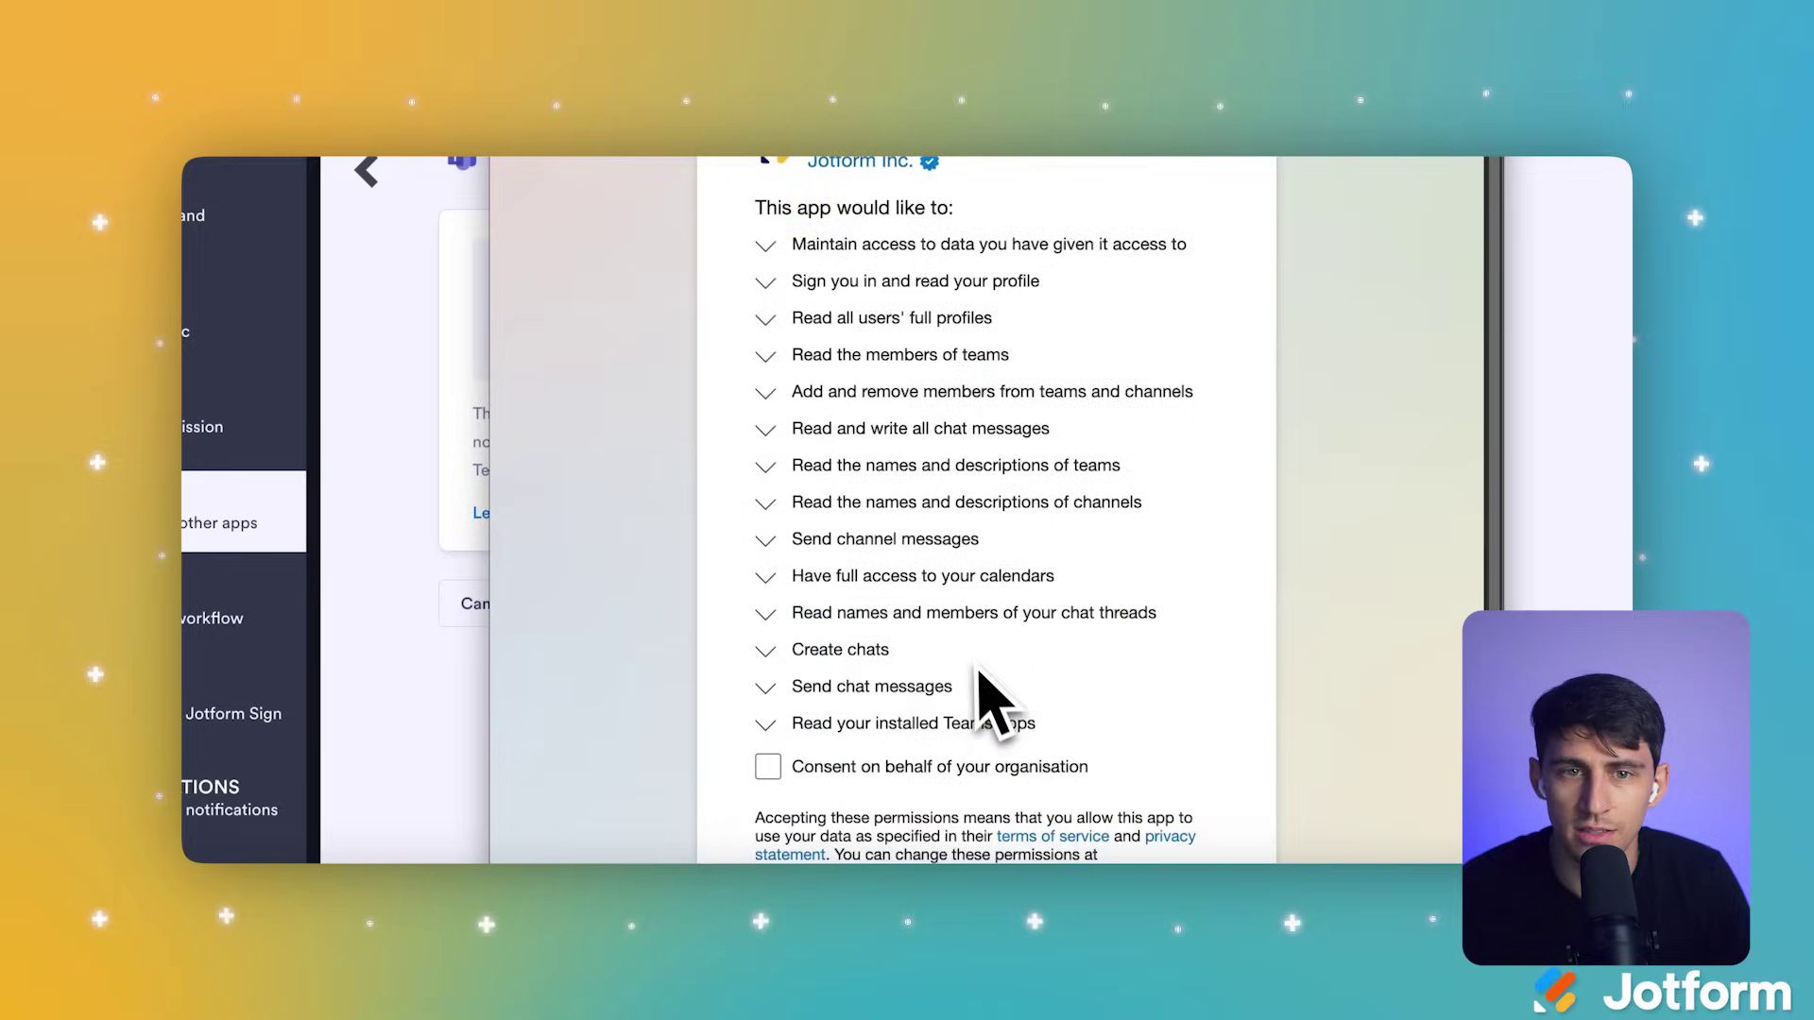
scroll(984, 689, "down", 3)
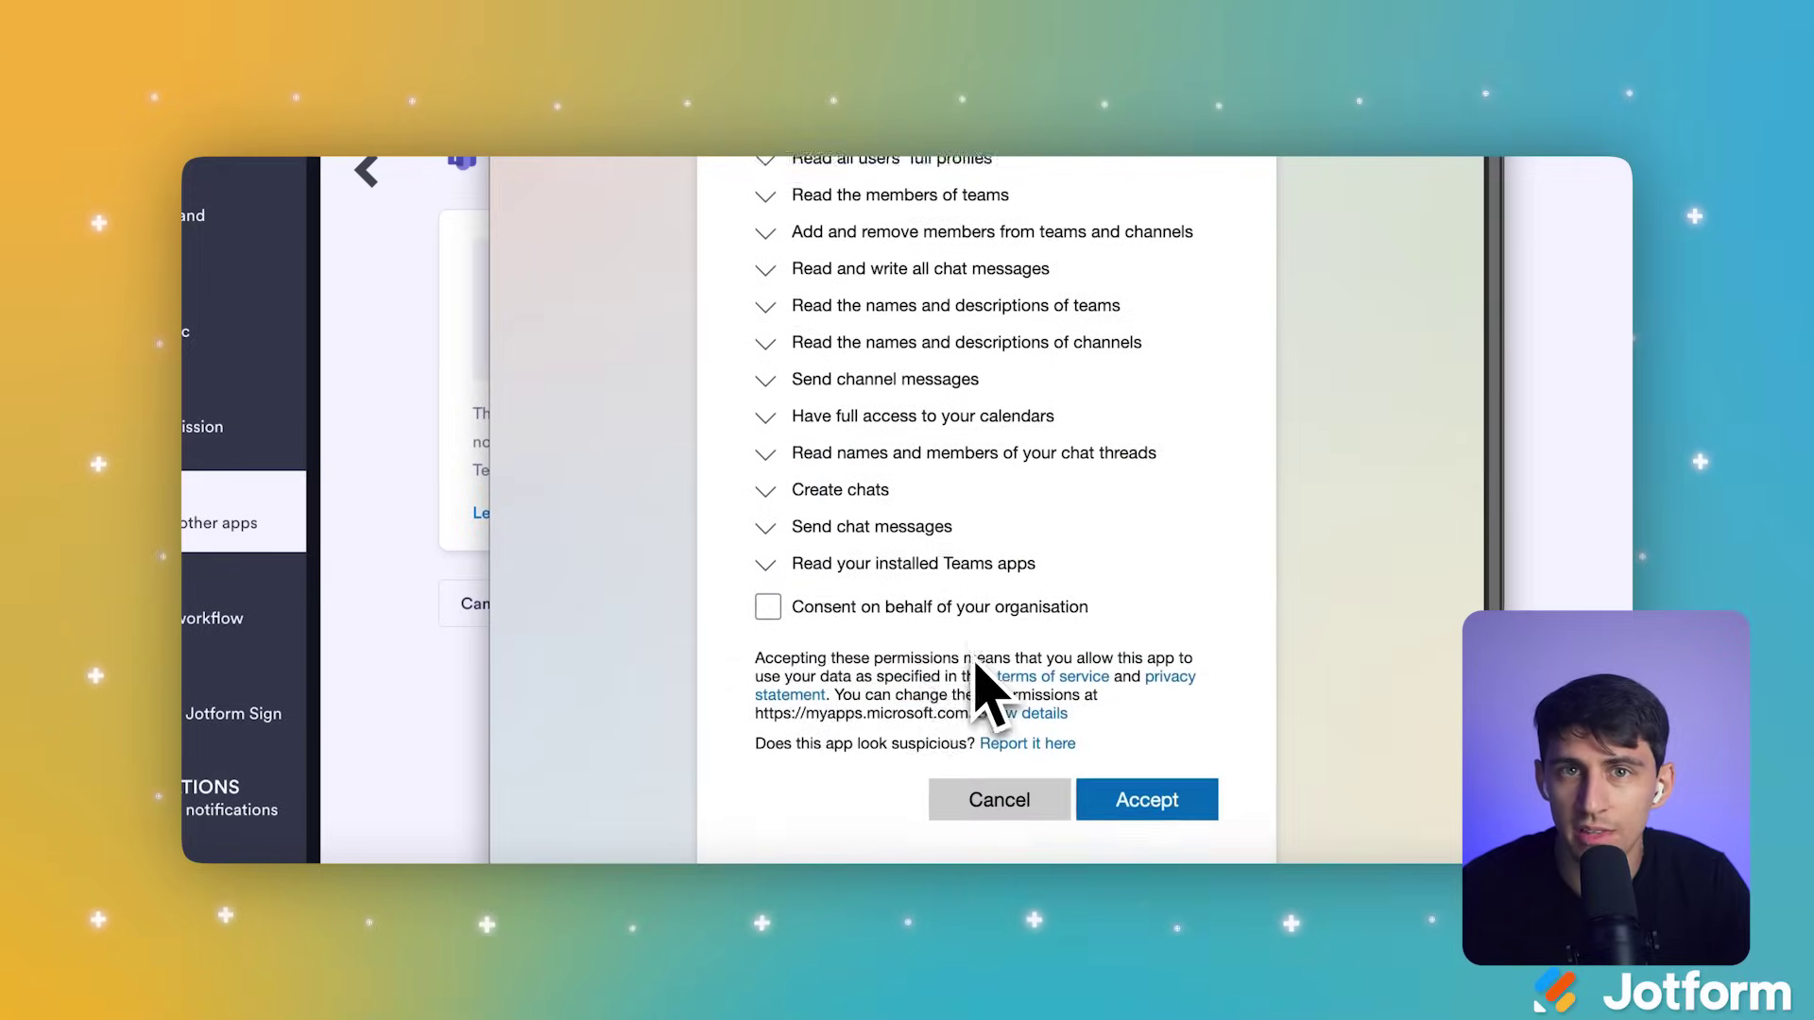
left_click(771, 605)
scroll(1040, 661, "down", 2)
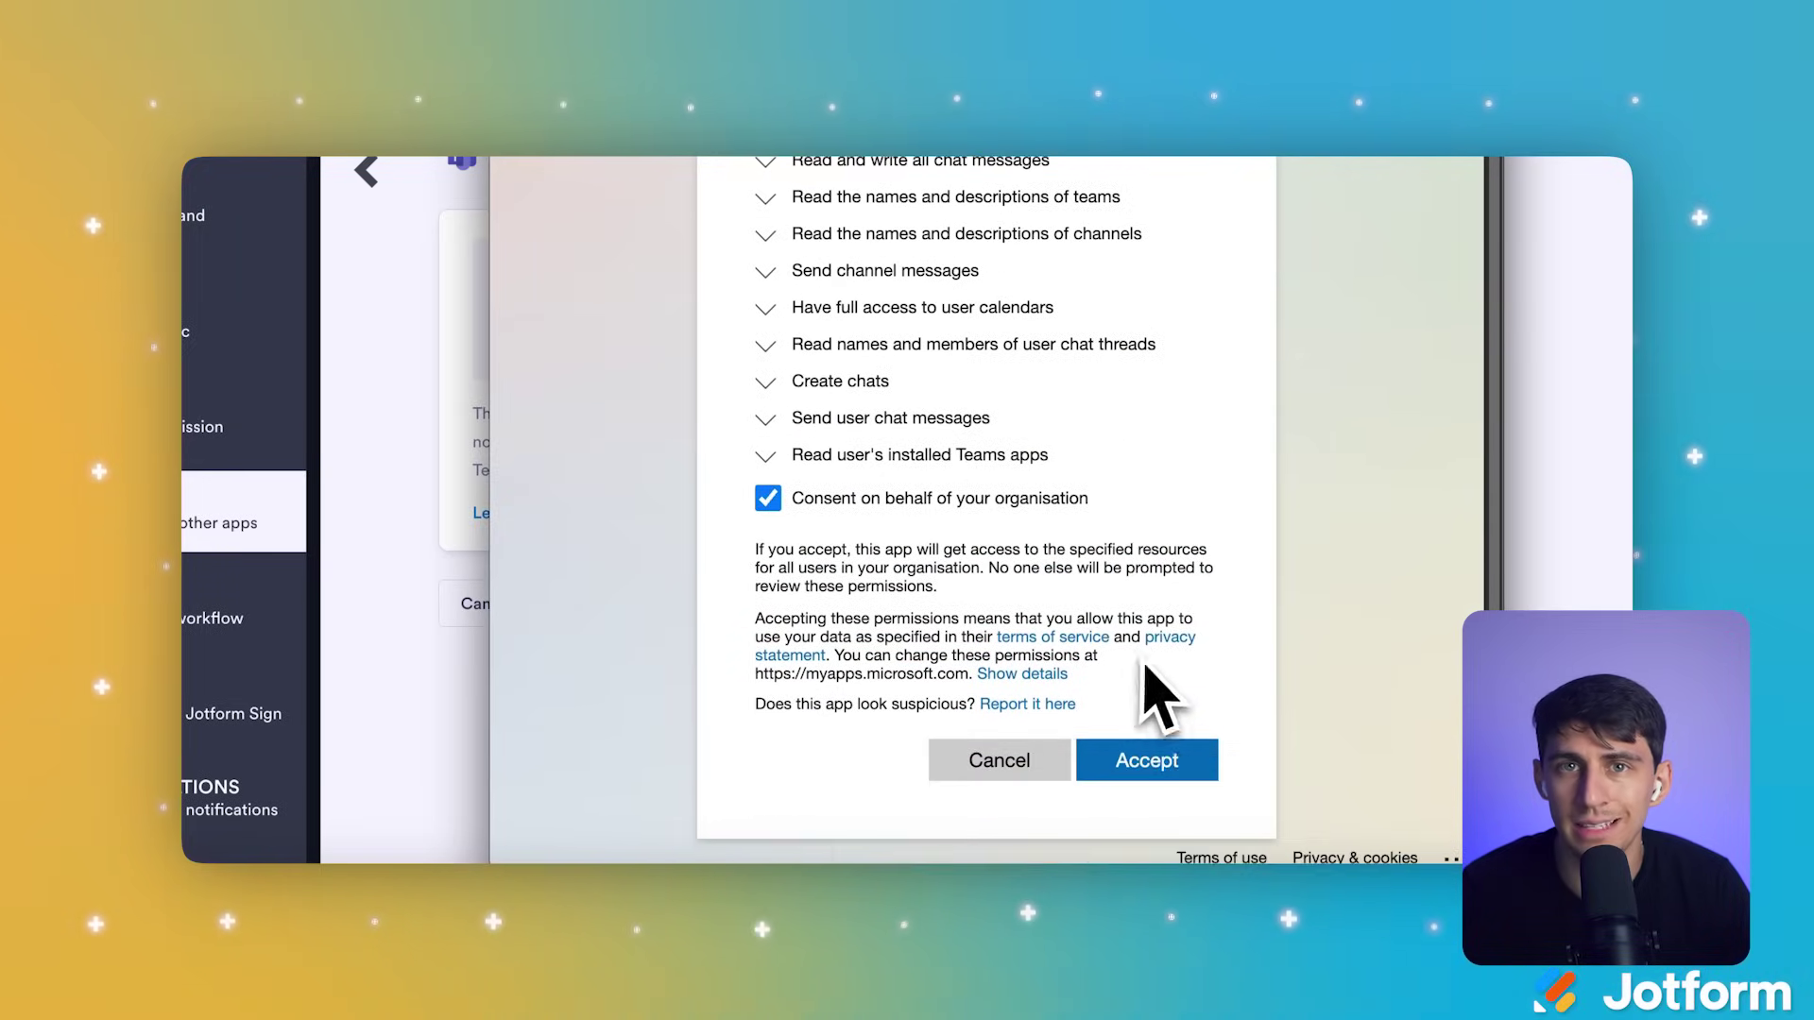
left_click(1211, 766)
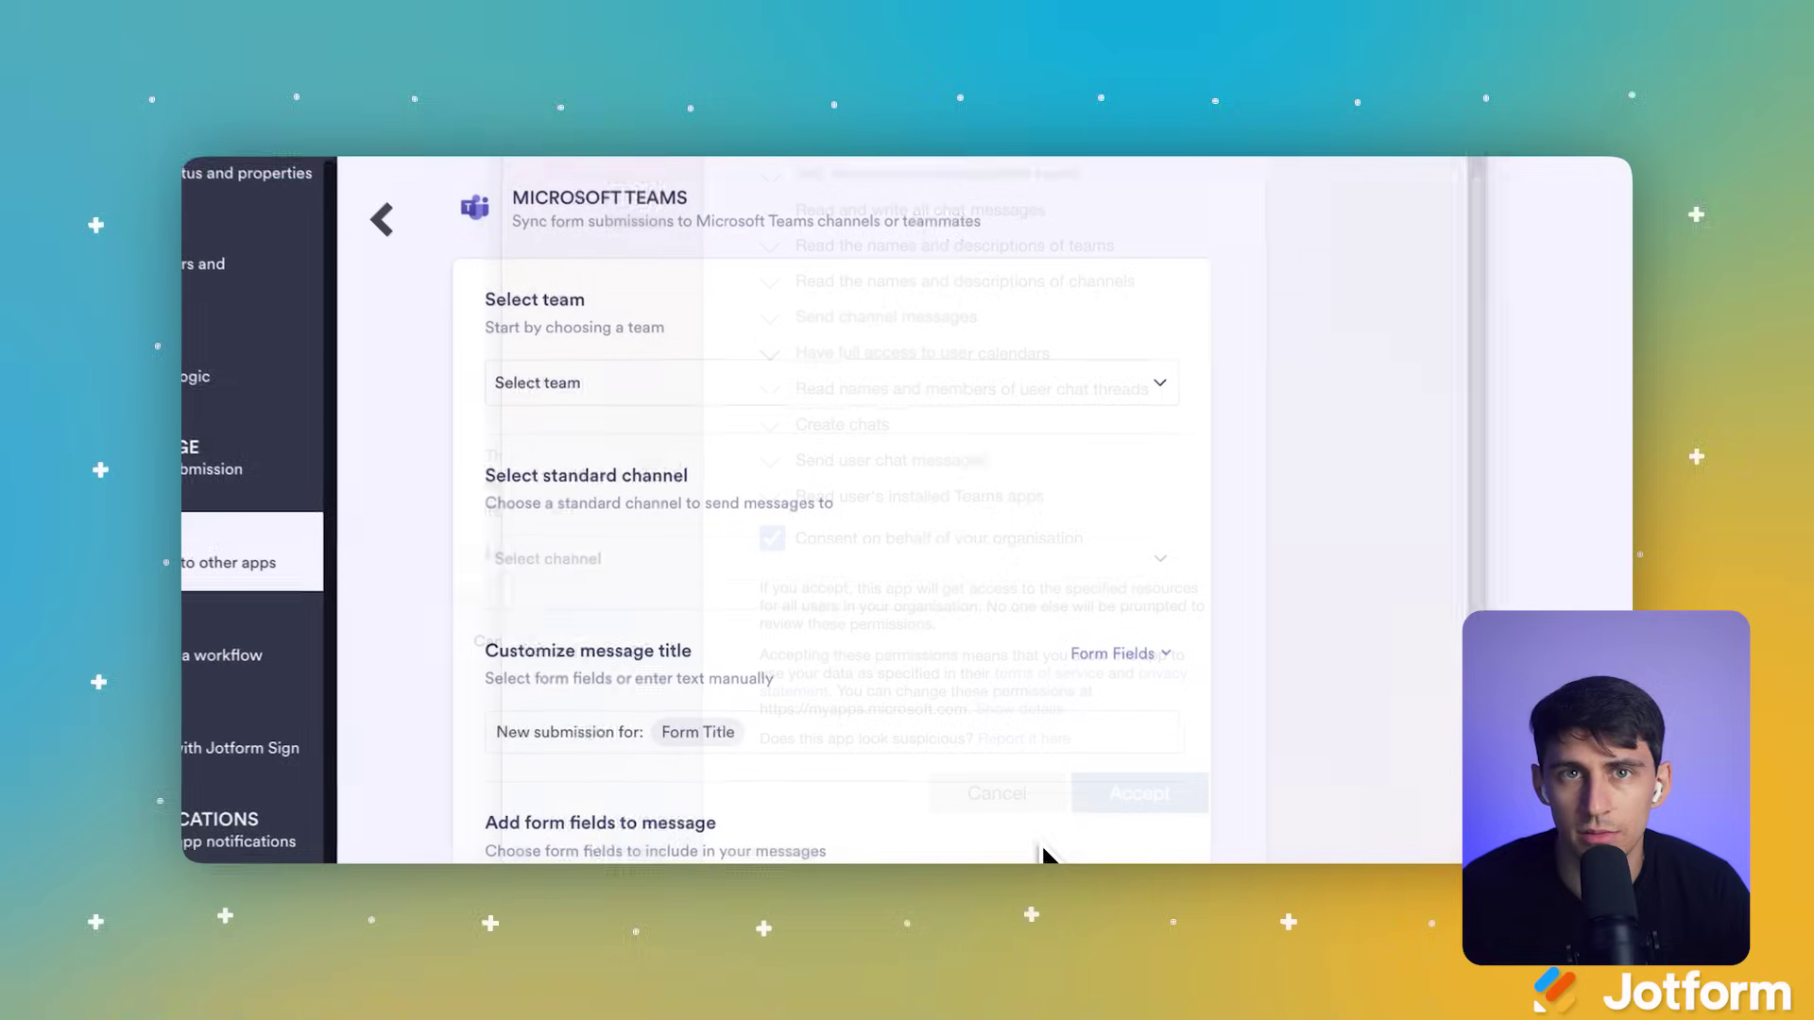
Step: Set the integration to post to the Rise team's Jotform Channel
left_click(863, 380)
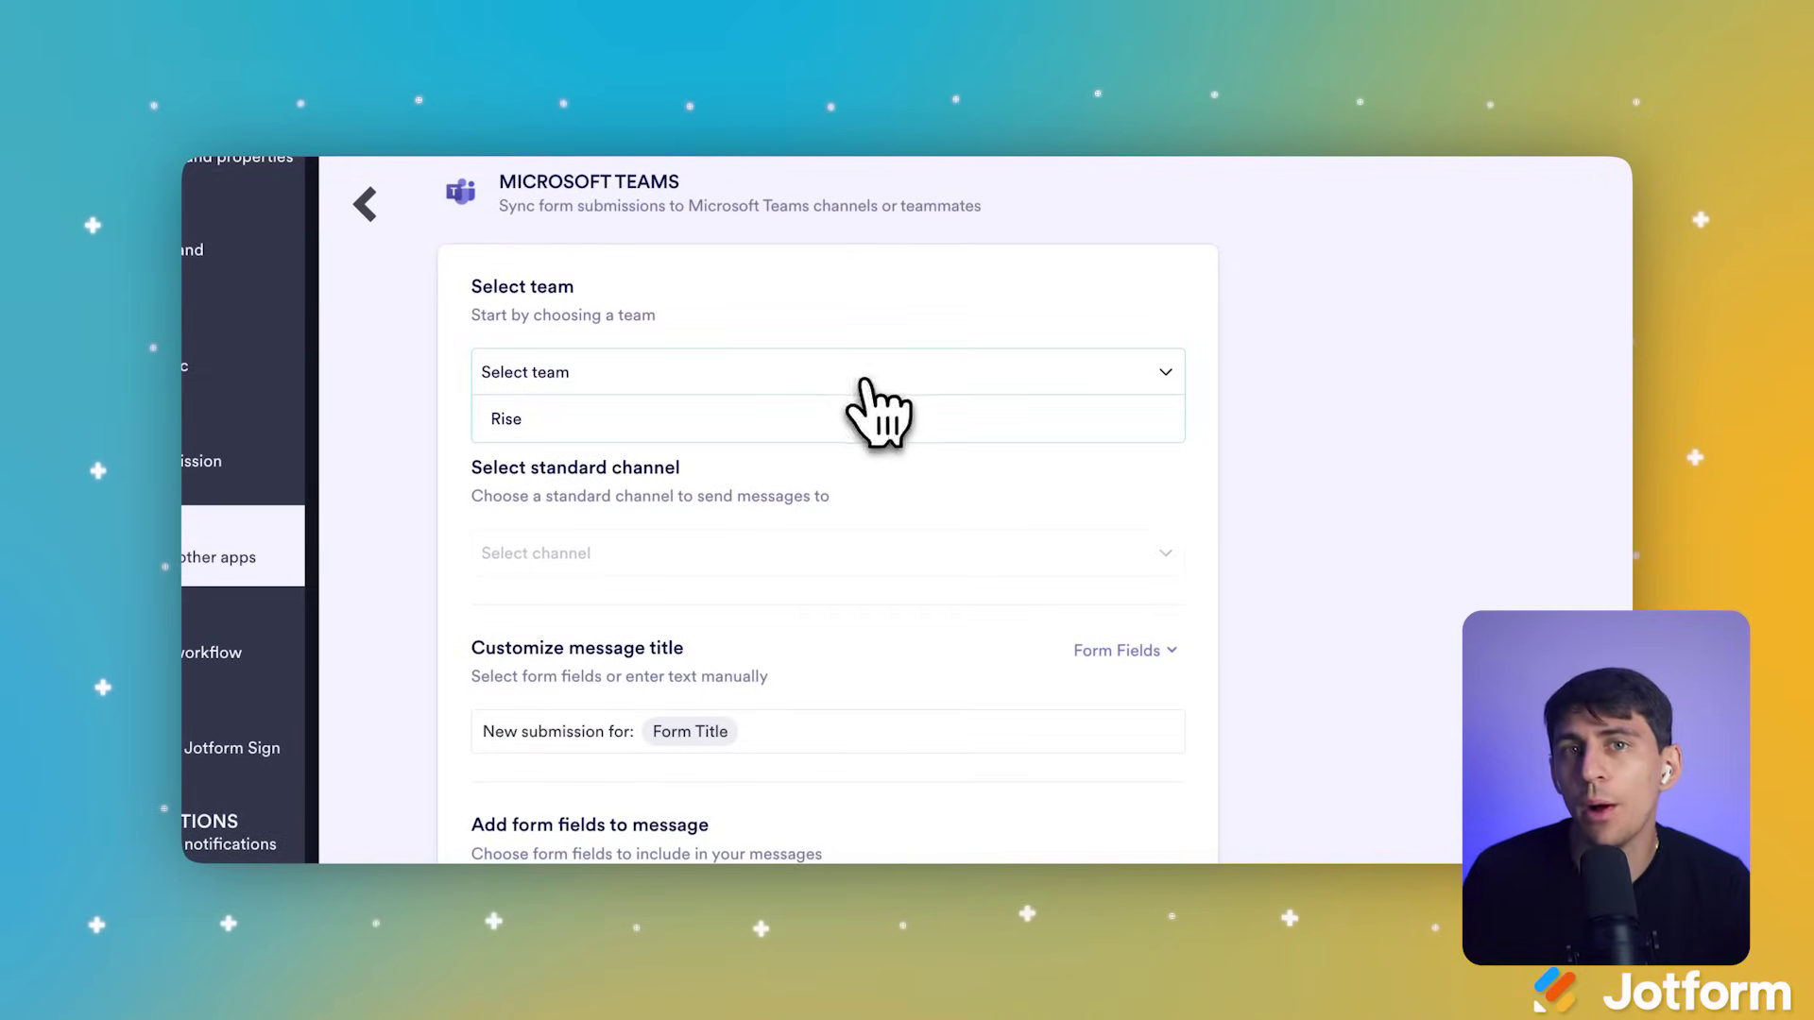
left_click(803, 417)
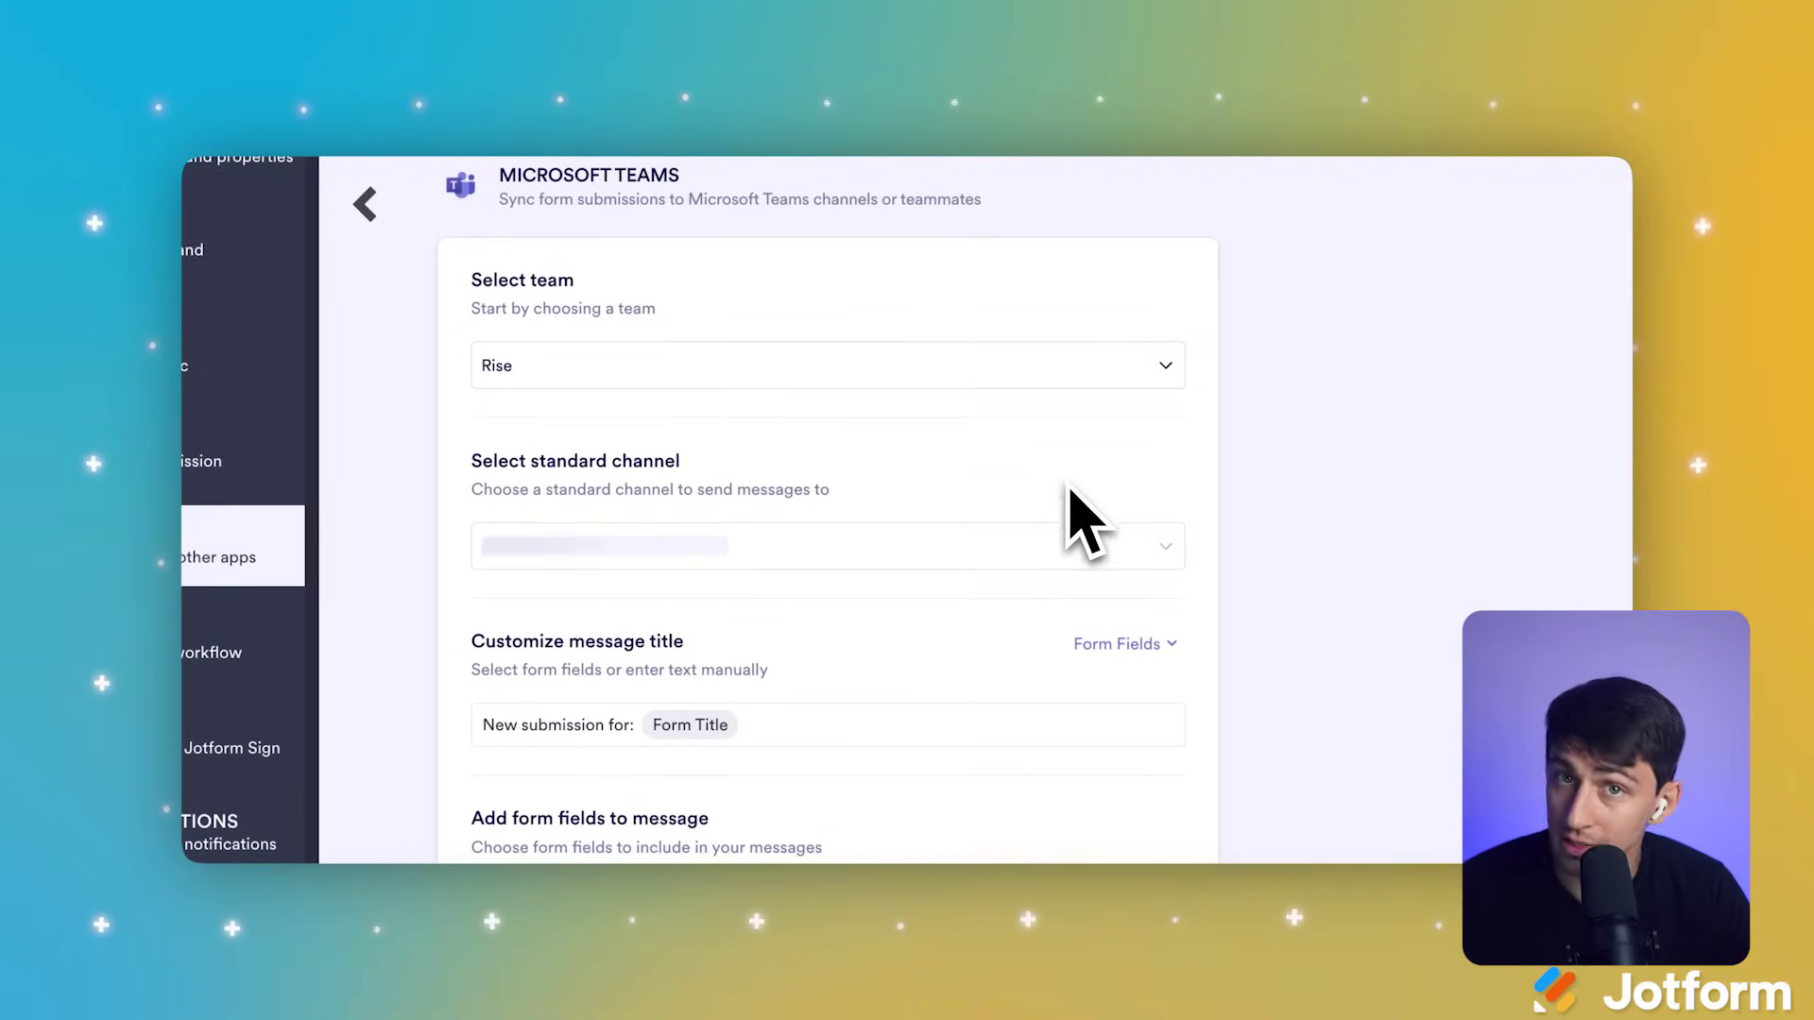
scroll(1081, 524, "down", 2)
left_click(1028, 460)
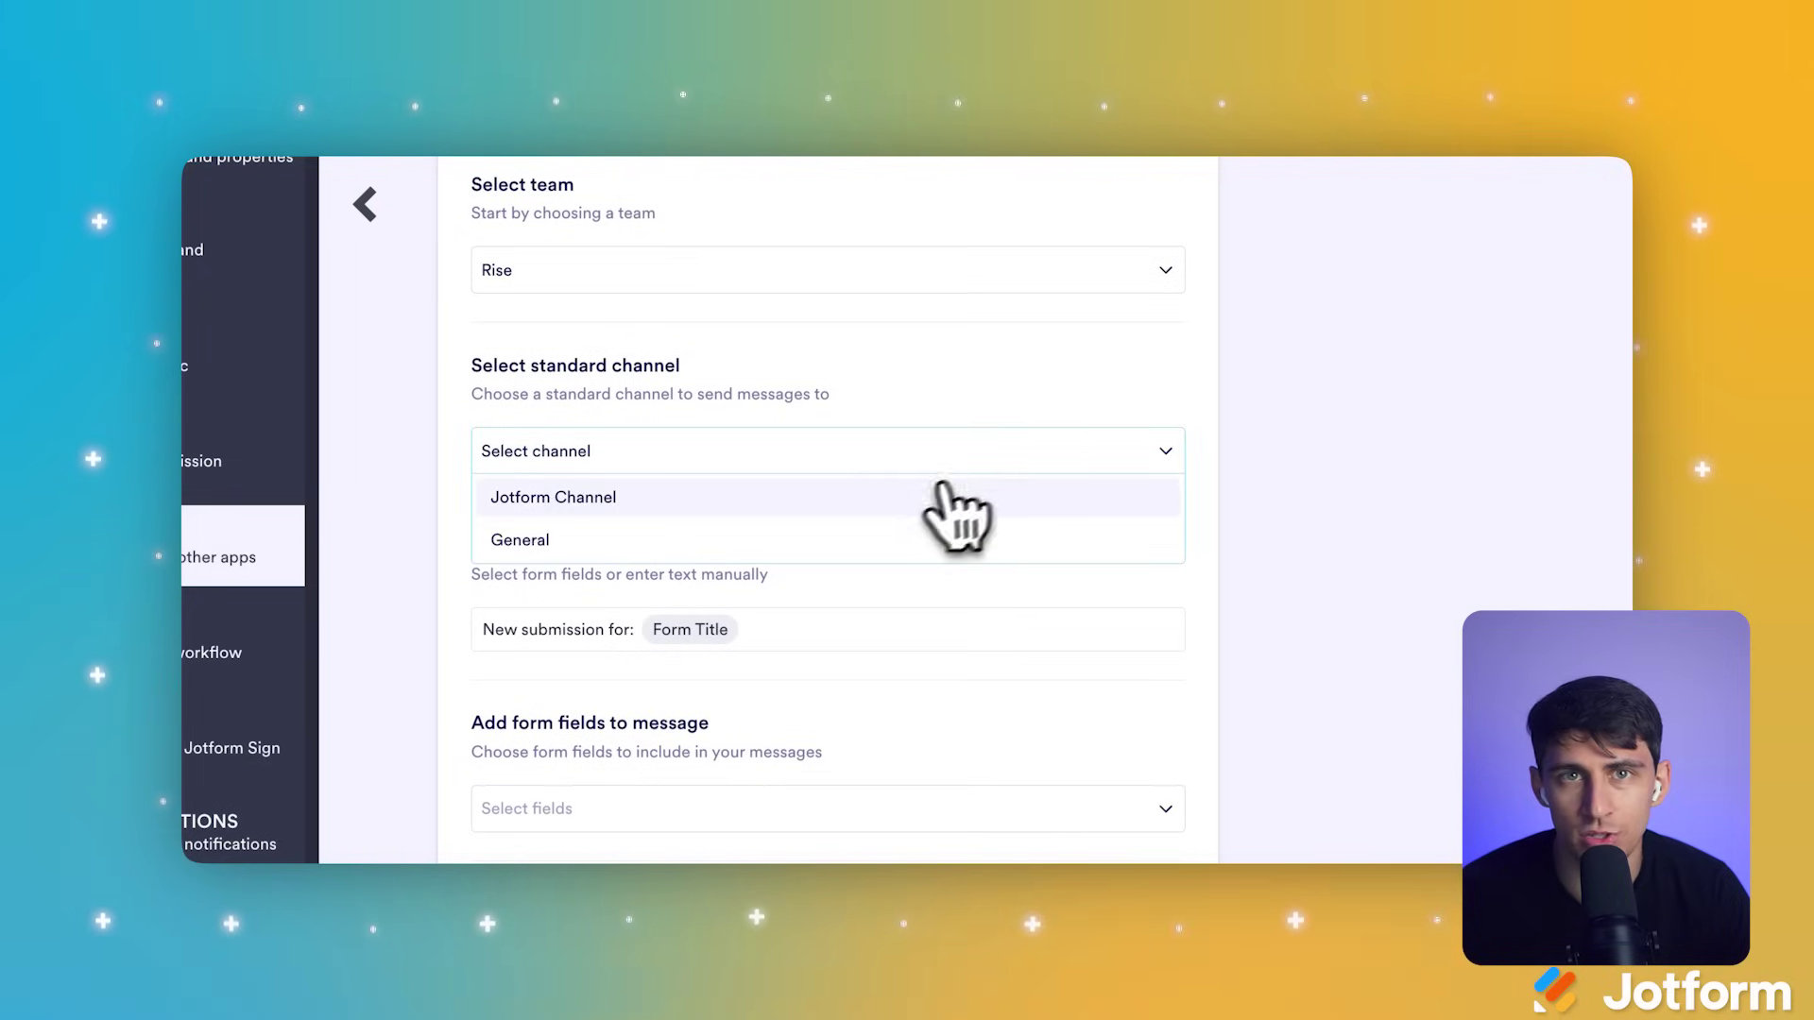
left_click(910, 495)
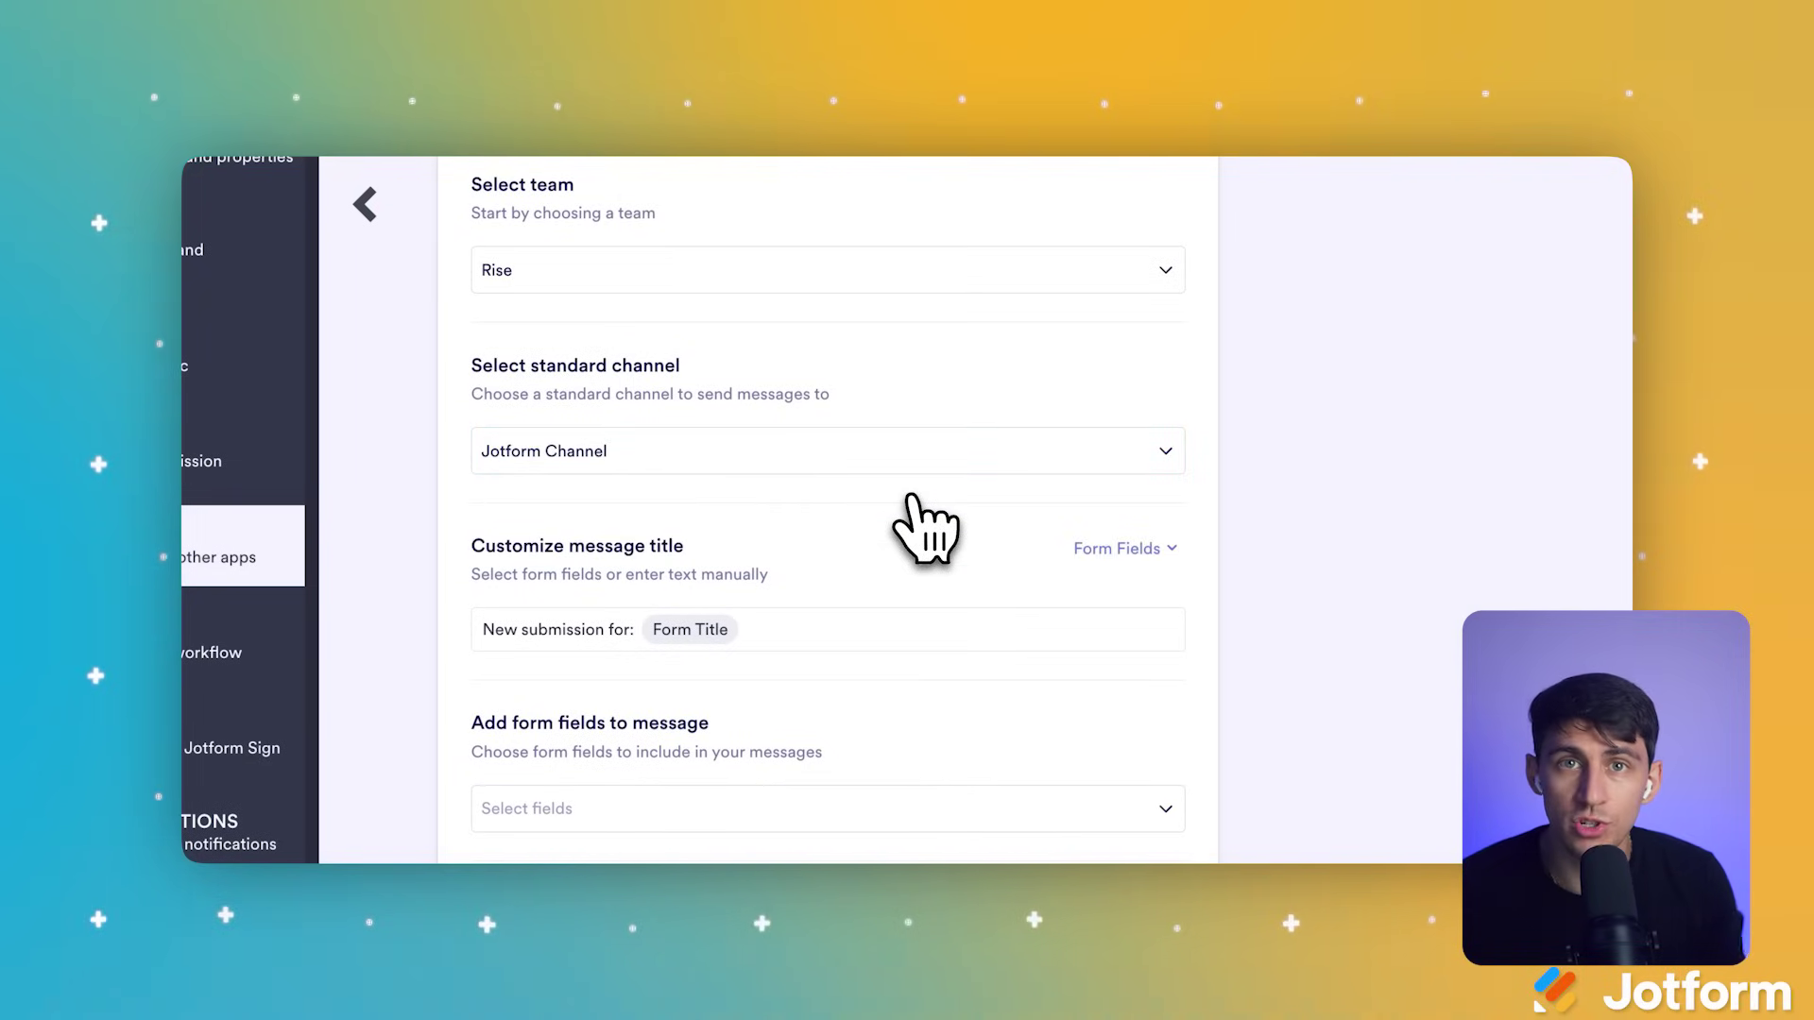
Step: Include the Name, Email, Phone Number and Appointment fields in the Teams messages
scroll(910, 496, "down", 1)
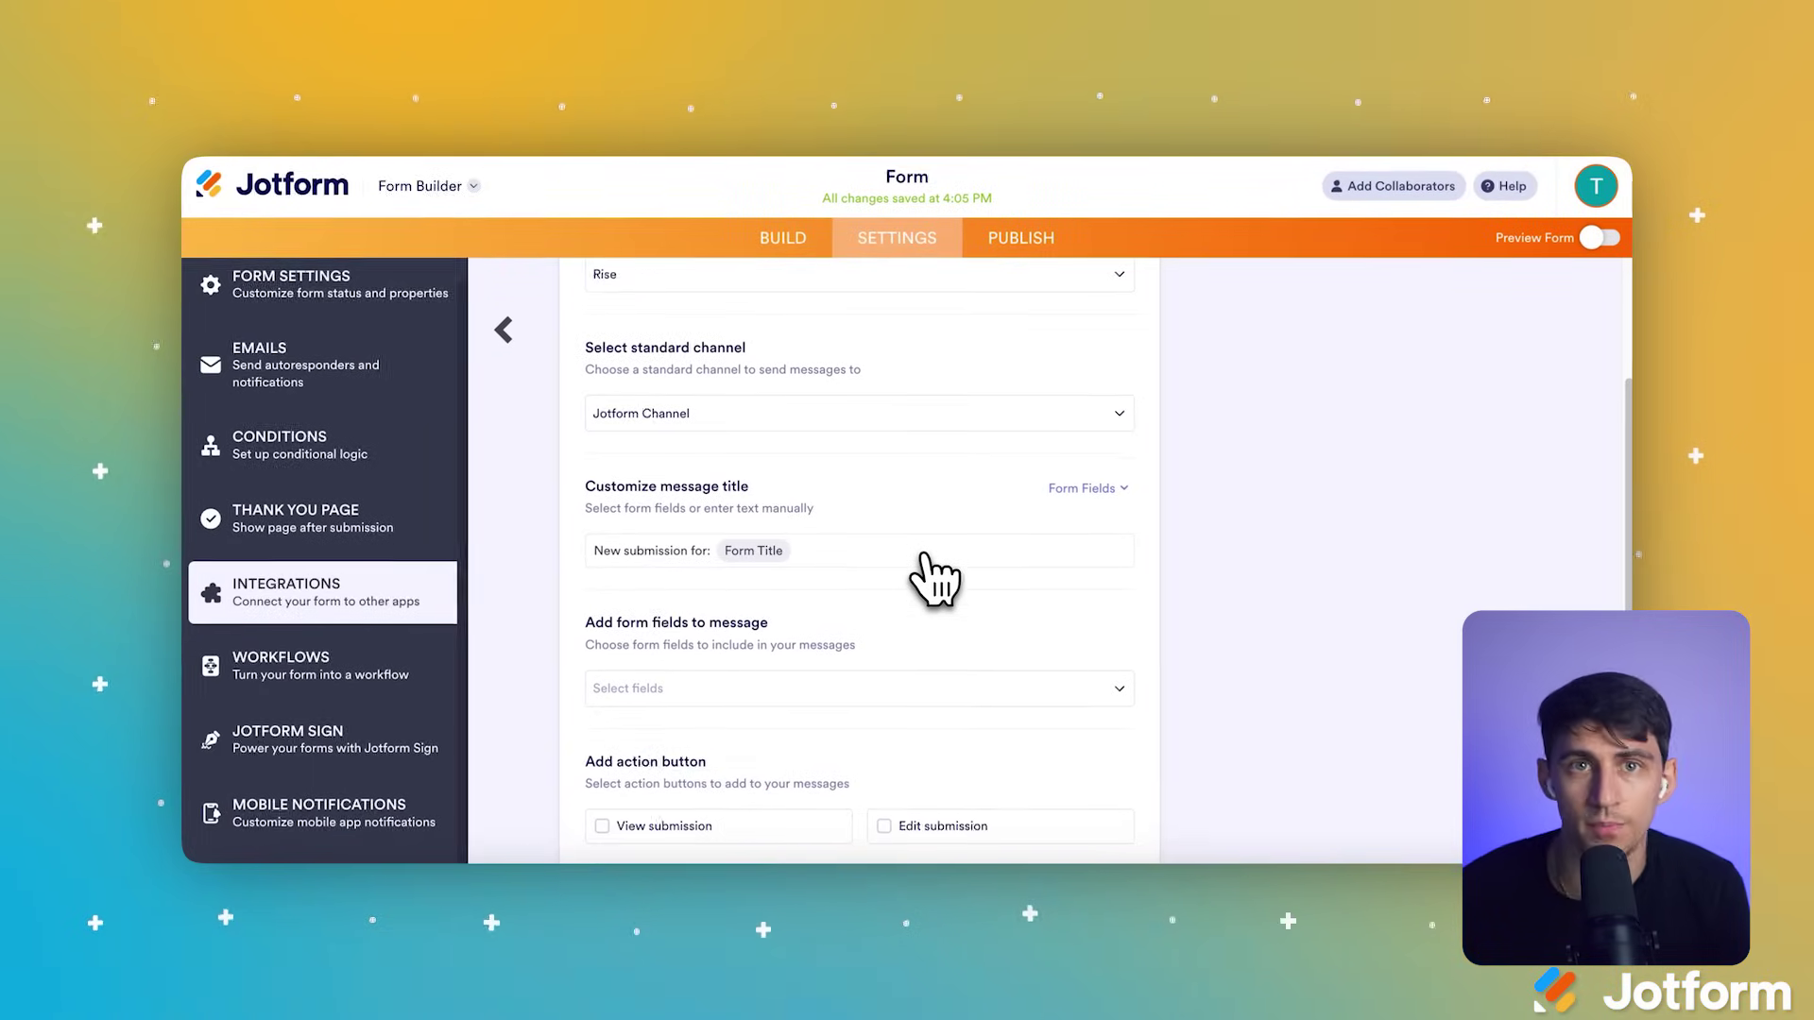
scroll(924, 557, "down", 2)
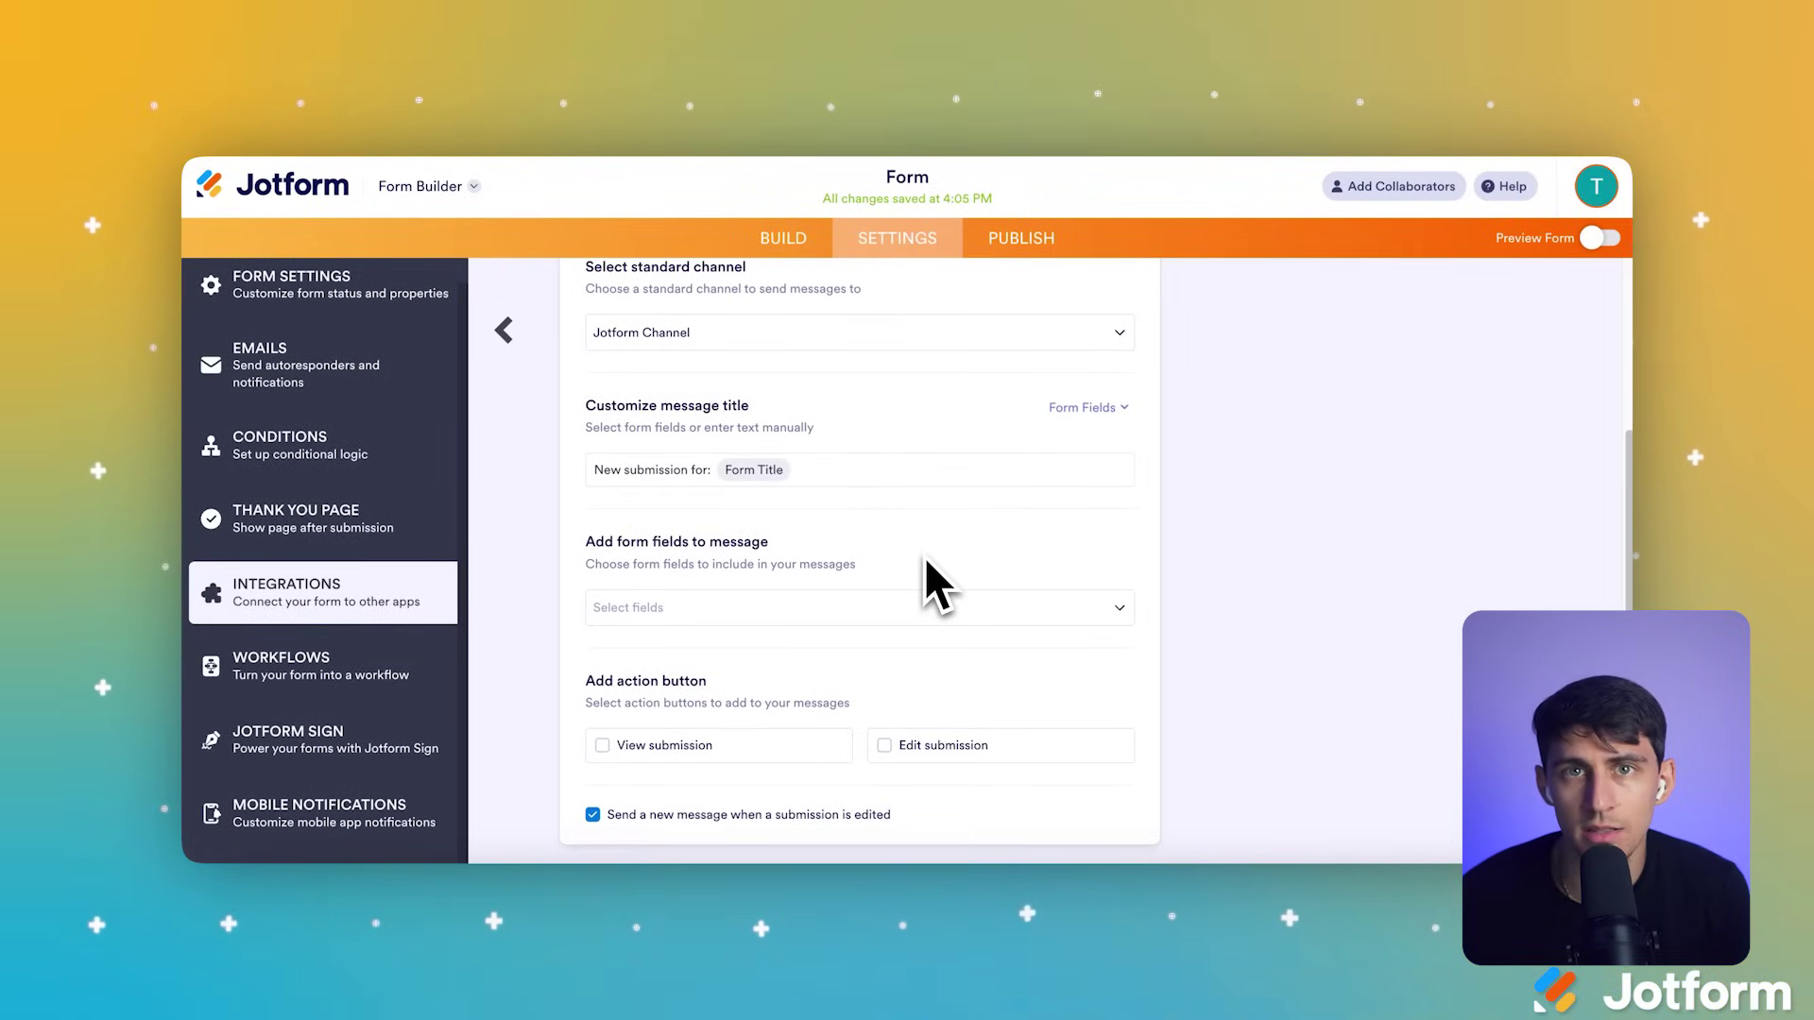
scroll(926, 564, "down", 1)
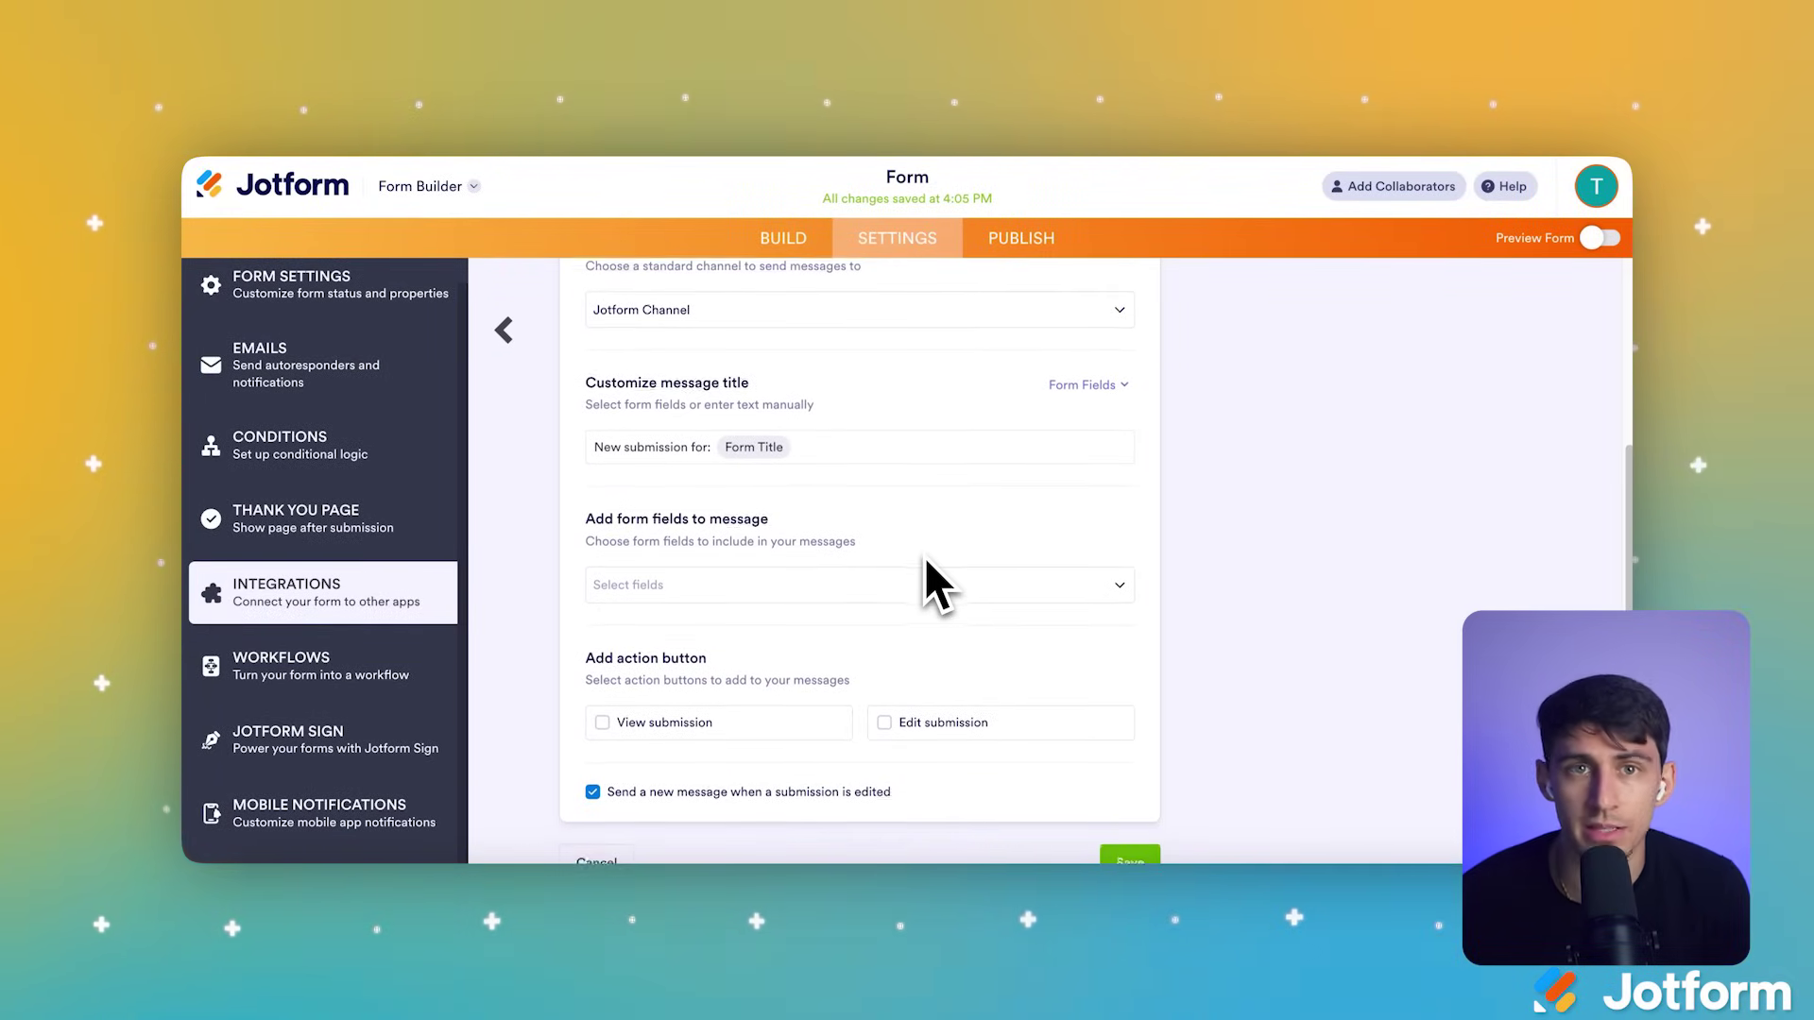
scroll(924, 557, "down", 1)
left_click(924, 553)
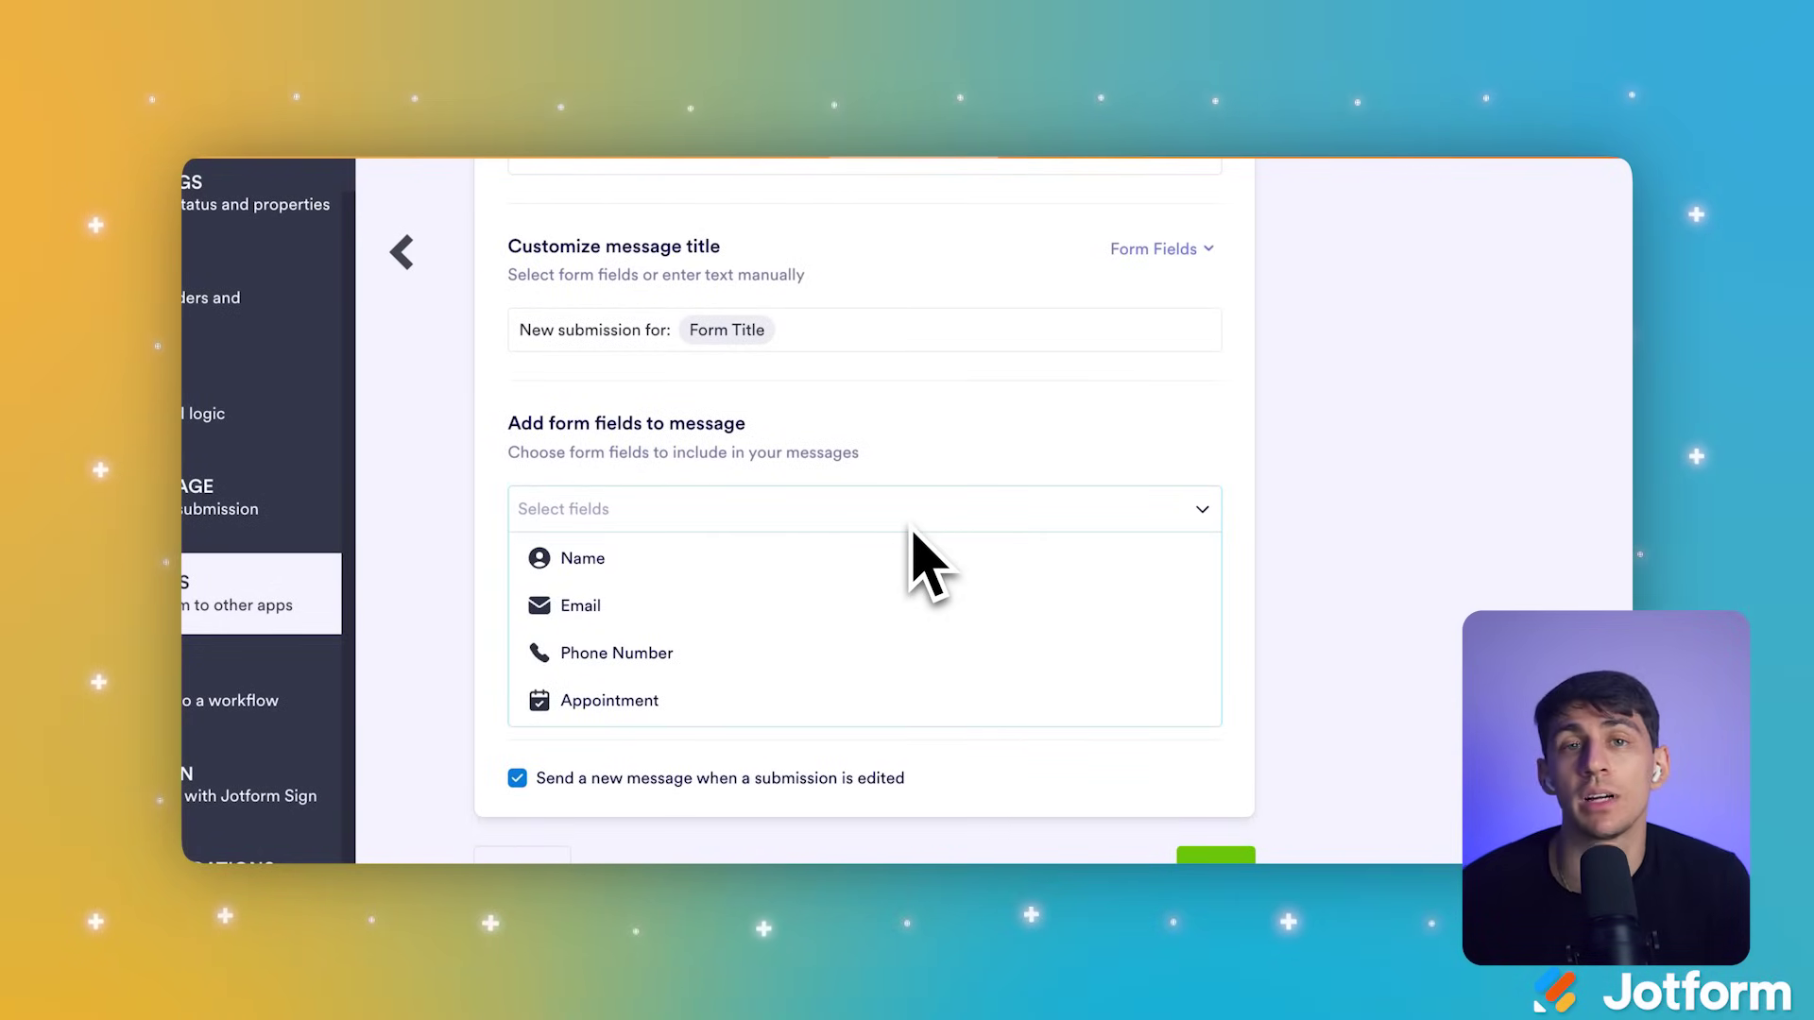
left_click(866, 561)
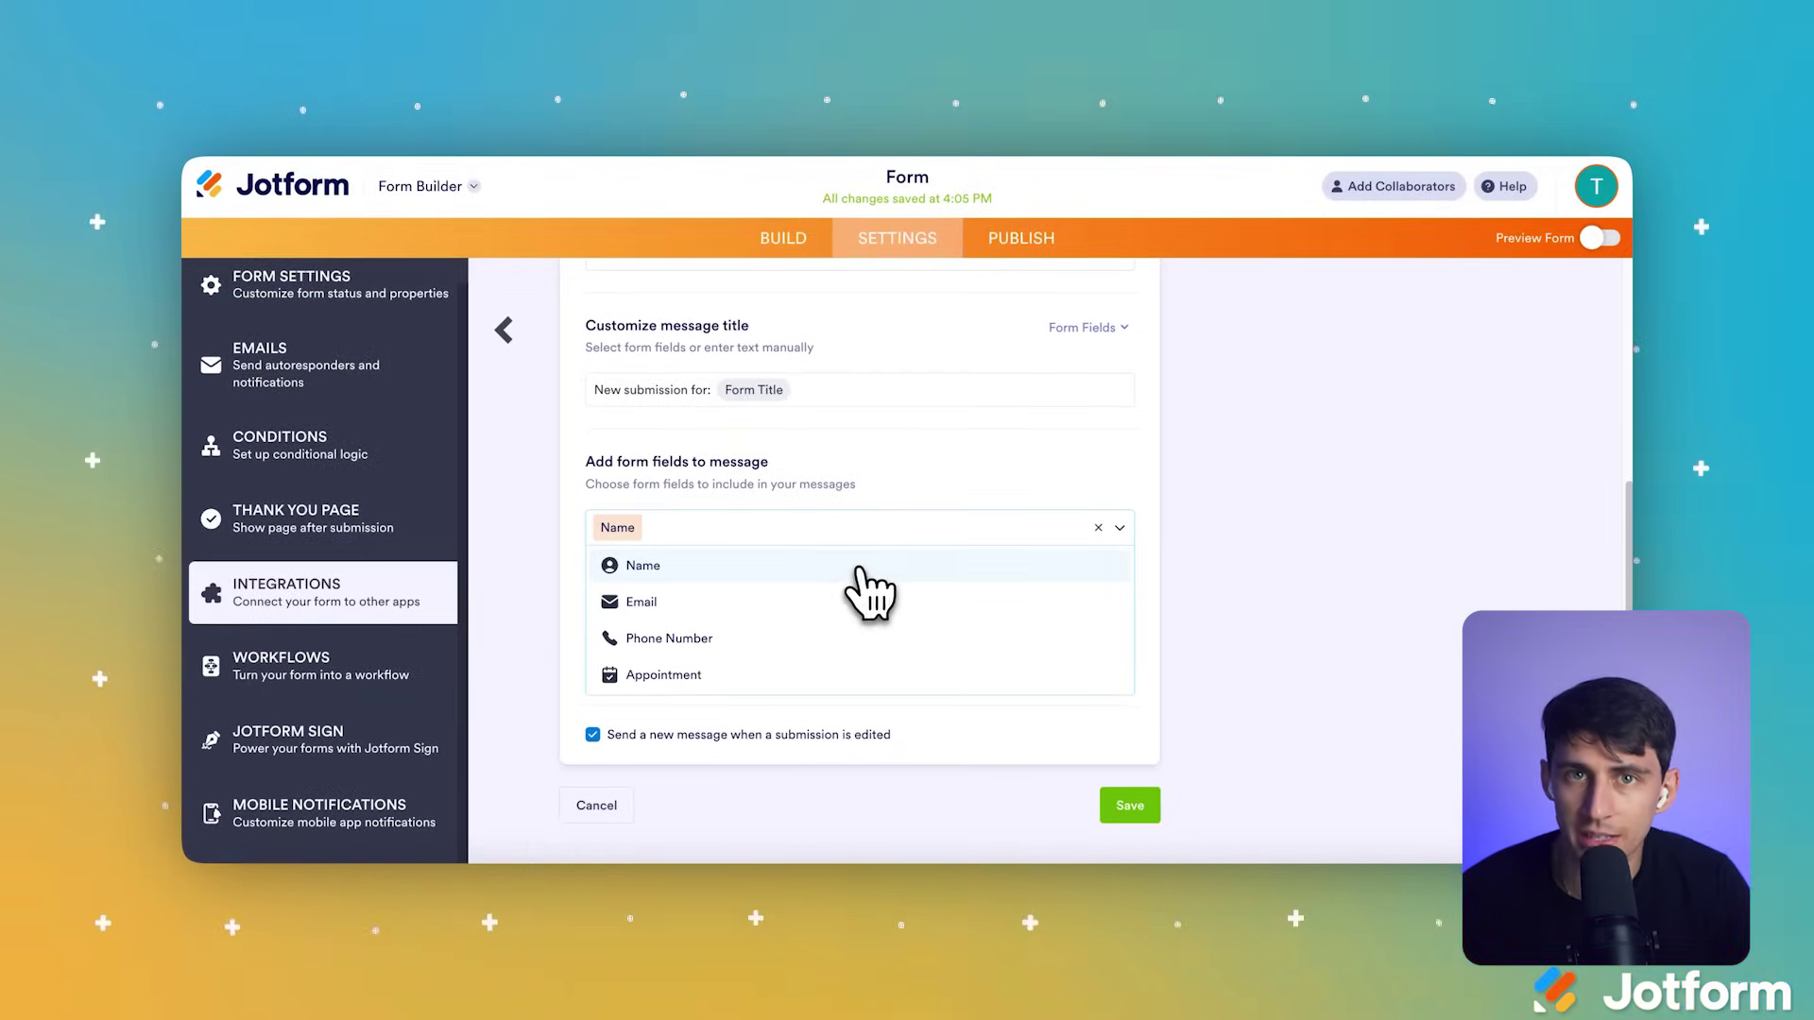
left_click(856, 602)
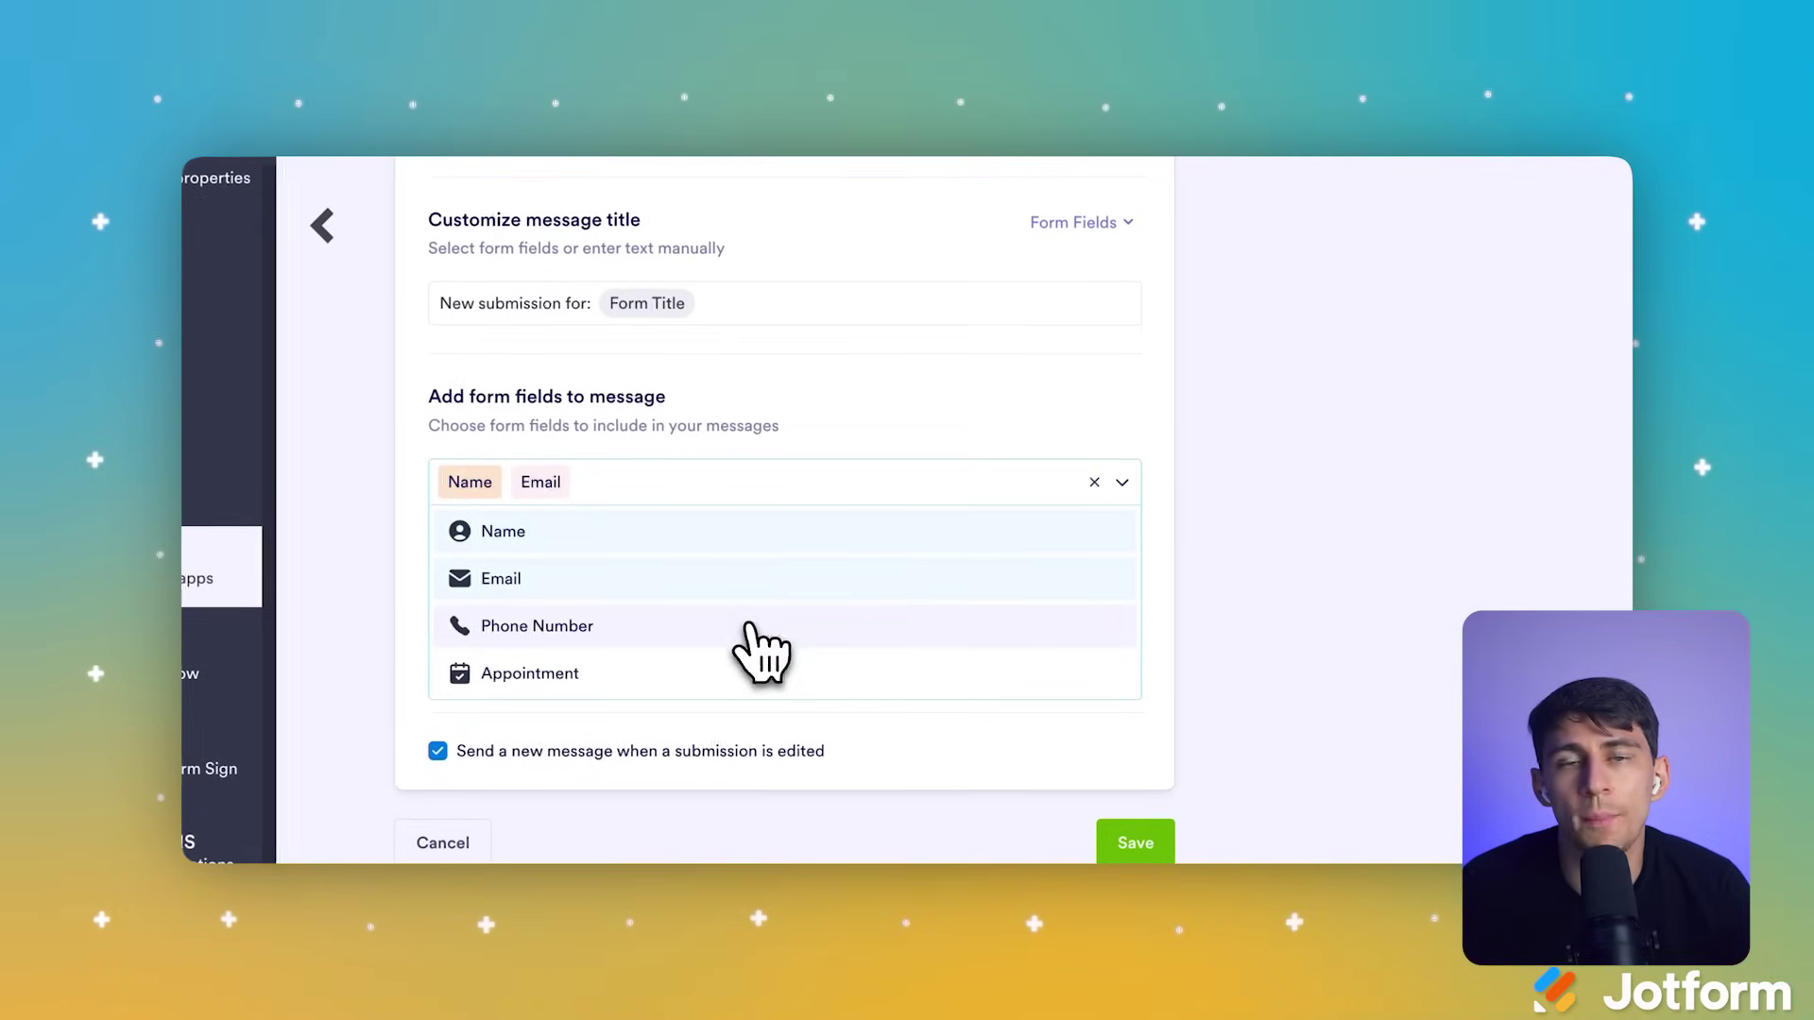
left_click(751, 626)
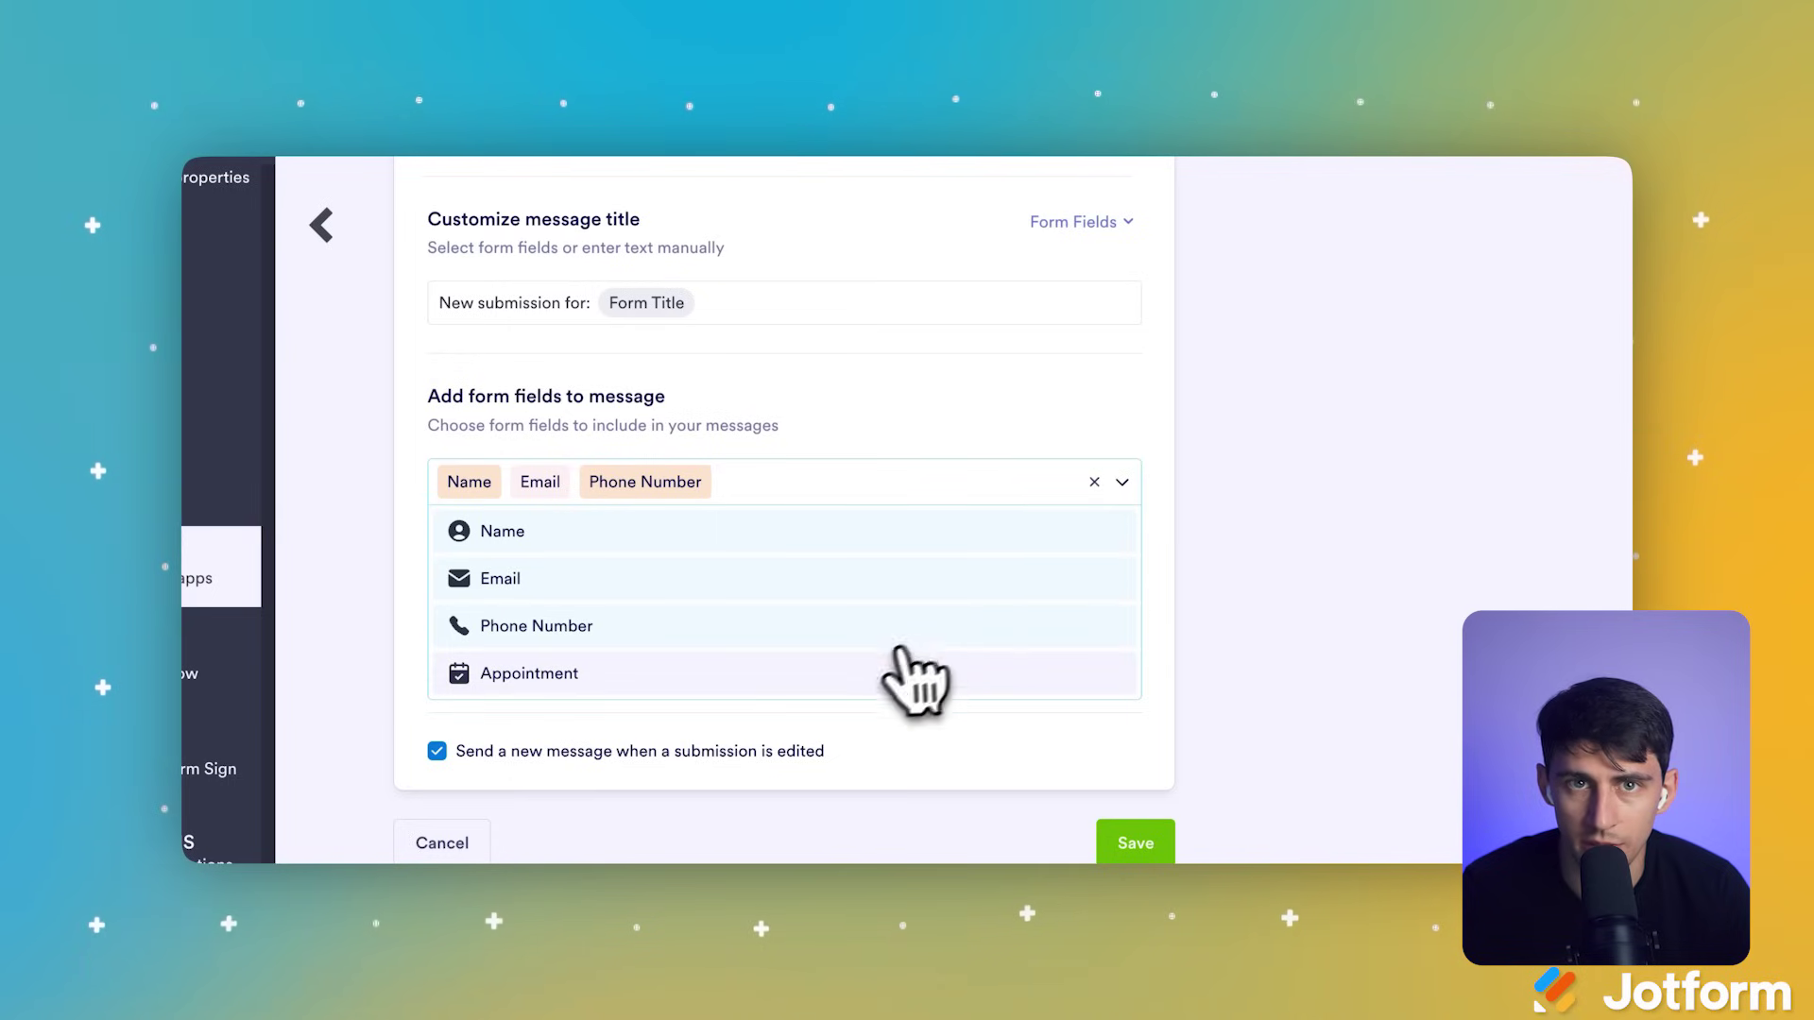
left_click(874, 673)
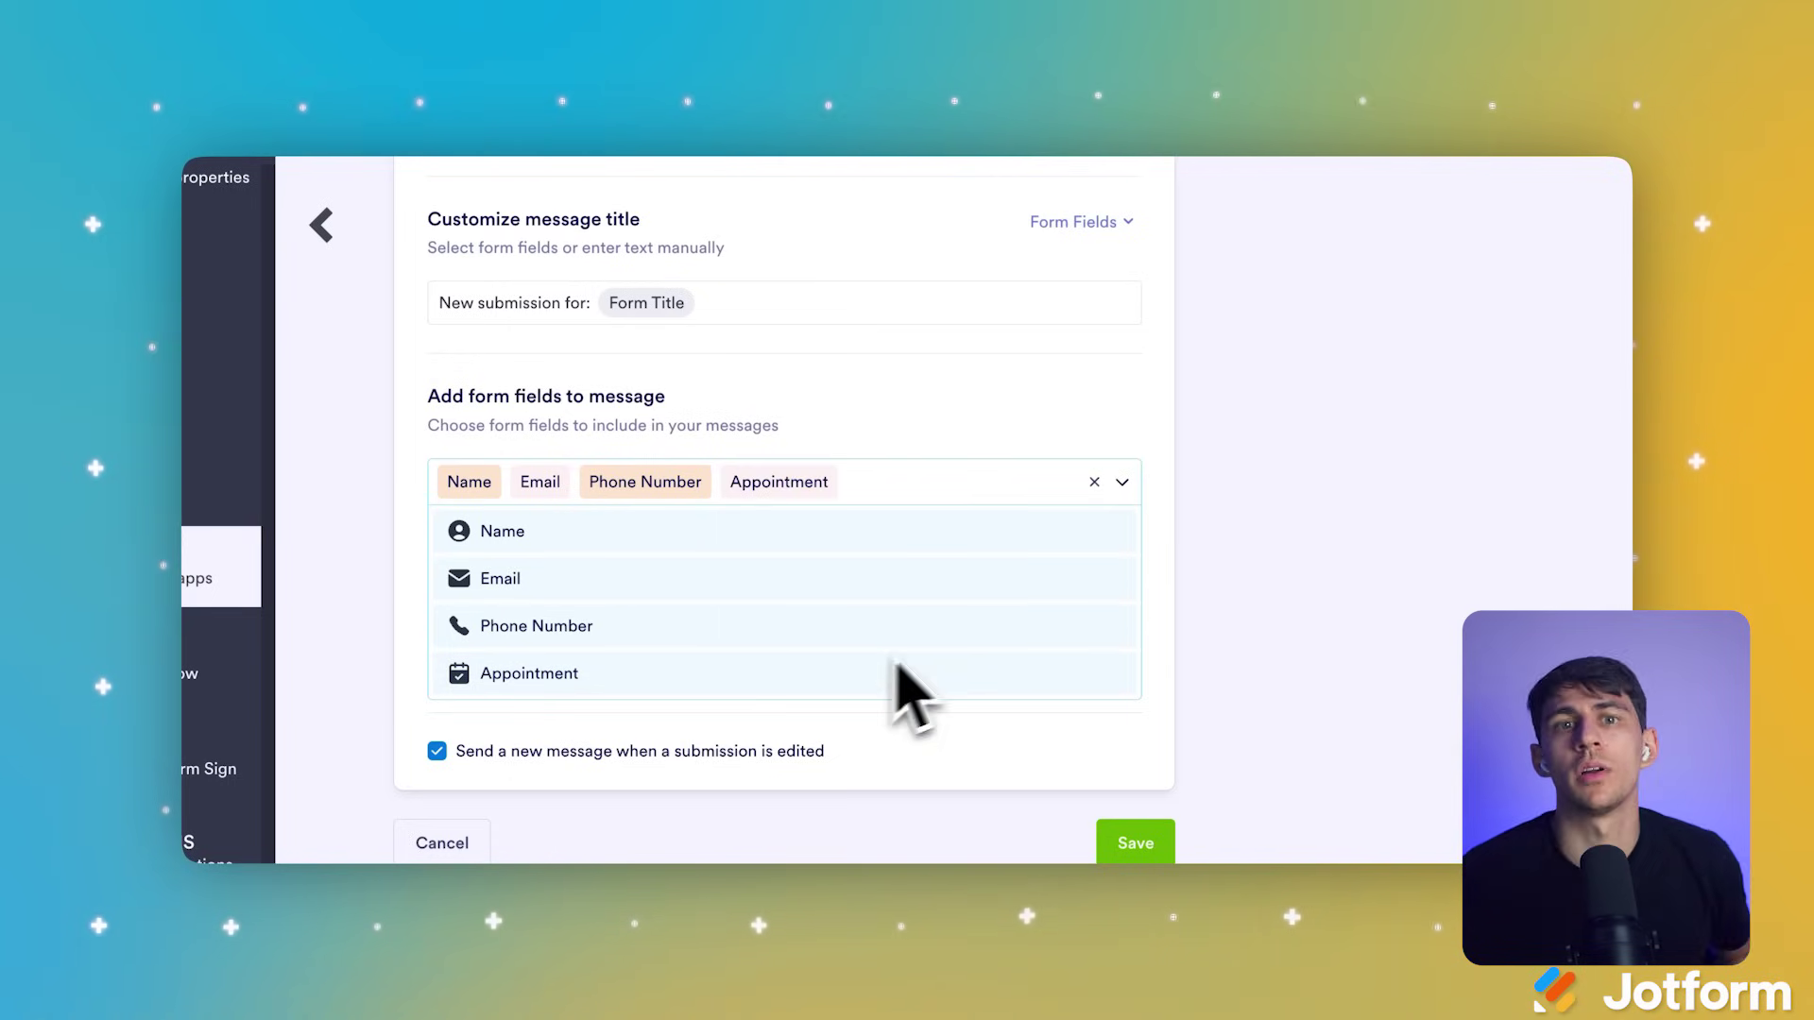
left_click(1133, 499)
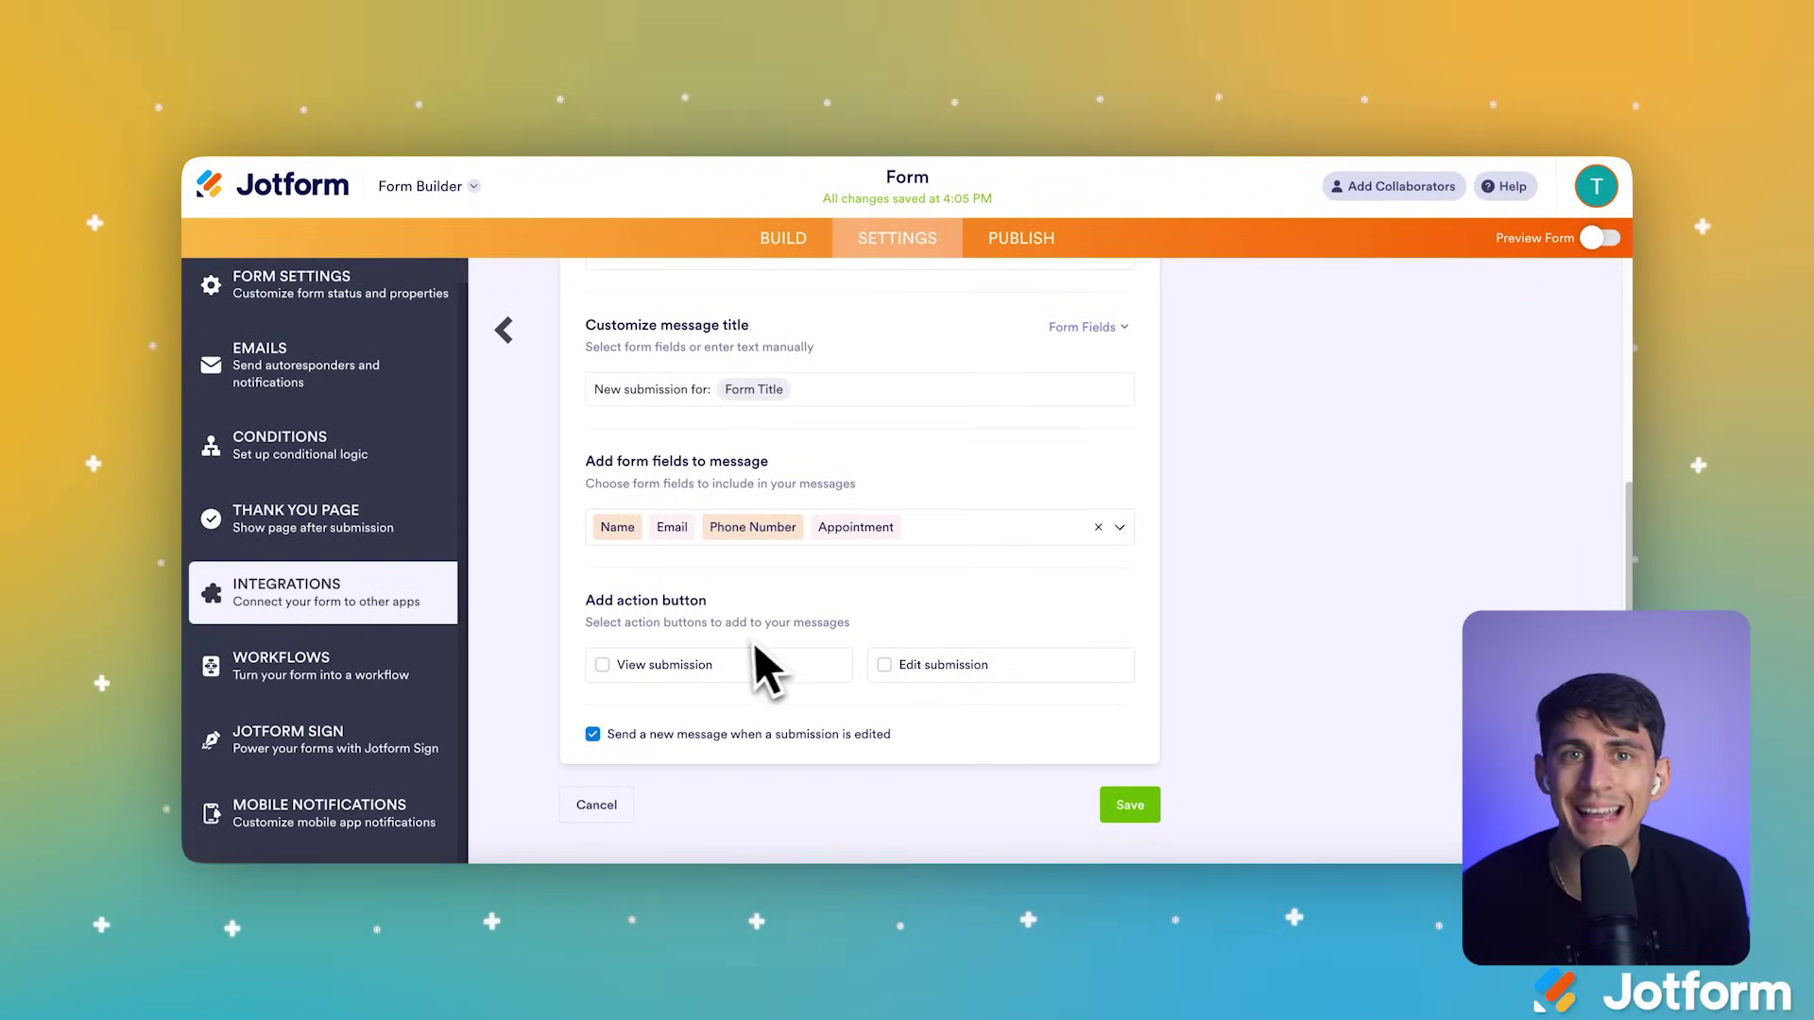
Step: Add View submission and Edit submission buttons and save the integration
left_click(742, 665)
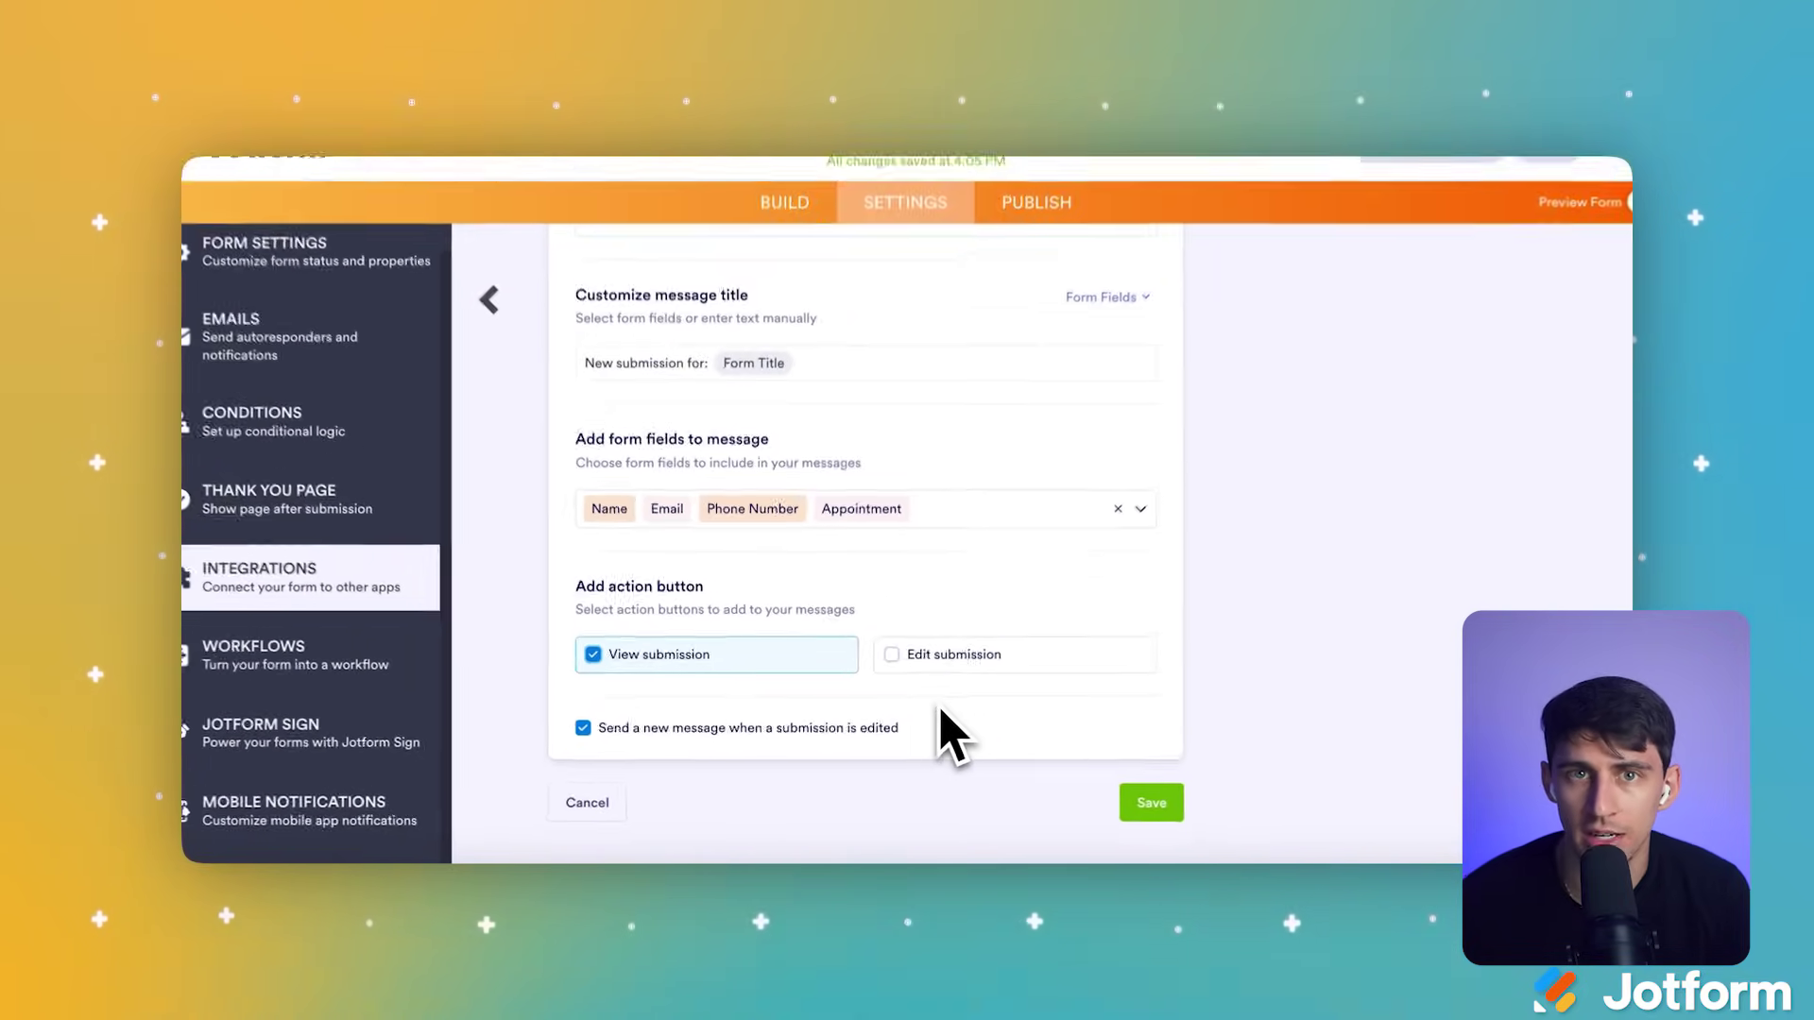
left_click(945, 613)
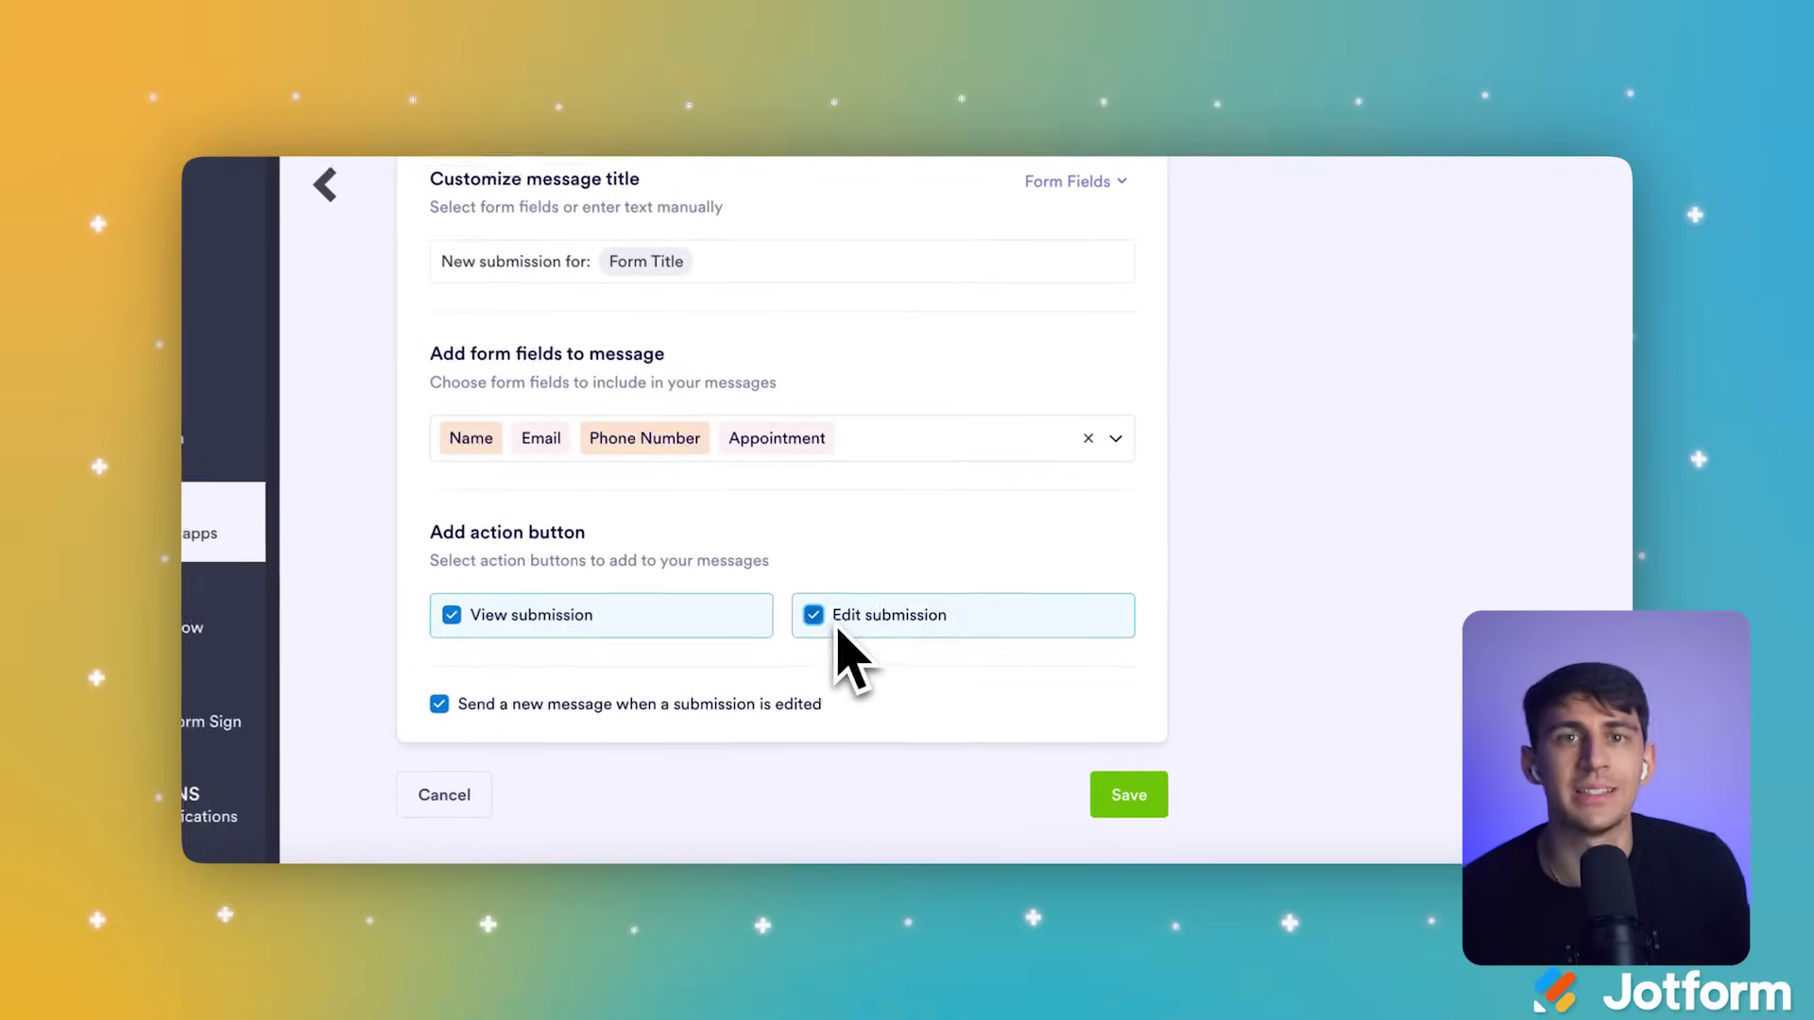
left_click(1155, 793)
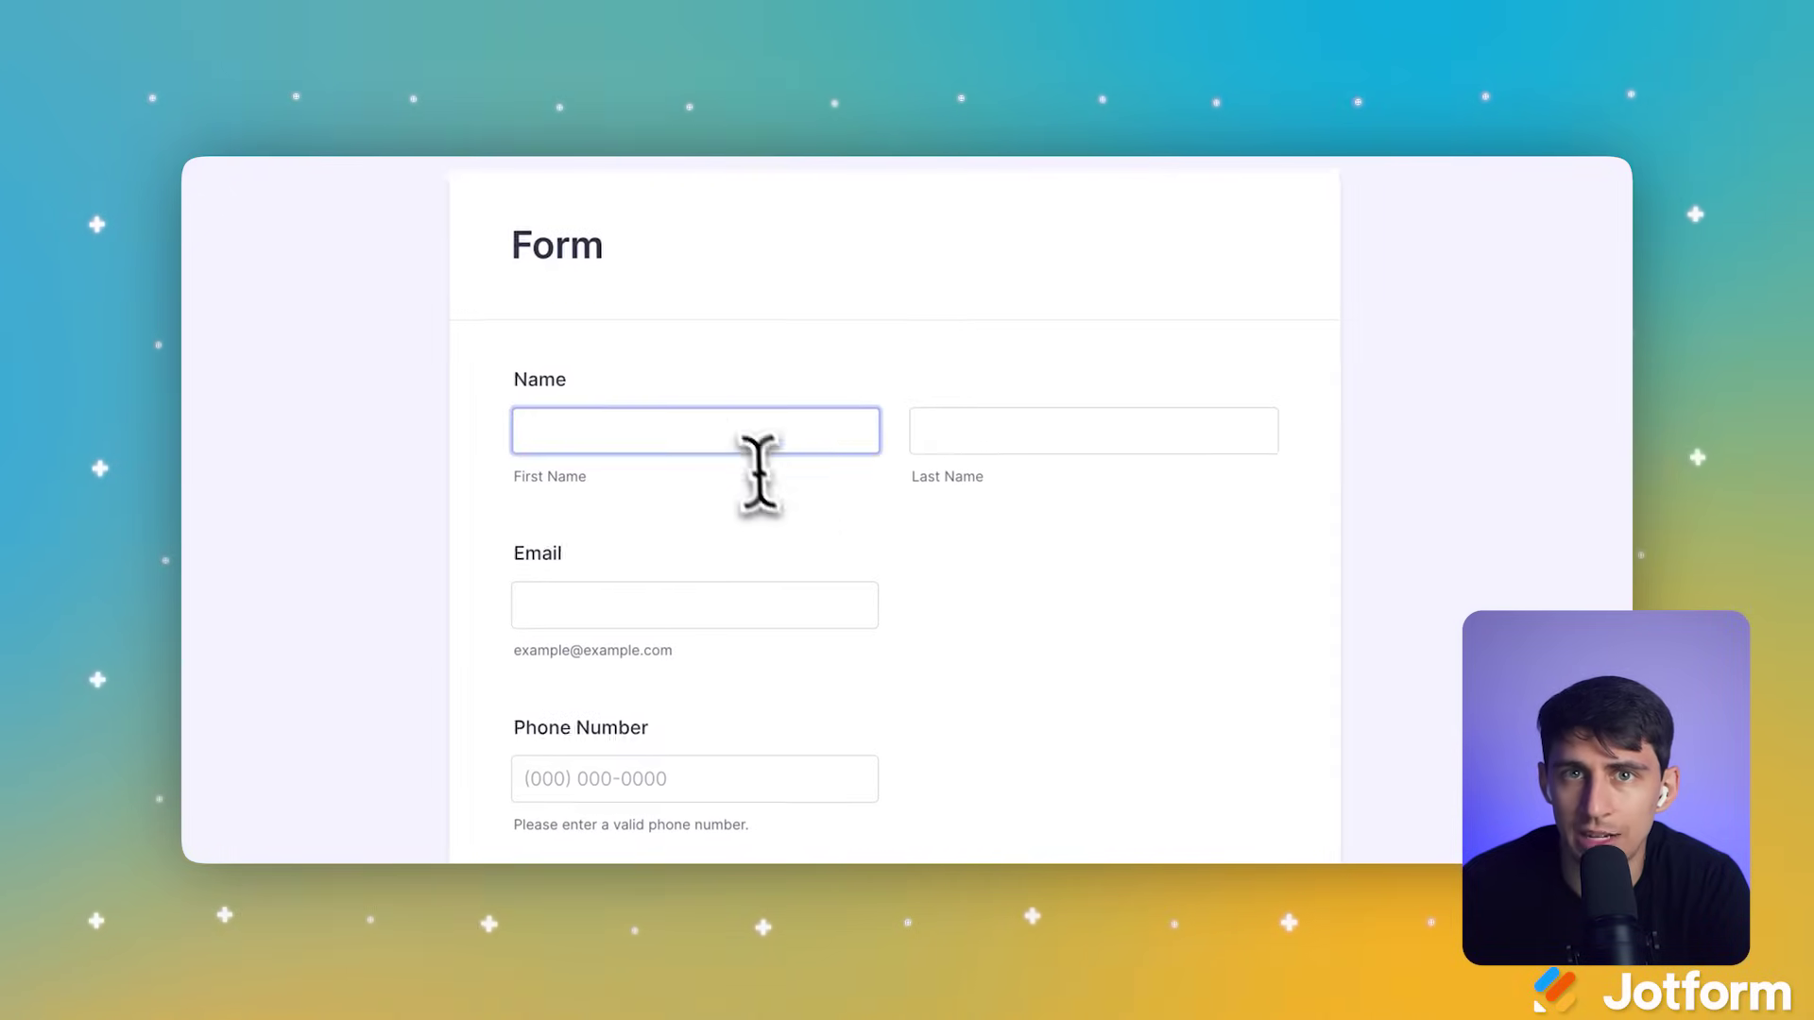
Step: Fill in the first name, last name and e-mail address fields on the preview form
left_click(756, 439)
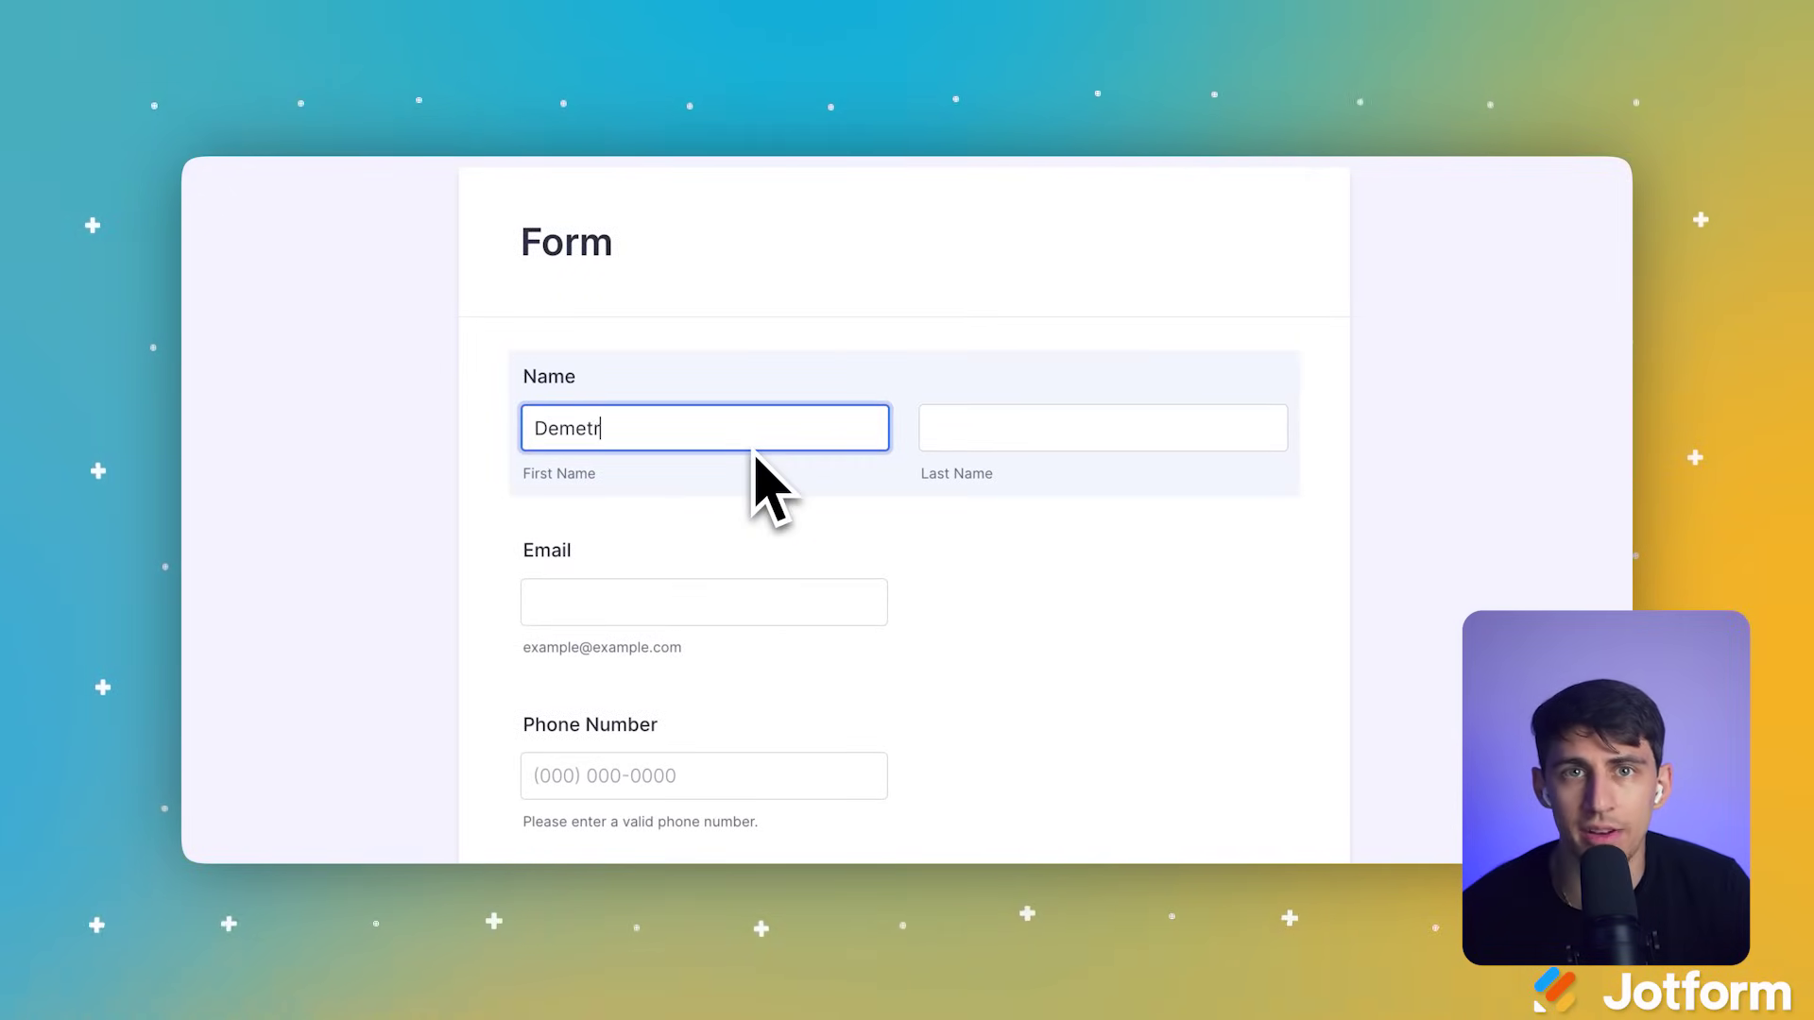
left_click(1028, 437)
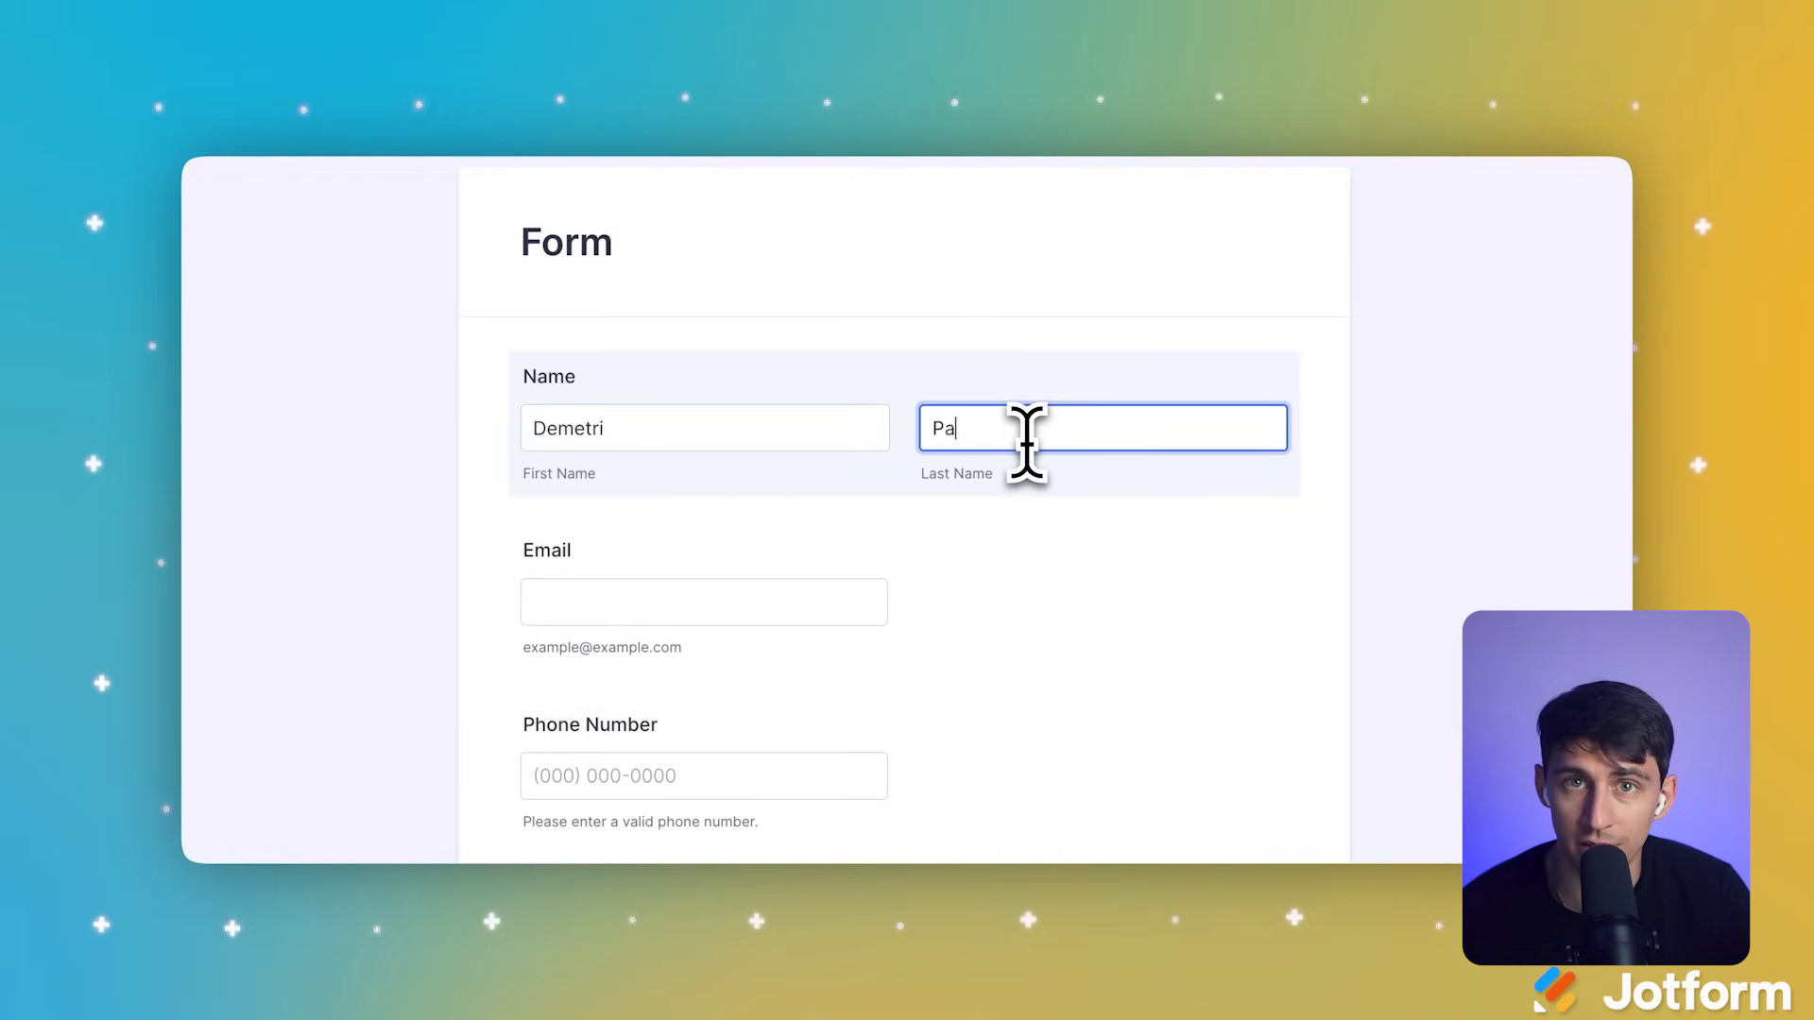
left_click(814, 595)
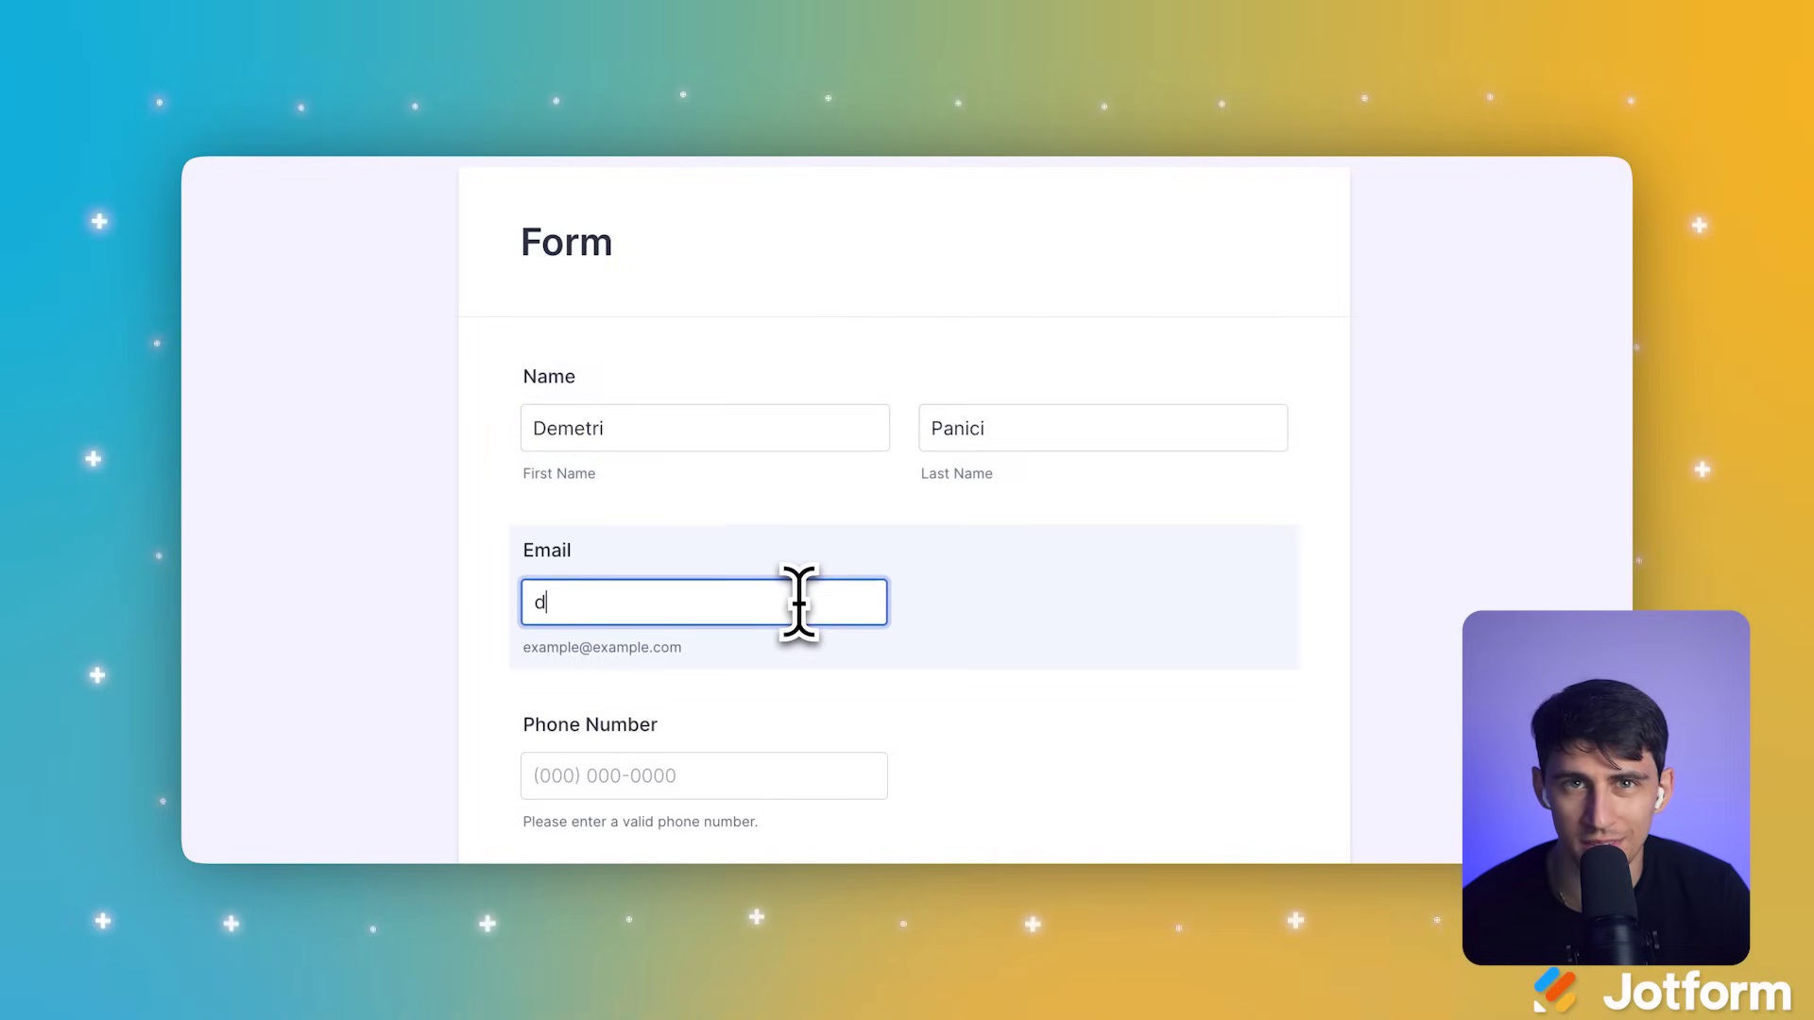
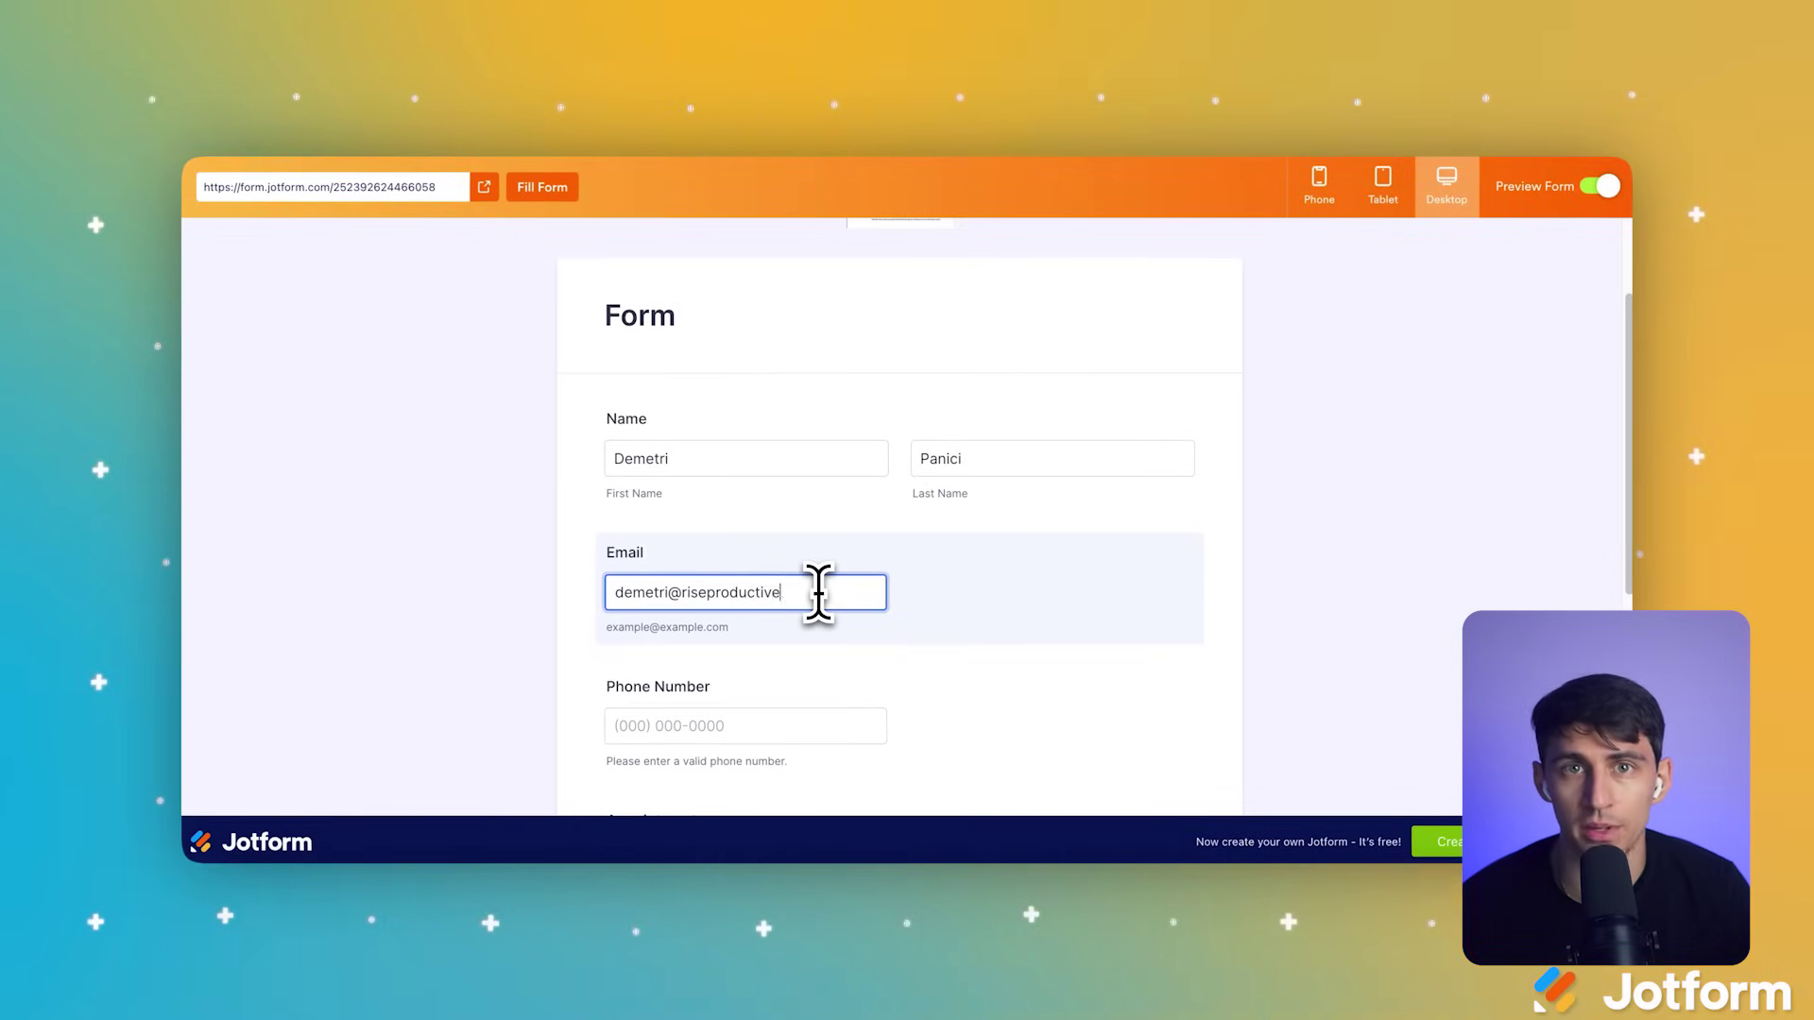
Step: Book the 2:00 PM slot on Friday, August 29, 2025 and submit the test appointment
scroll(815, 741, "down", 4)
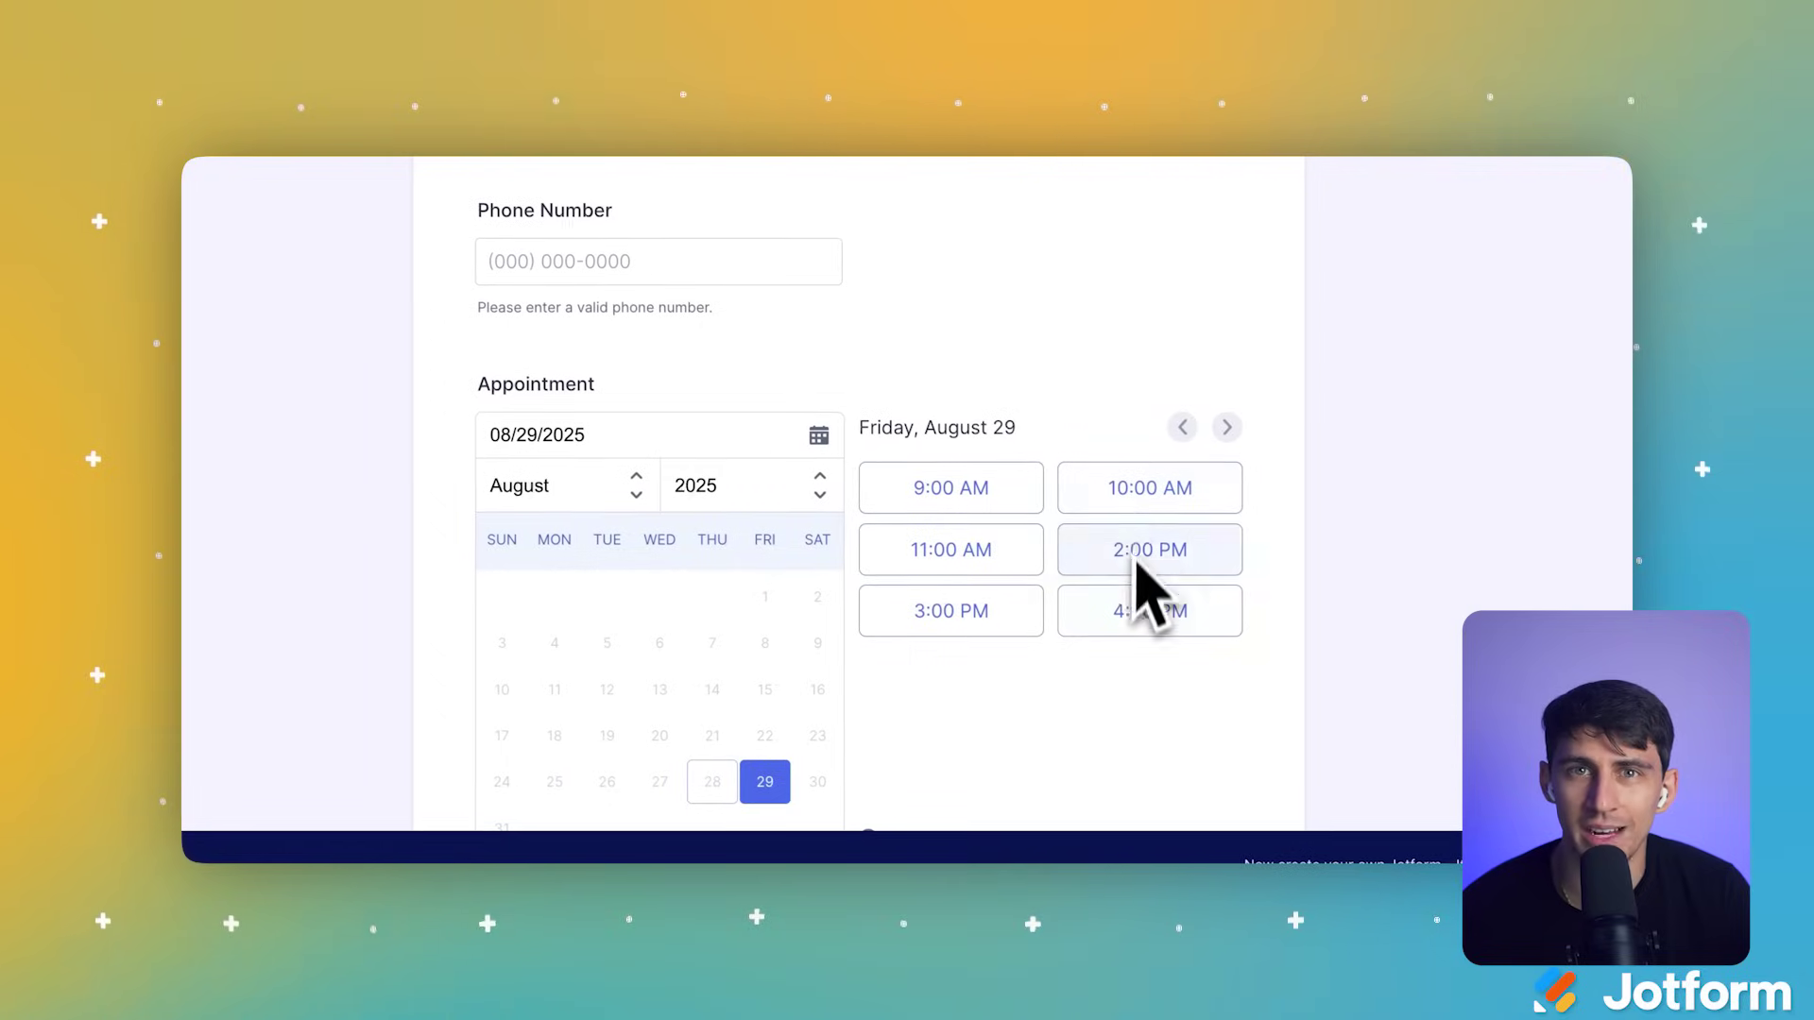
left_click(1098, 565)
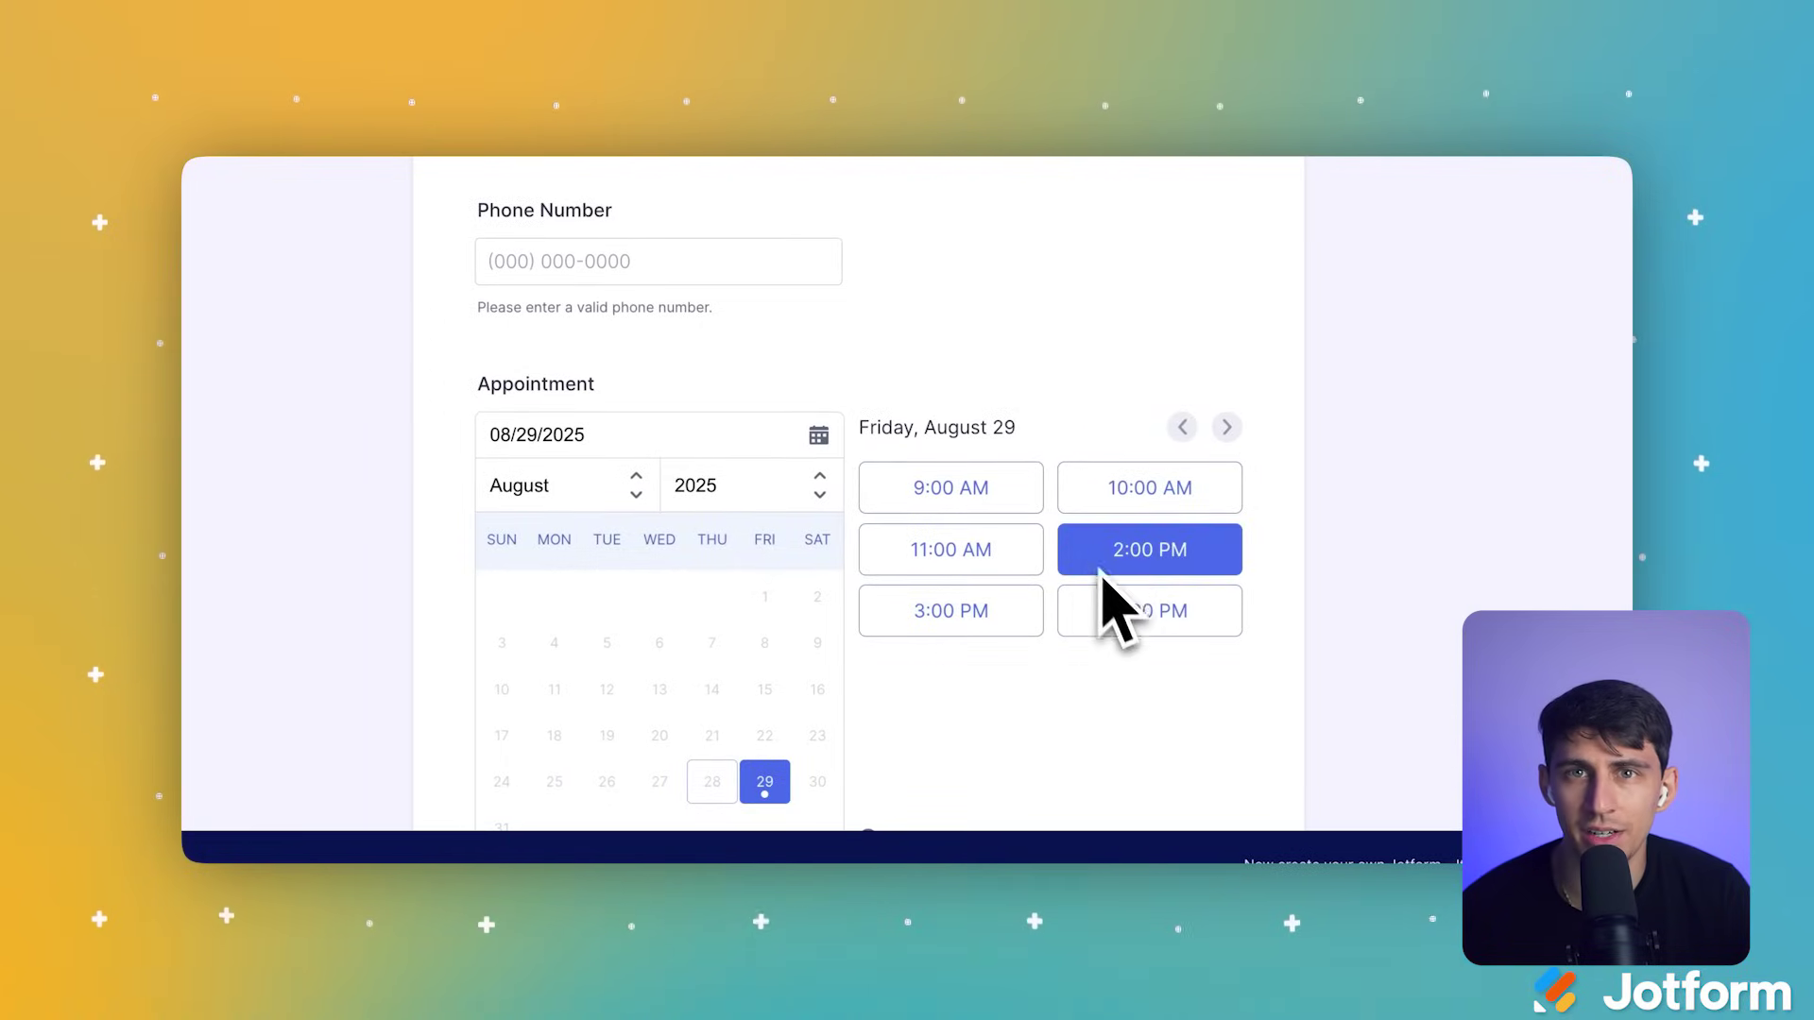
scroll(1101, 579, "down", 3)
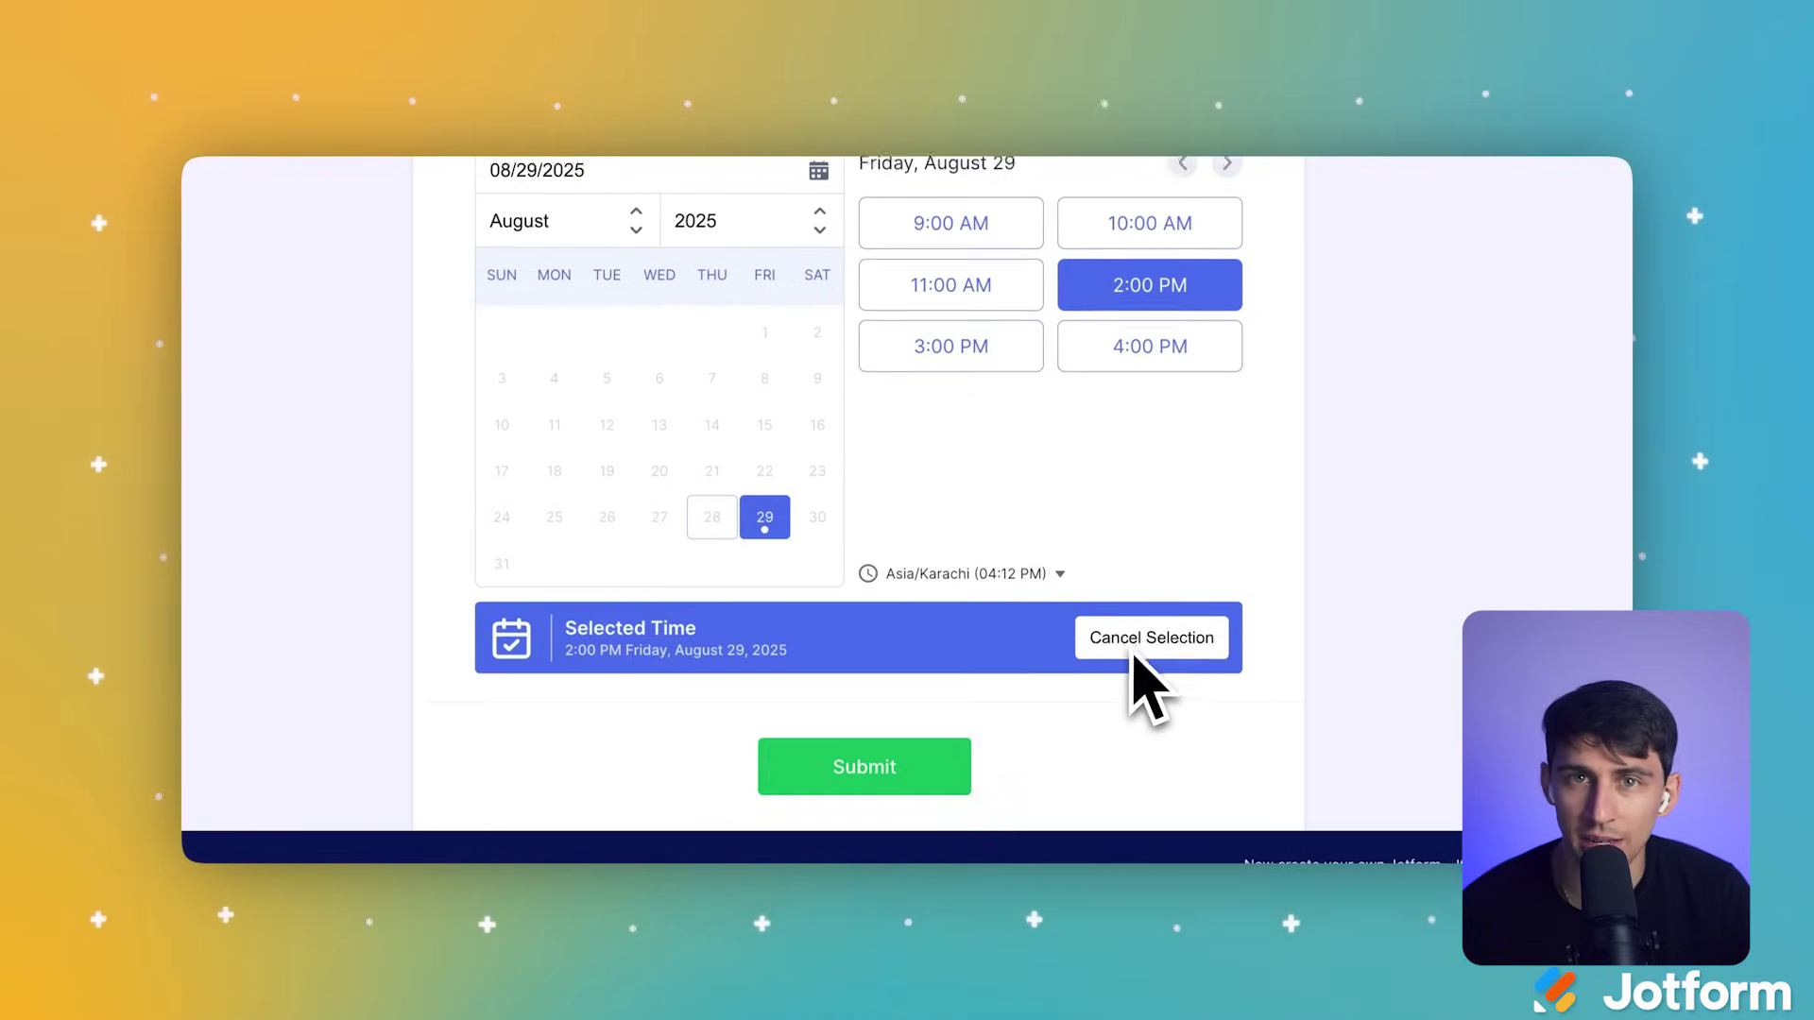
left_click(898, 761)
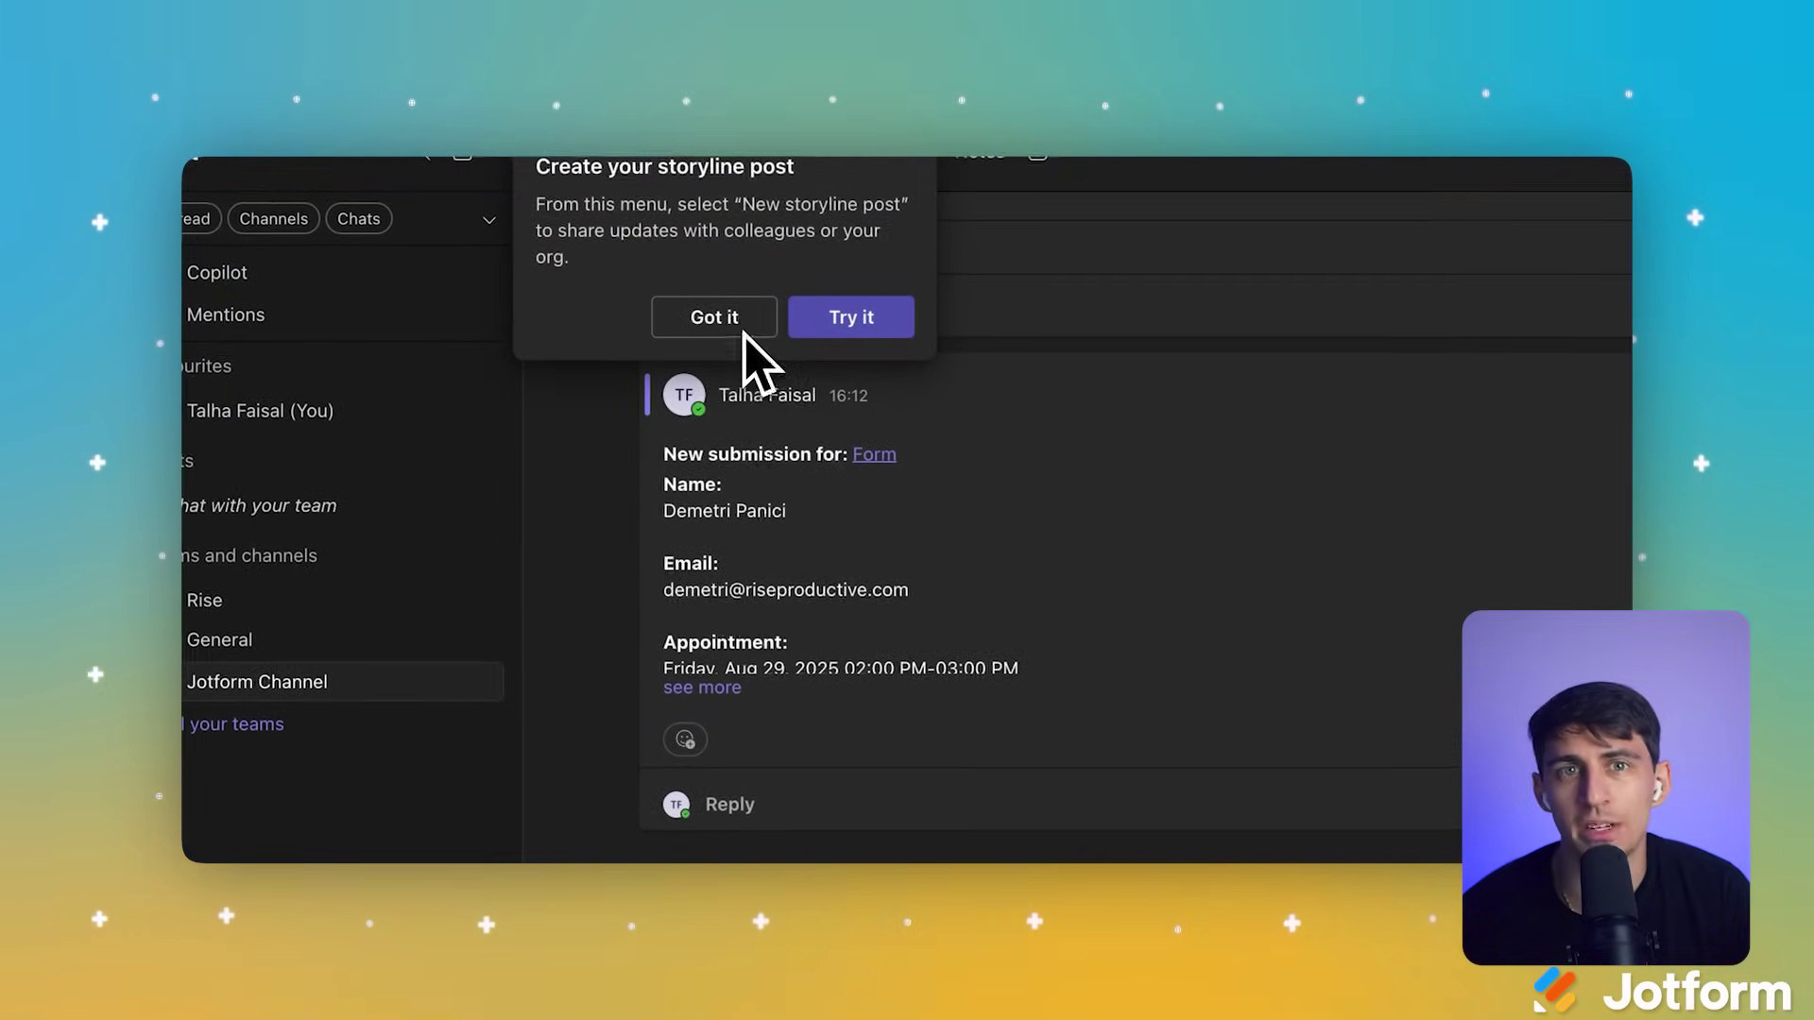
Step: Dismiss the storyline tip, expand the Jotform Channel submission post in full, and open its linked submission
left_click(685, 257)
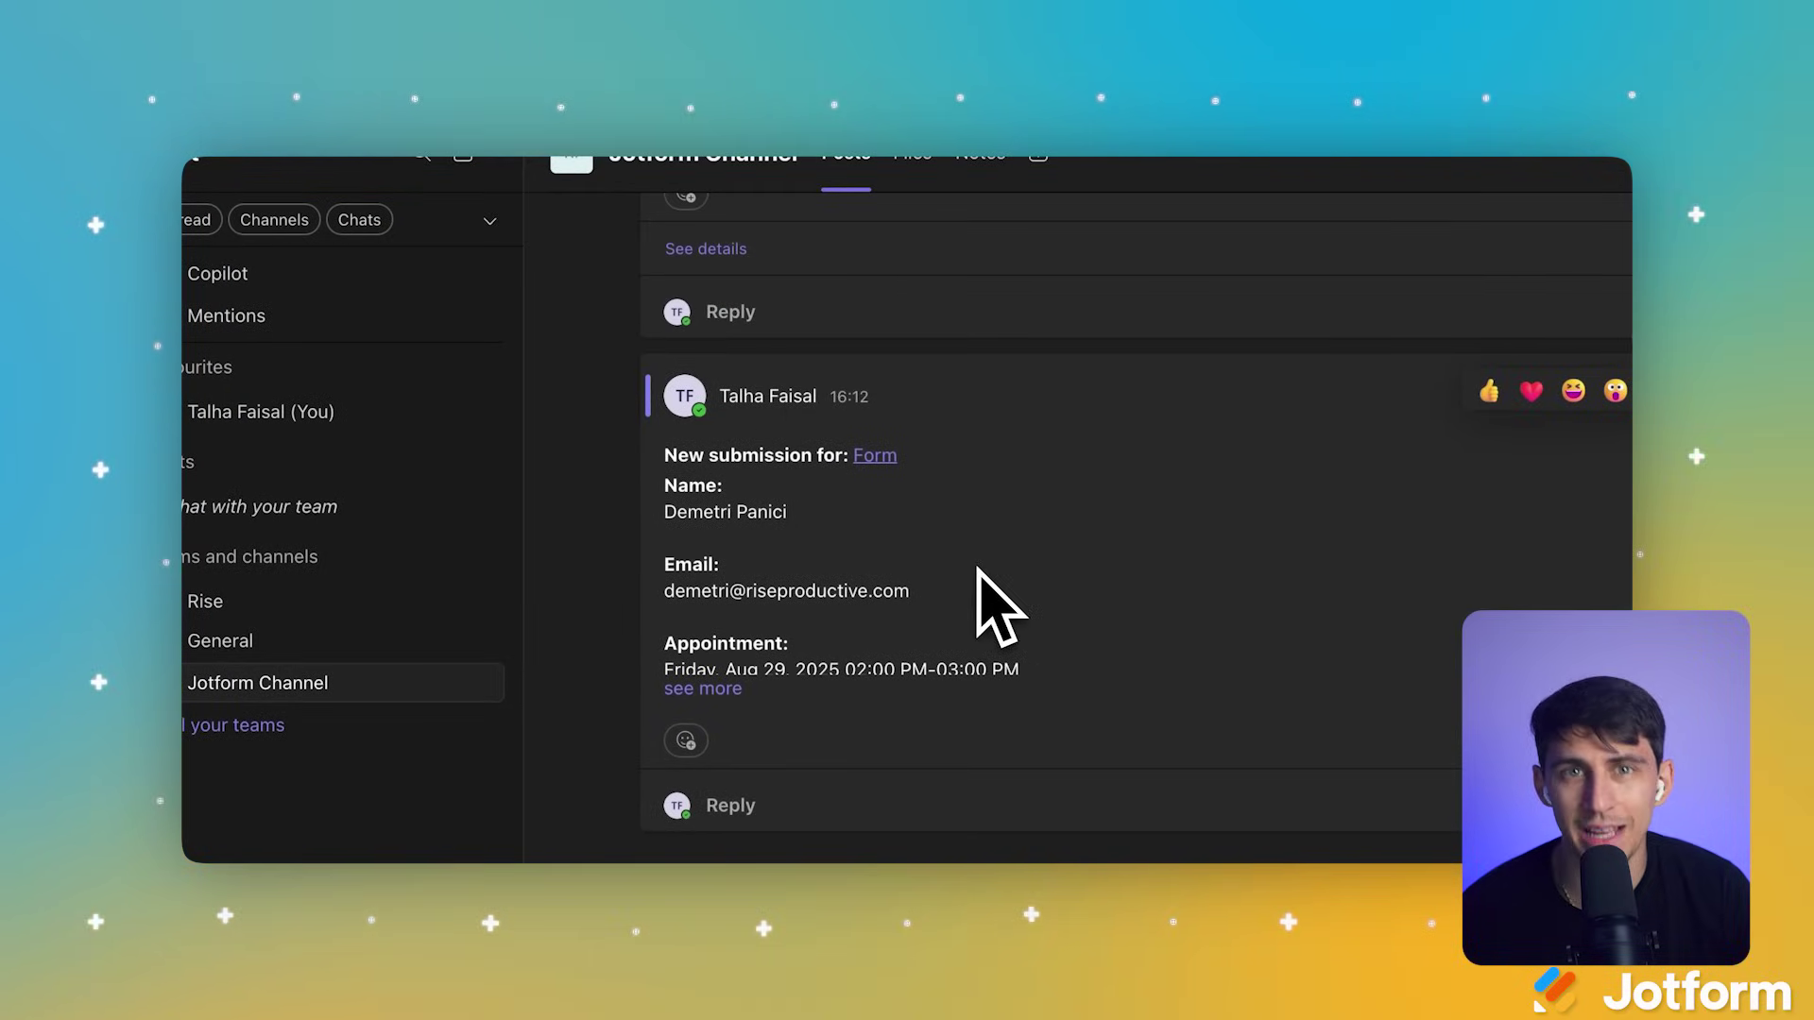
left_click(741, 693)
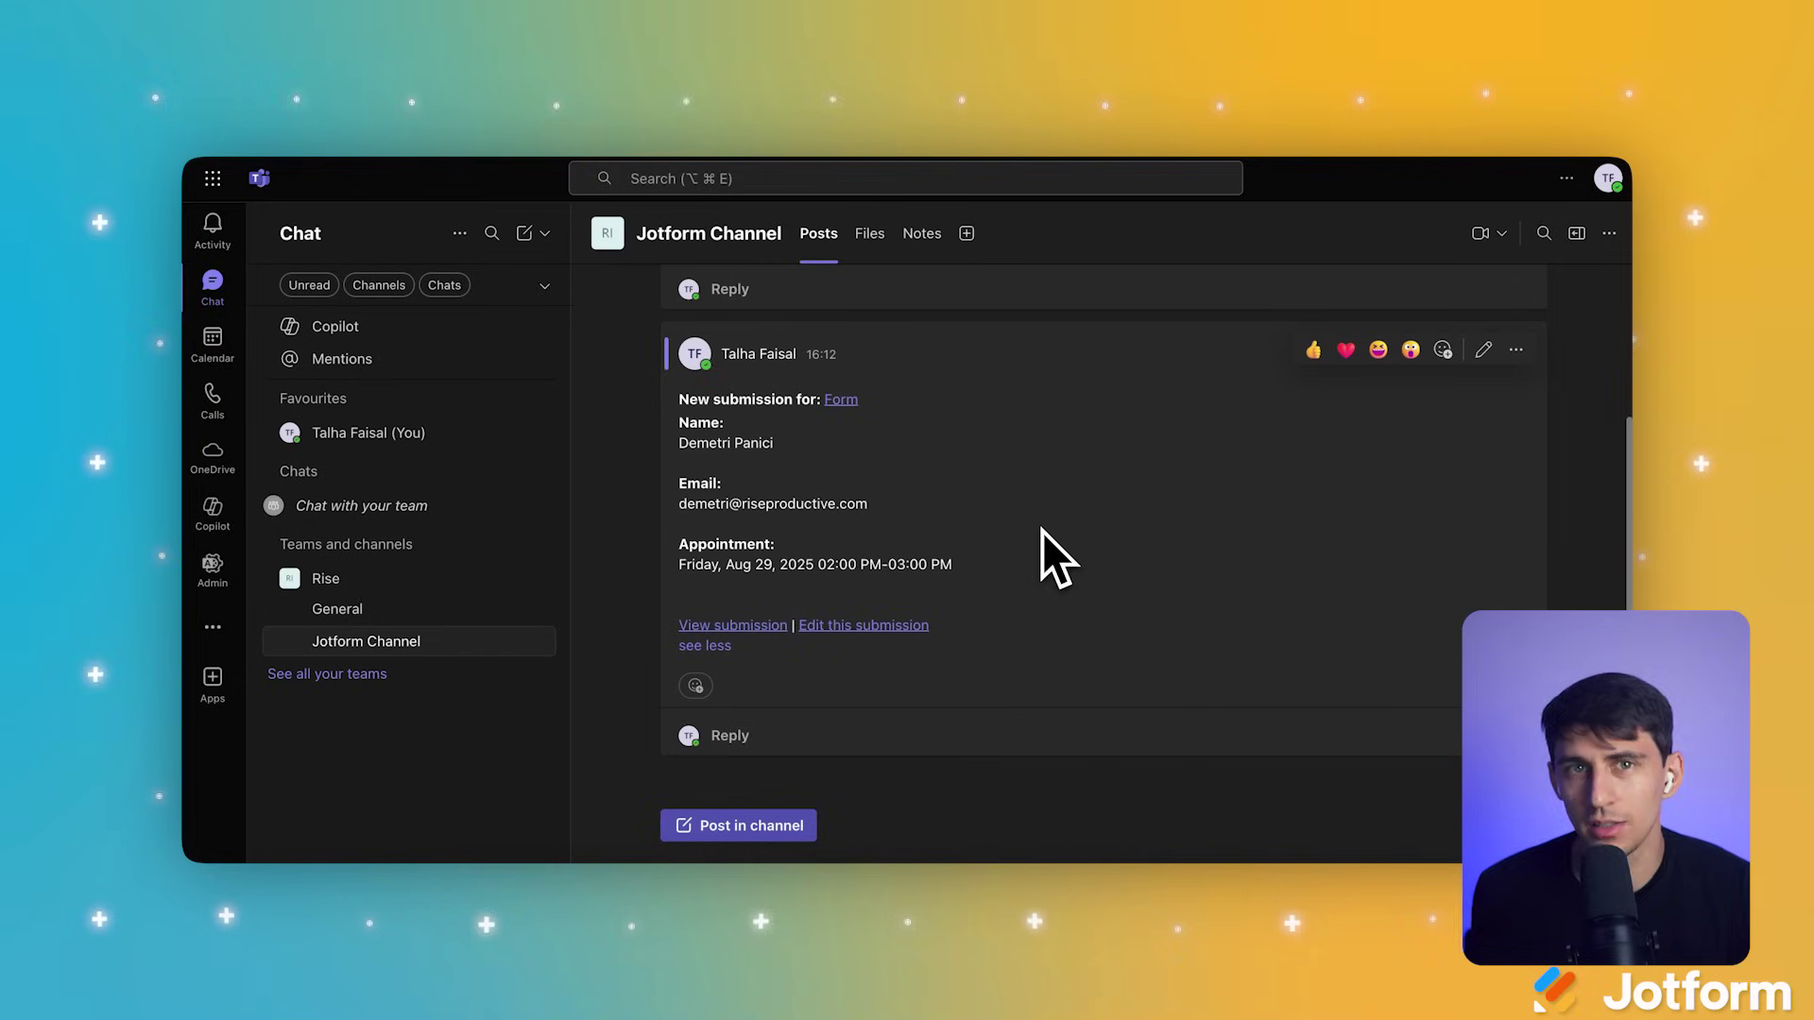
left_click(772, 626)
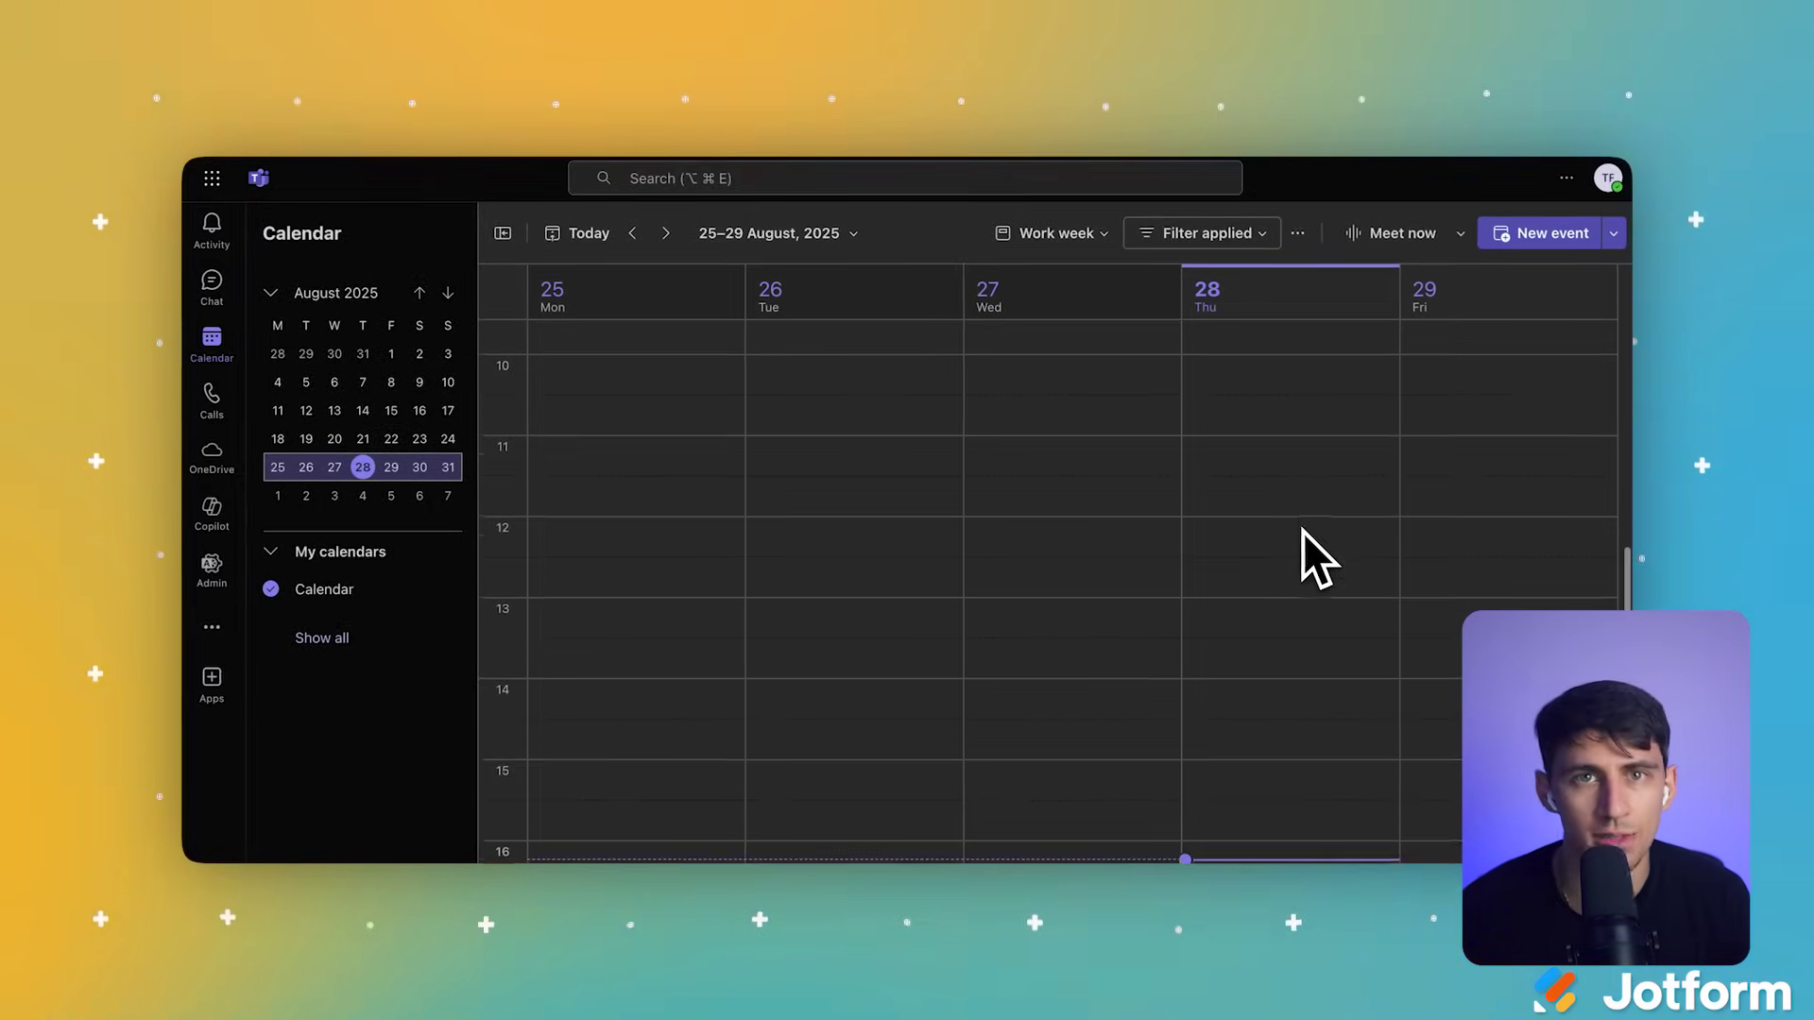
scroll(1302, 531, "down", 5)
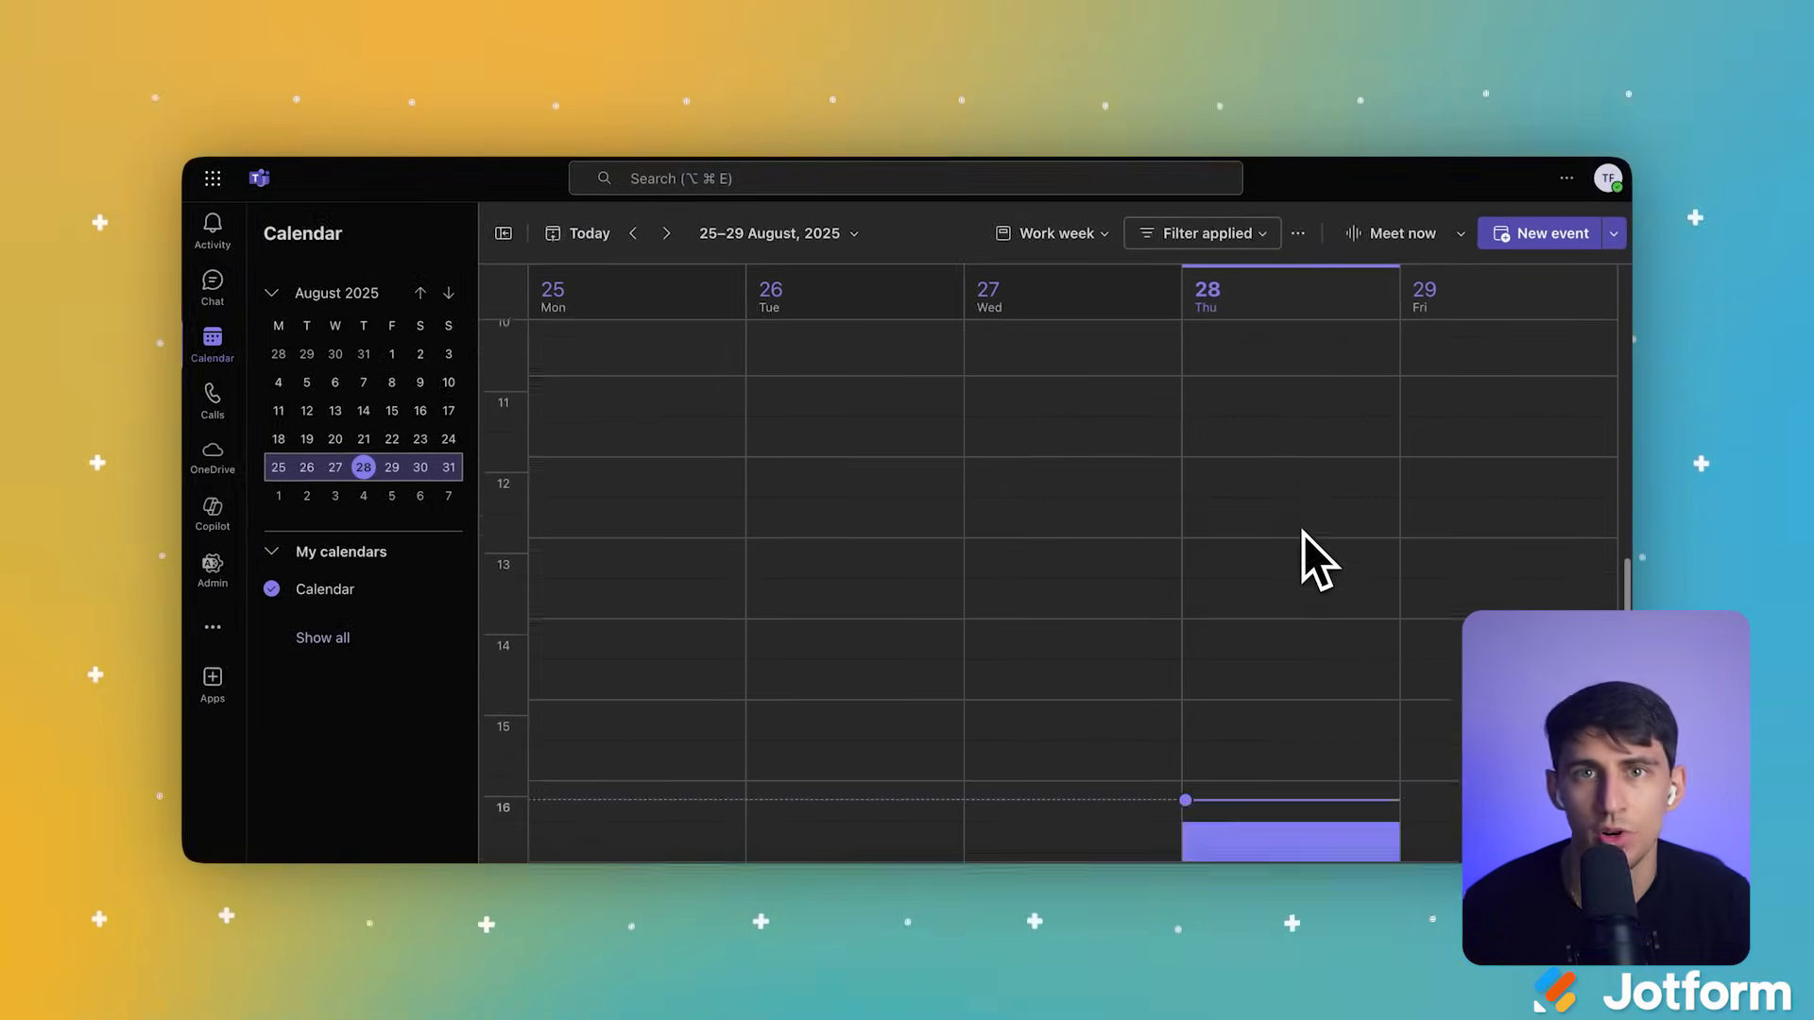
mouse_move(1258, 601)
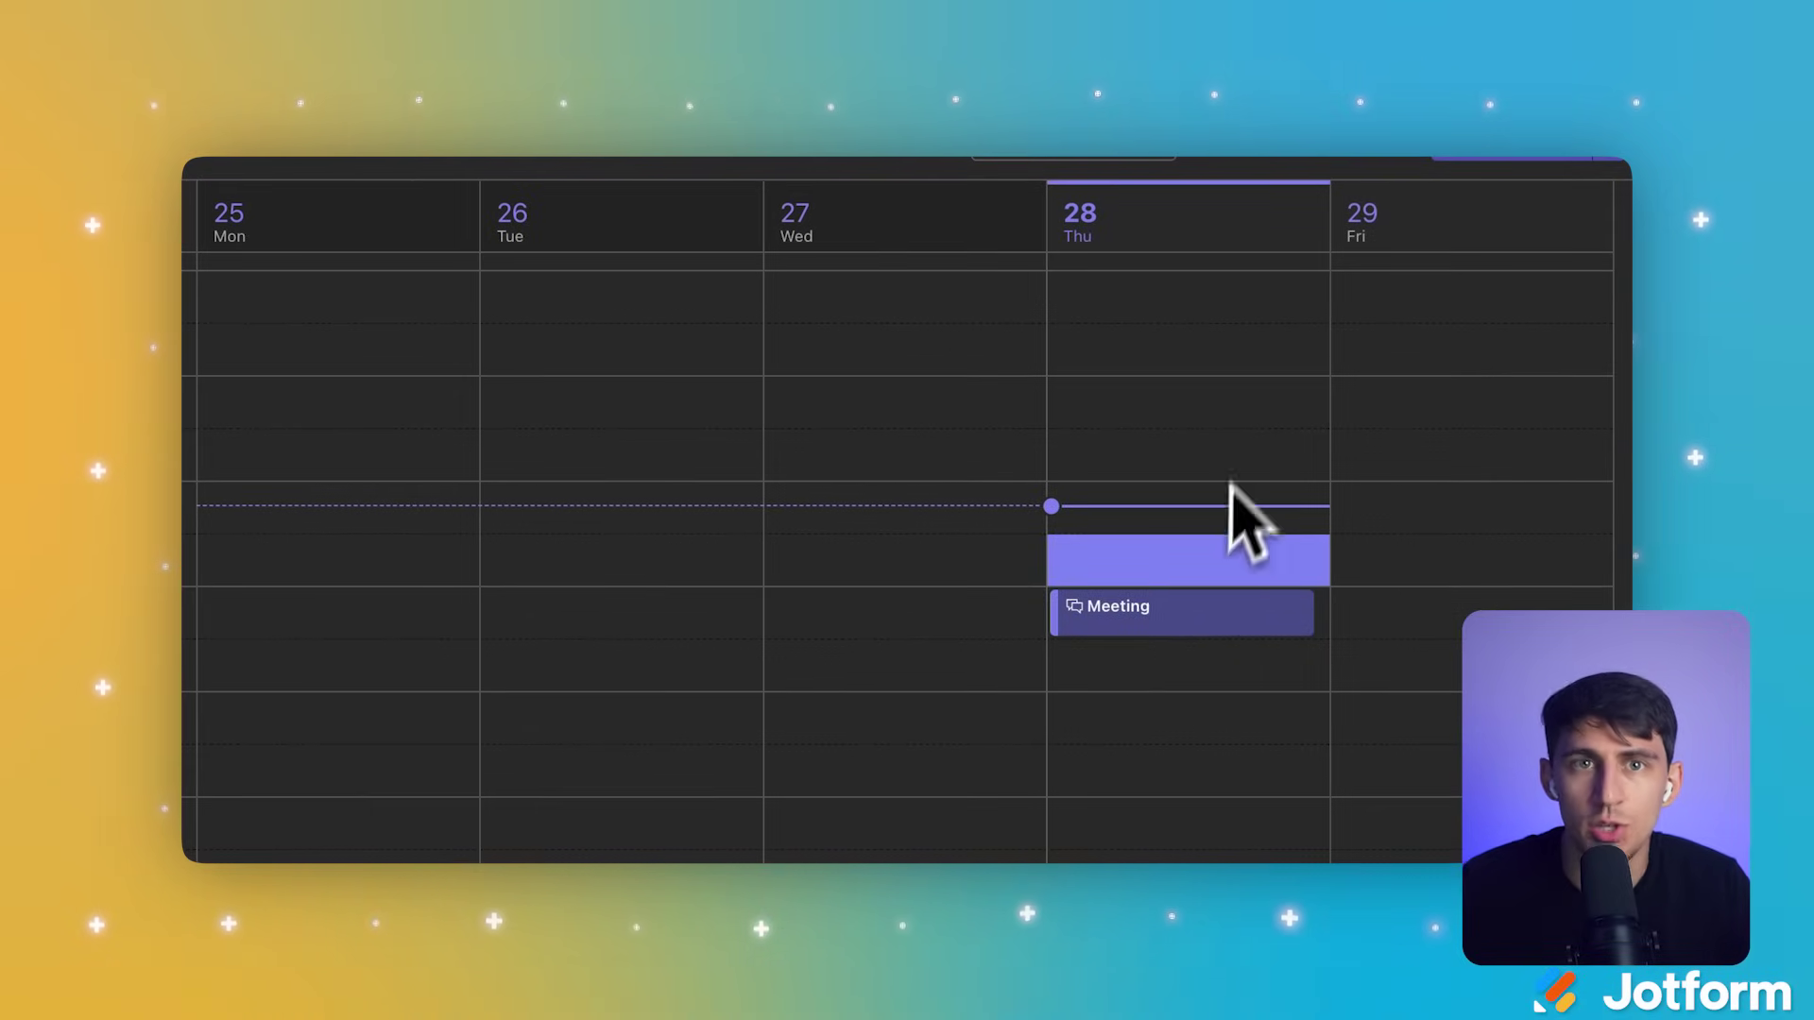
scroll(1233, 481, "up", 10)
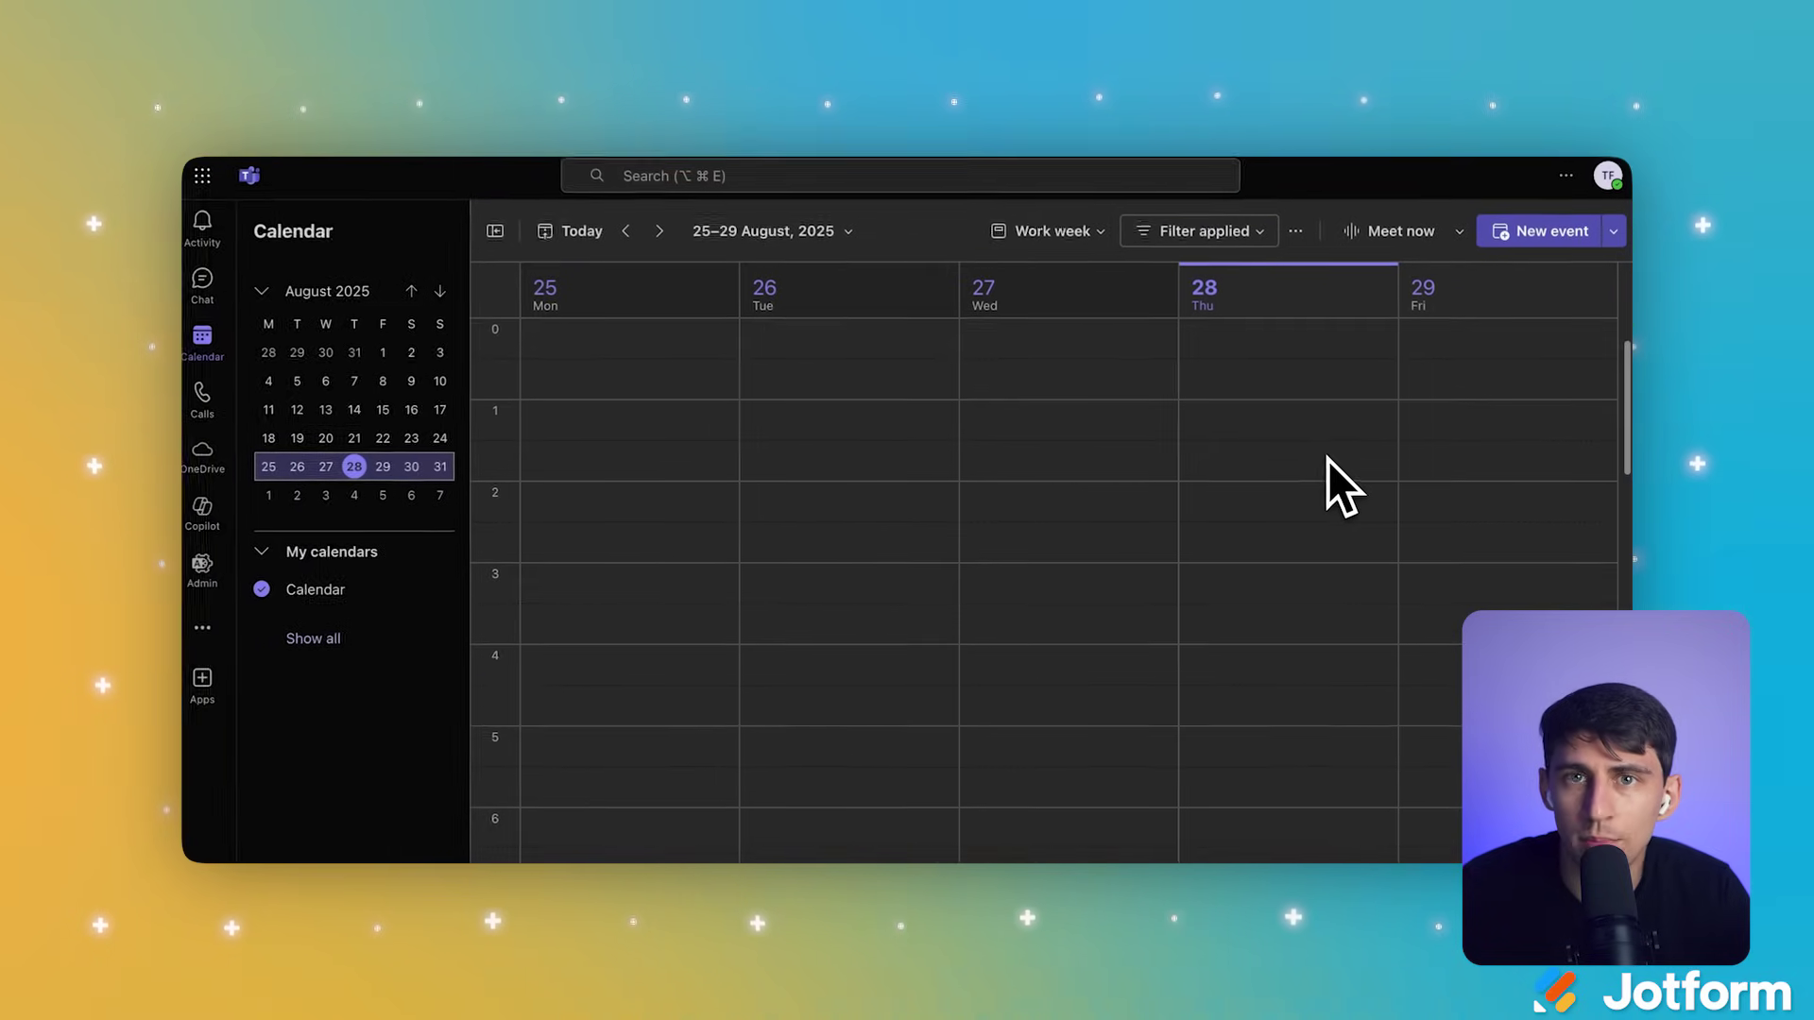
scroll(1342, 486, "down", 10)
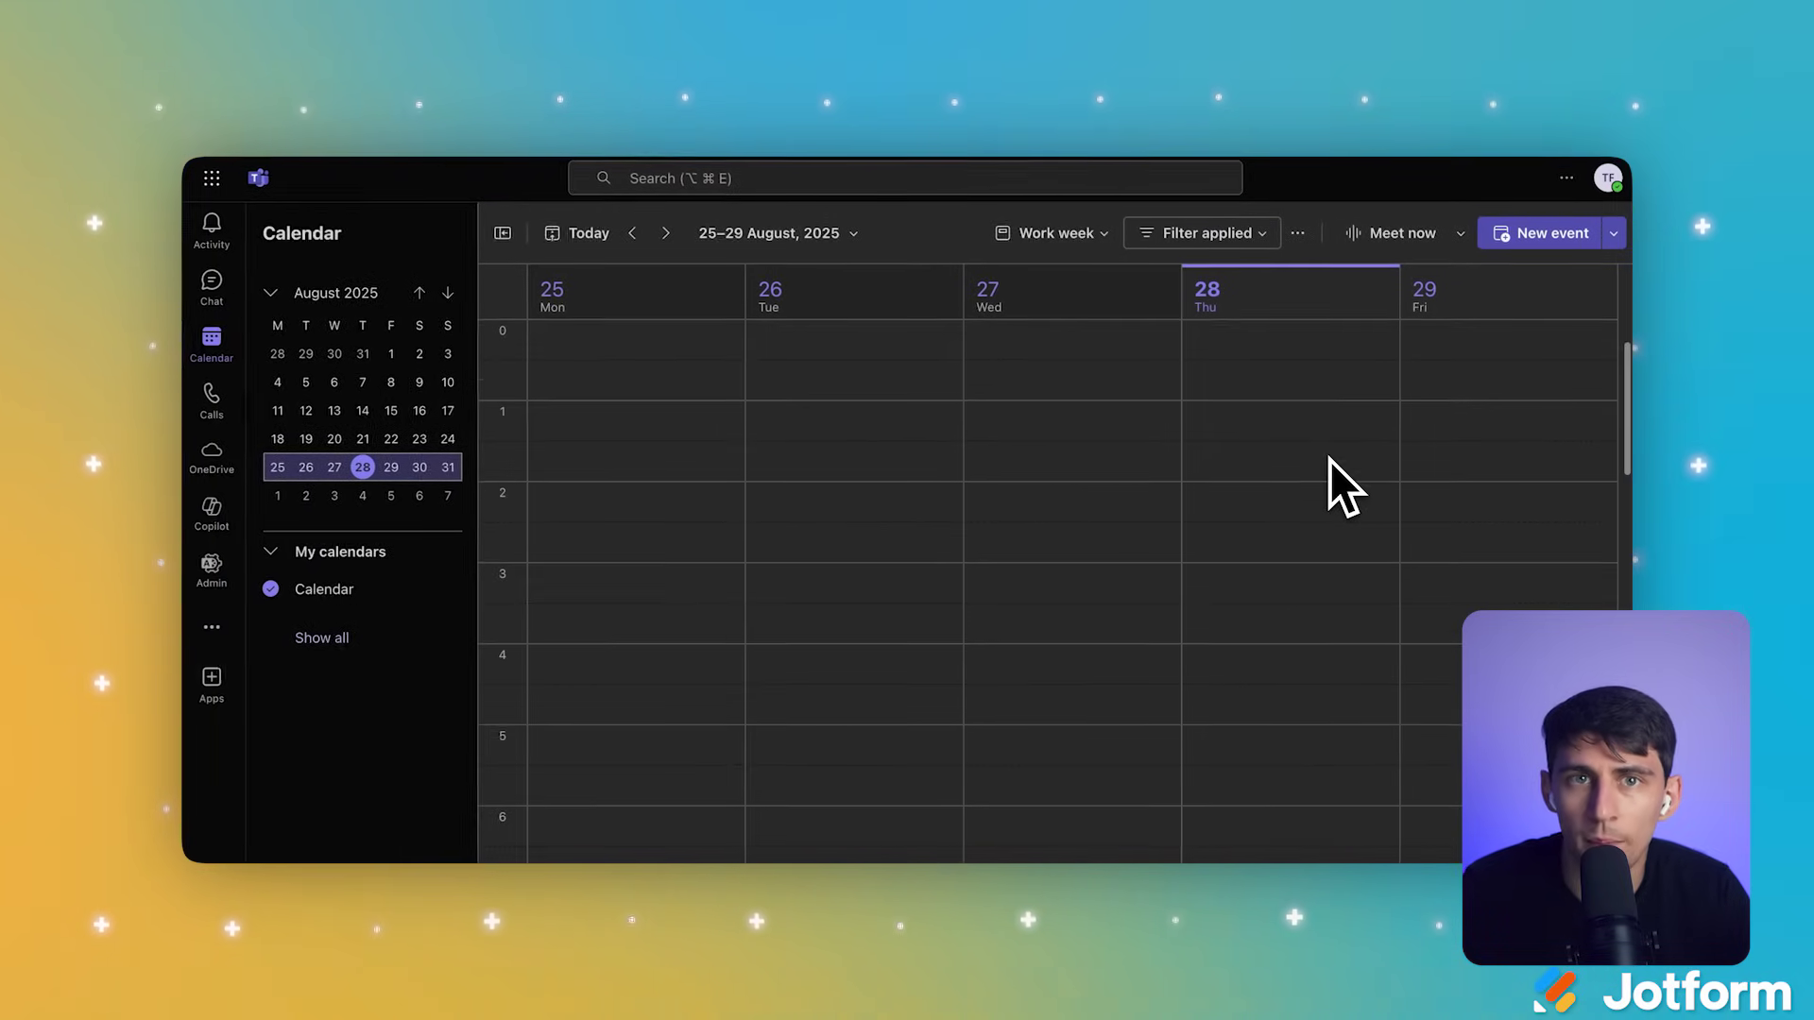
scroll(1330, 463, "up", 3)
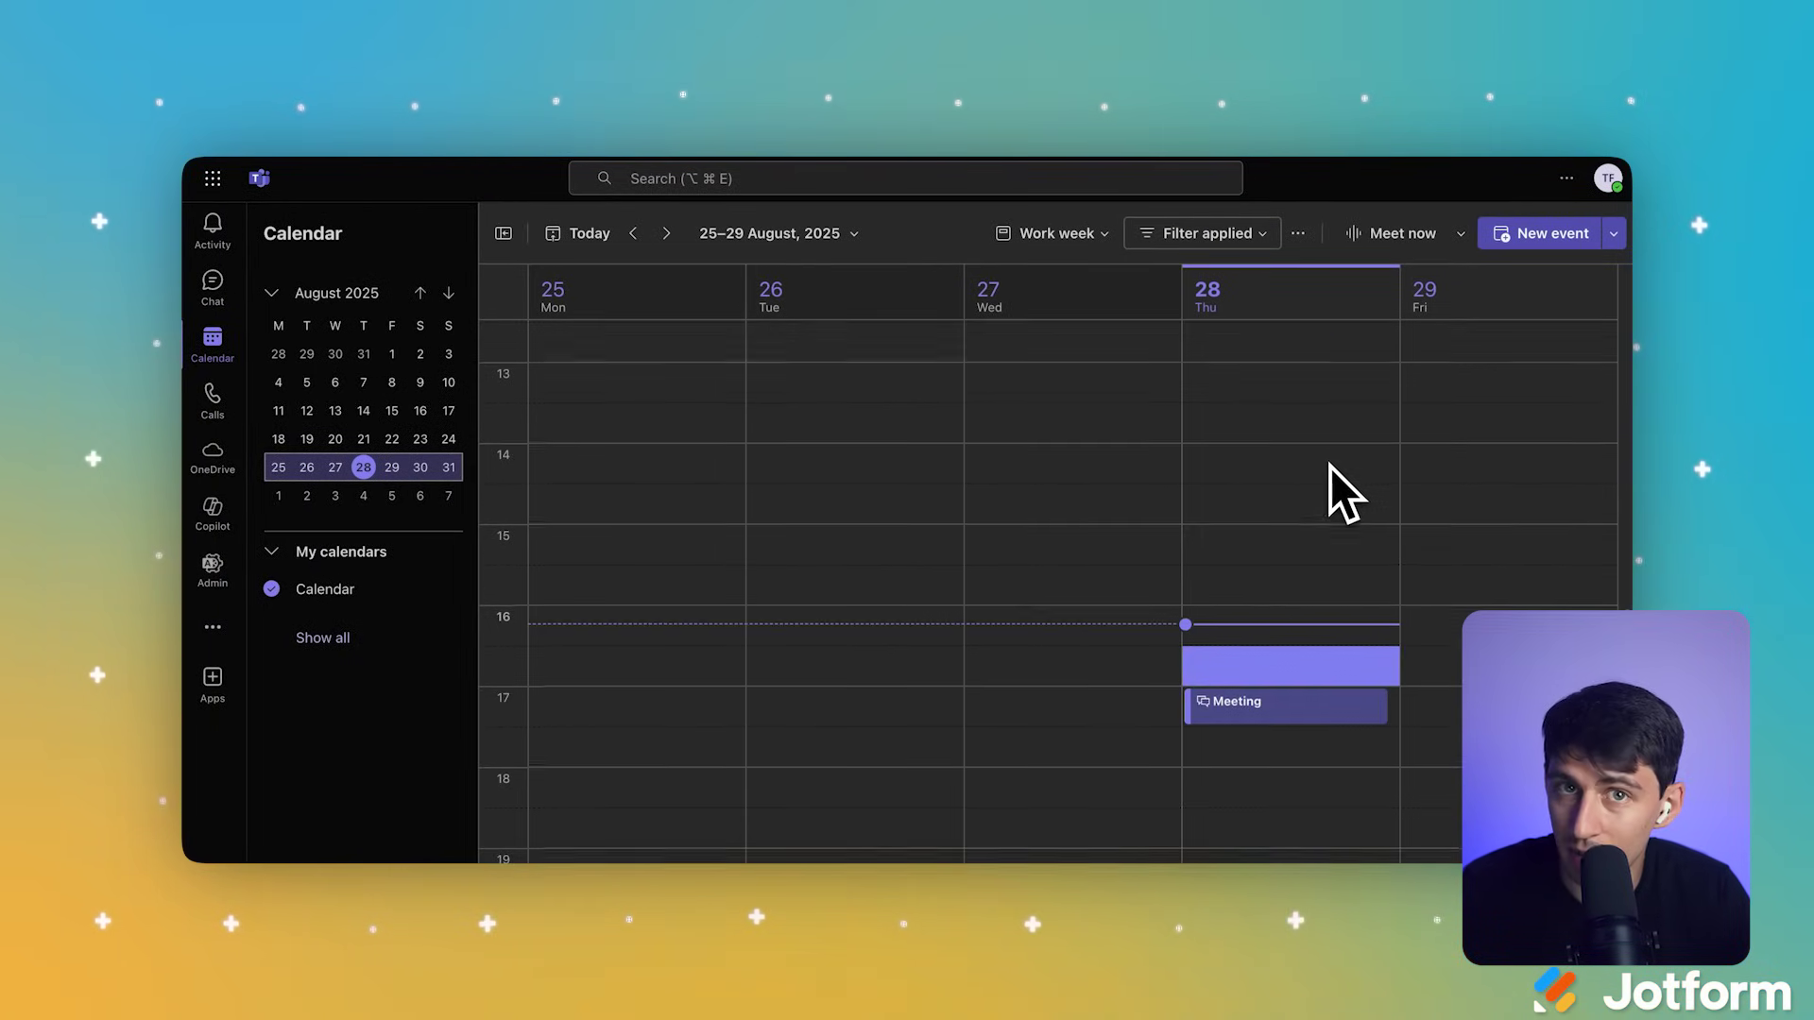